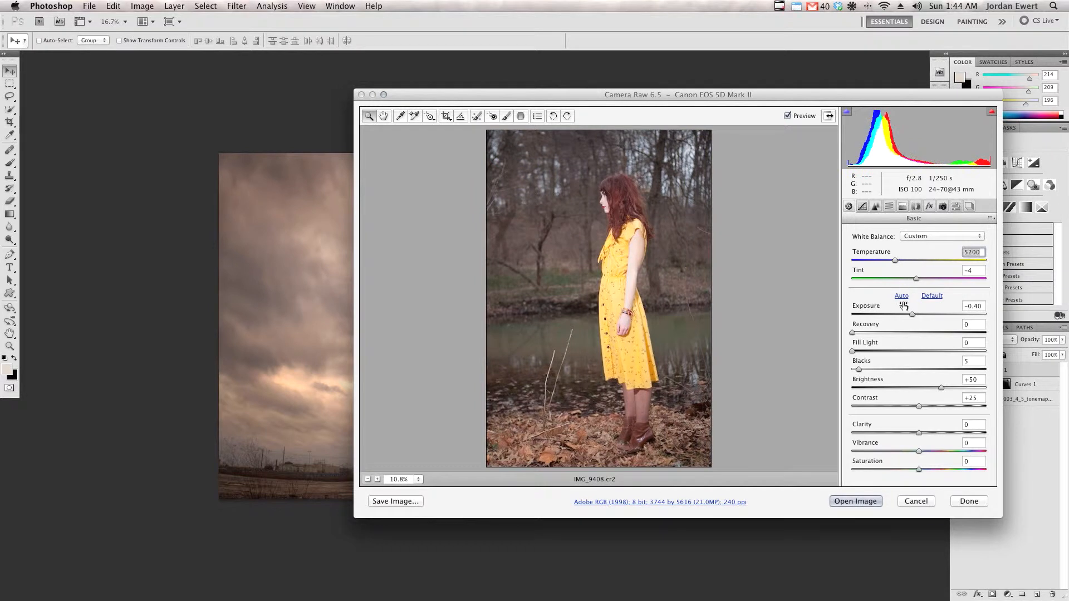
- Set the raw portrait's Exposure to -1.65, Temperature to 6250 and Fill Light to 24, and open the image
left_click_drag(910, 314, 892, 314)
left_click(894, 315)
left_click(906, 259)
left_click_drag(853, 351, 884, 351)
left_click(909, 260)
left_click_drag(905, 259, 910, 264)
left_click_drag(899, 313, 892, 315)
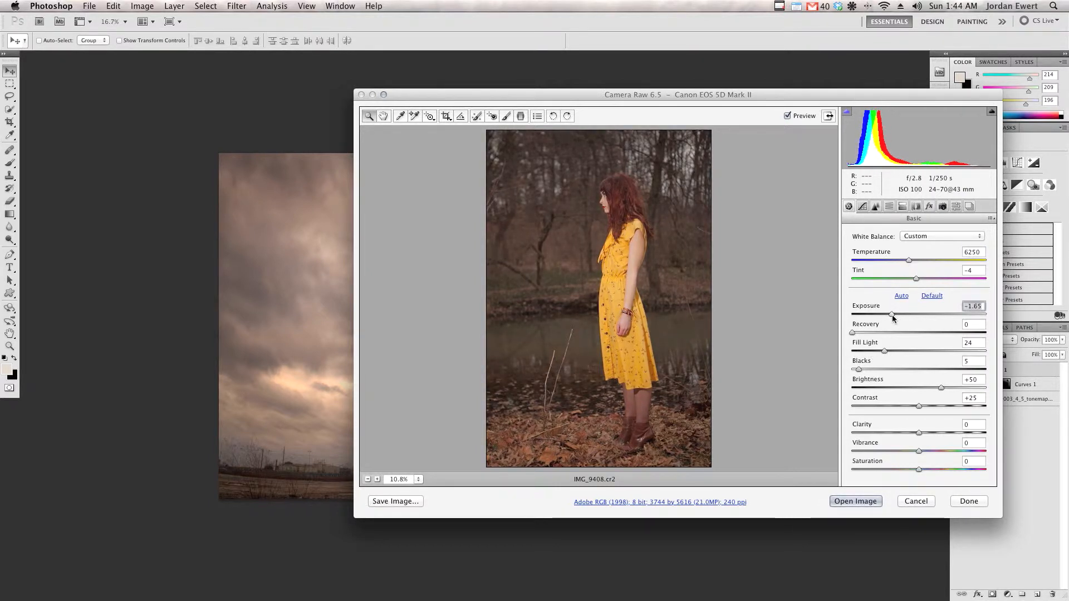
left_click(856, 502)
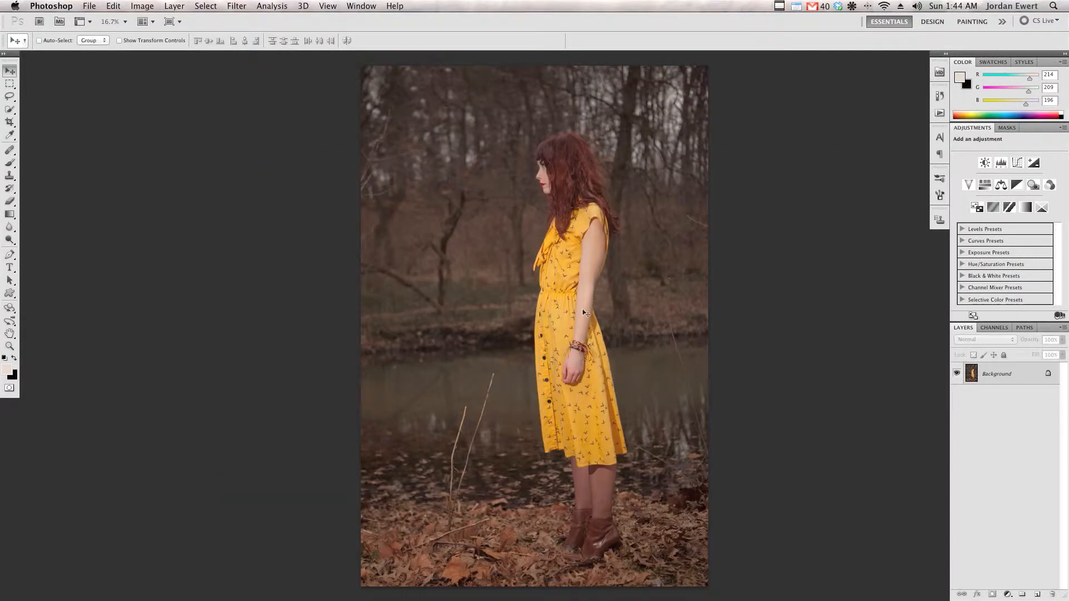
- Lasso a rough selection around the woman, extended to include the whole strip of leafy ground at her feet
key("l")
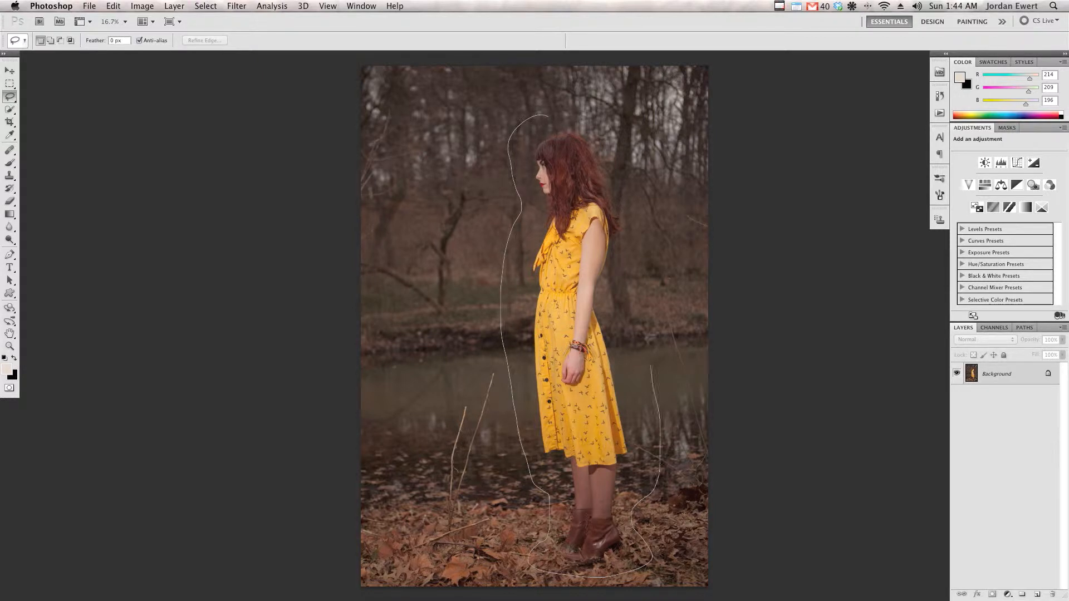
left_click_drag(549, 117, 533, 115)
mouse_move(551, 490)
left_mouse_down()
mouse_move(310, 486)
mouse_move(759, 572)
mouse_move(723, 504)
left_mouse_up()
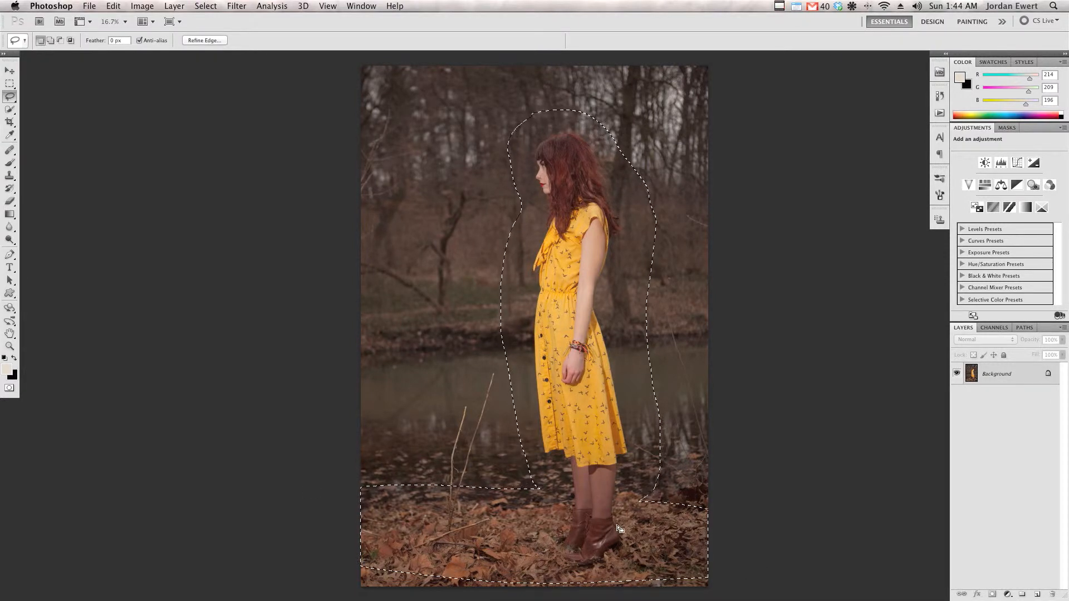
left_click_drag(451, 600, 754, 562)
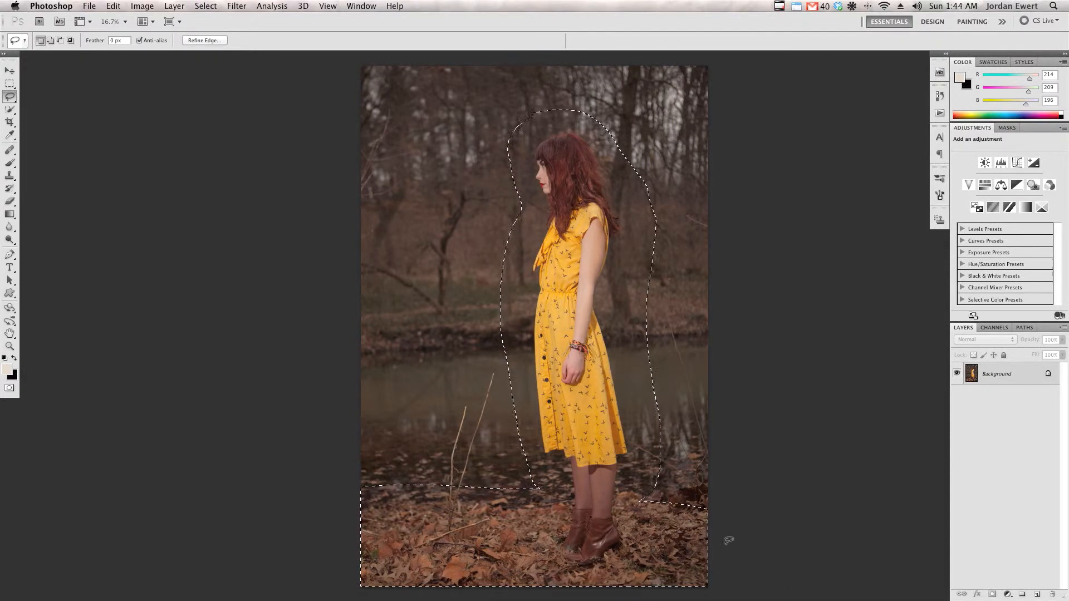
mouse_move(632, 480)
left_mouse_down()
mouse_move(749, 485)
mouse_move(724, 532)
left_mouse_up()
left_click_drag(682, 490, 687, 504)
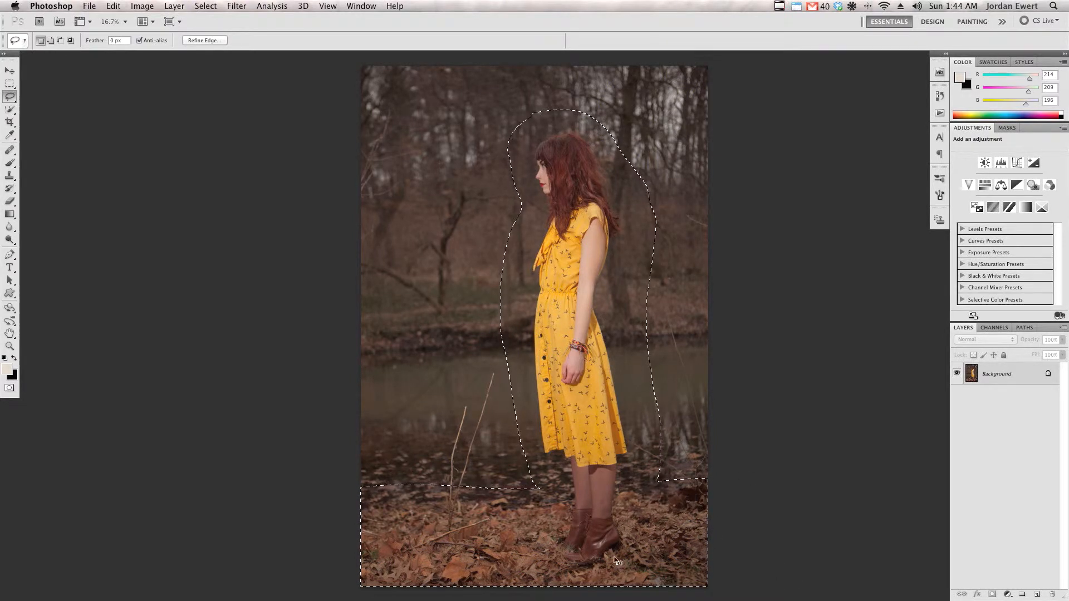
- Transfer the selected woman into the building image and place her against the open sky beside the buildings, closing the portrait photo
key("super+w")
key("super+d")
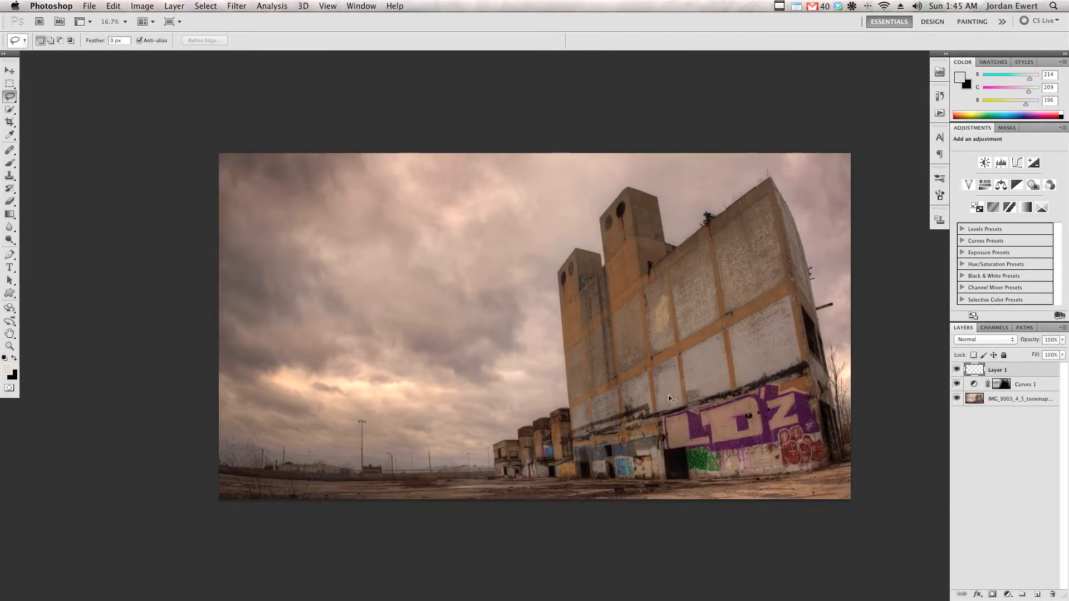
left_click(956, 370)
left_click(956, 371)
key("super+v")
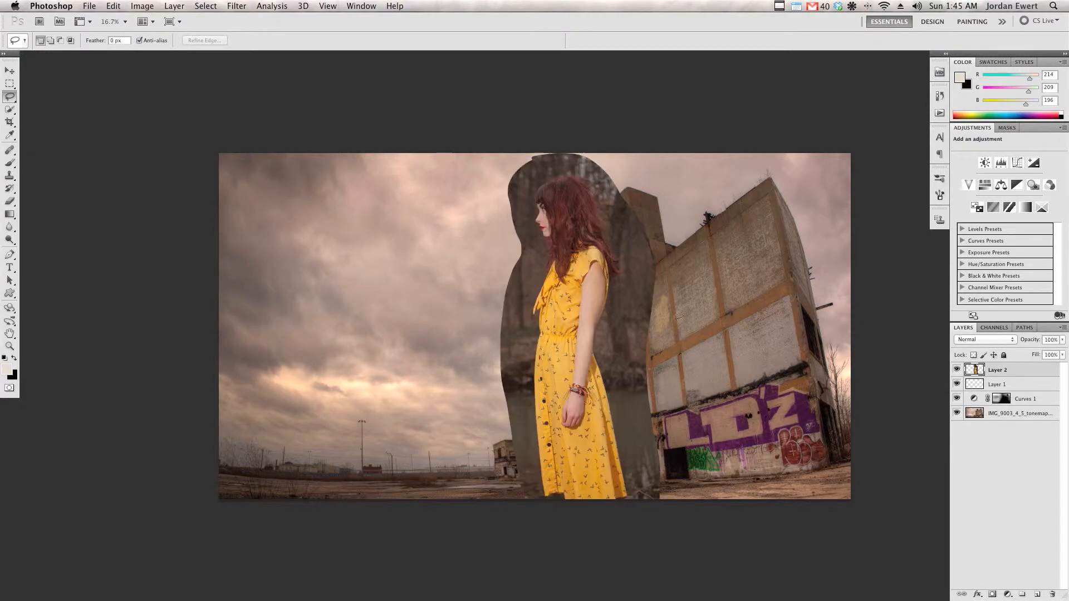
key("v")
mouse_move(570, 346)
left_mouse_down()
mouse_move(453, 278)
mouse_move(436, 361)
mouse_move(385, 367)
mouse_move(395, 367)
left_mouse_up()
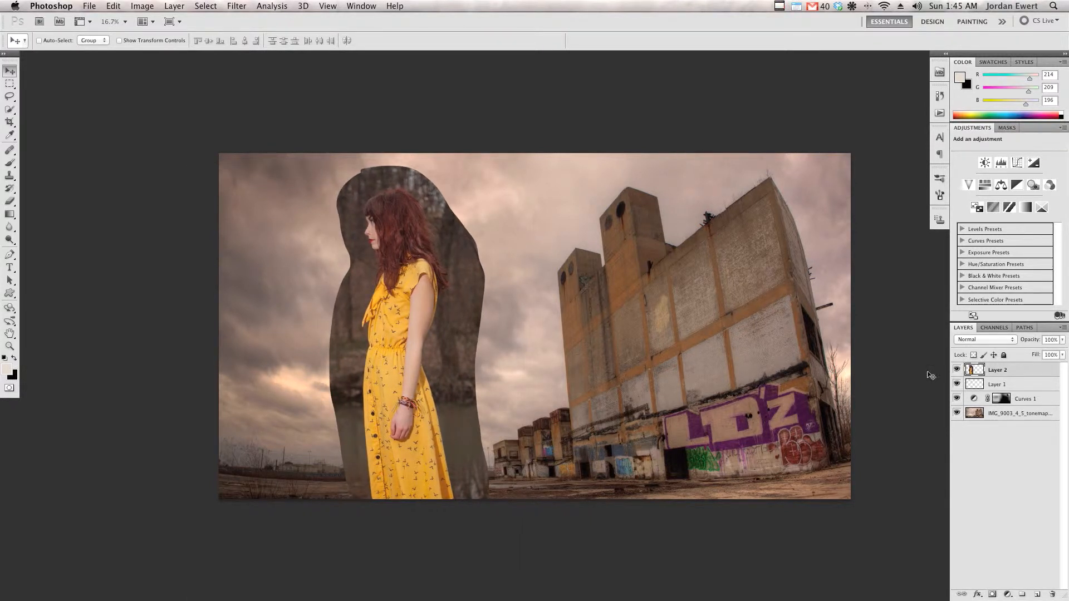
- Quick-select the background around the woman, excluding her hair, and hide it with an inverted layer mask
key("w")
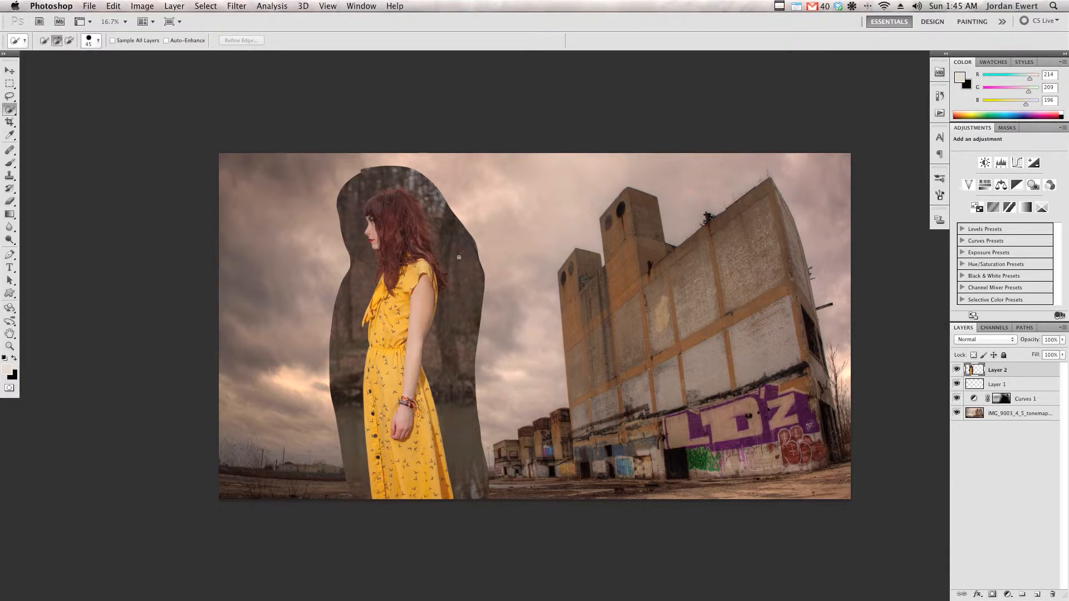
left_click_drag(467, 278, 462, 380)
left_click_drag(431, 202, 362, 182)
left_click_drag(345, 274, 346, 480)
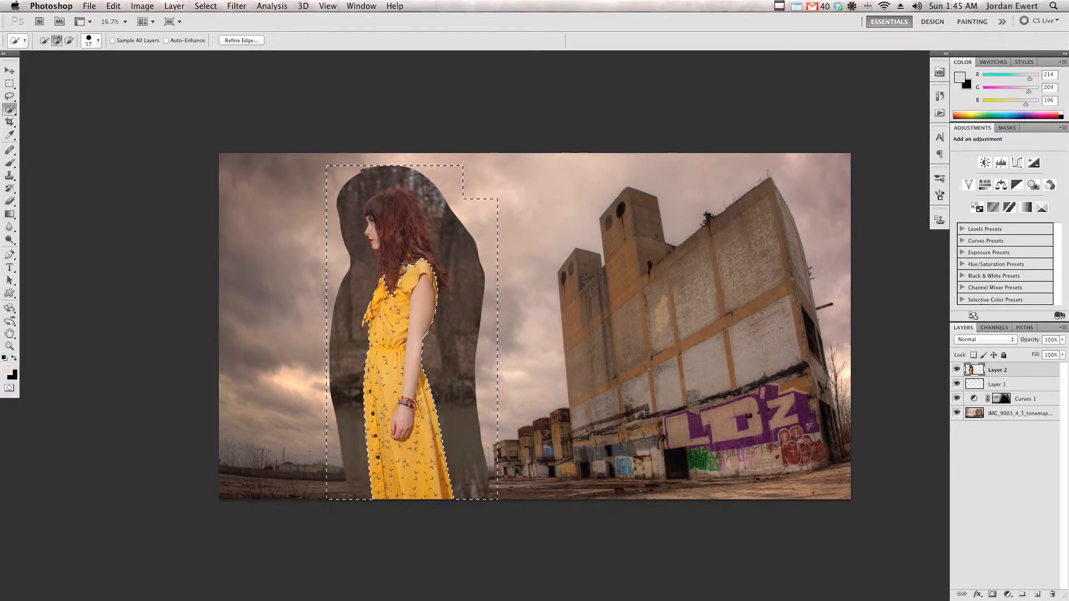
mouse_move(413, 266)
left_mouse_down("alt")
mouse_move(400, 212)
mouse_move(382, 218)
mouse_move(388, 263)
left_mouse_up("alt")
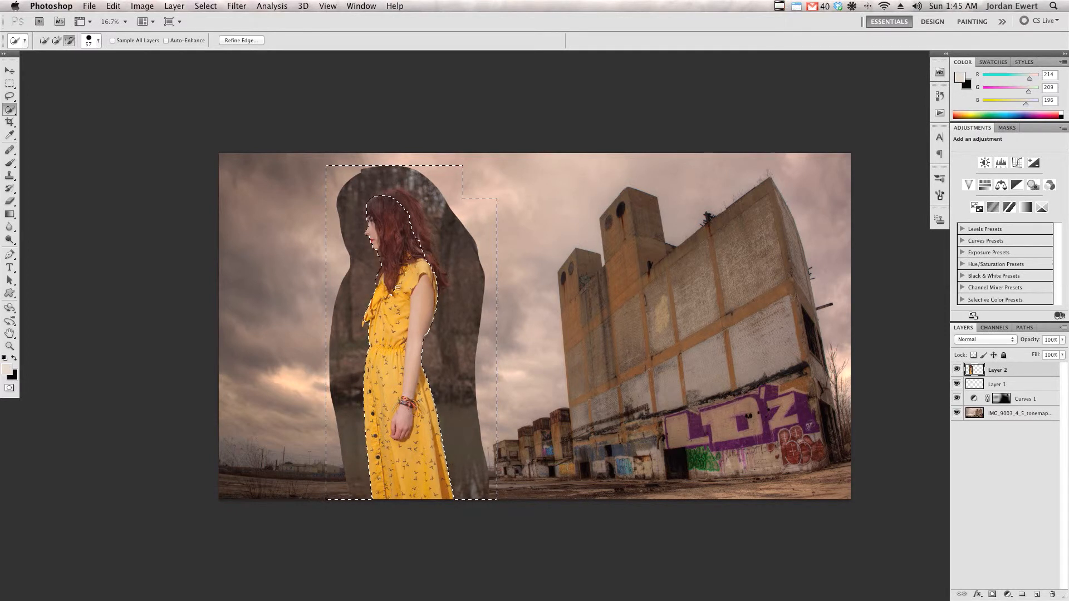
left_click_drag(412, 250, 400, 192, "alt")
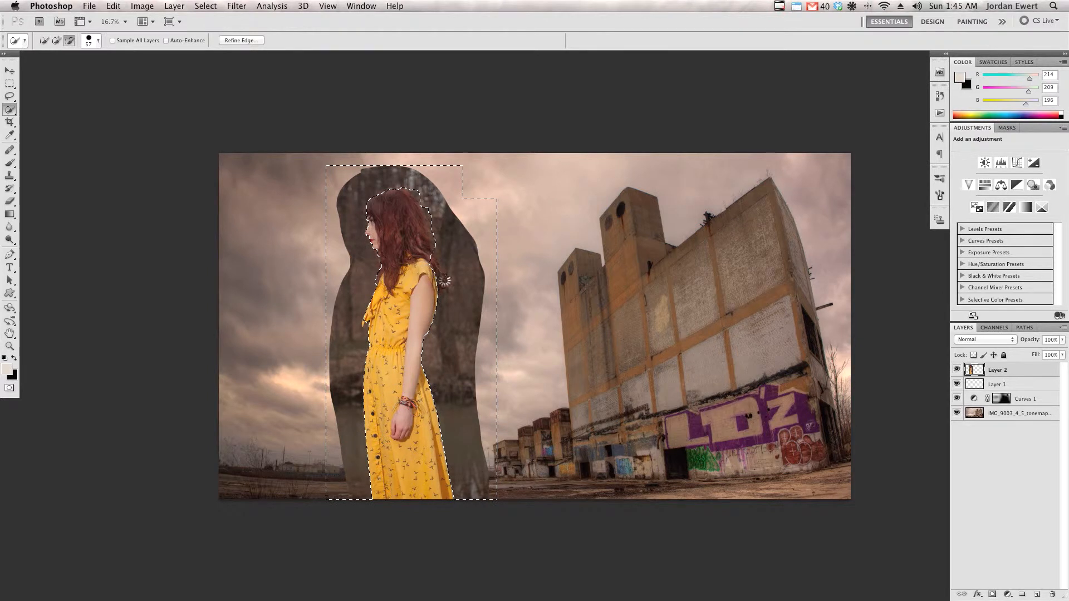
left_click(992, 595)
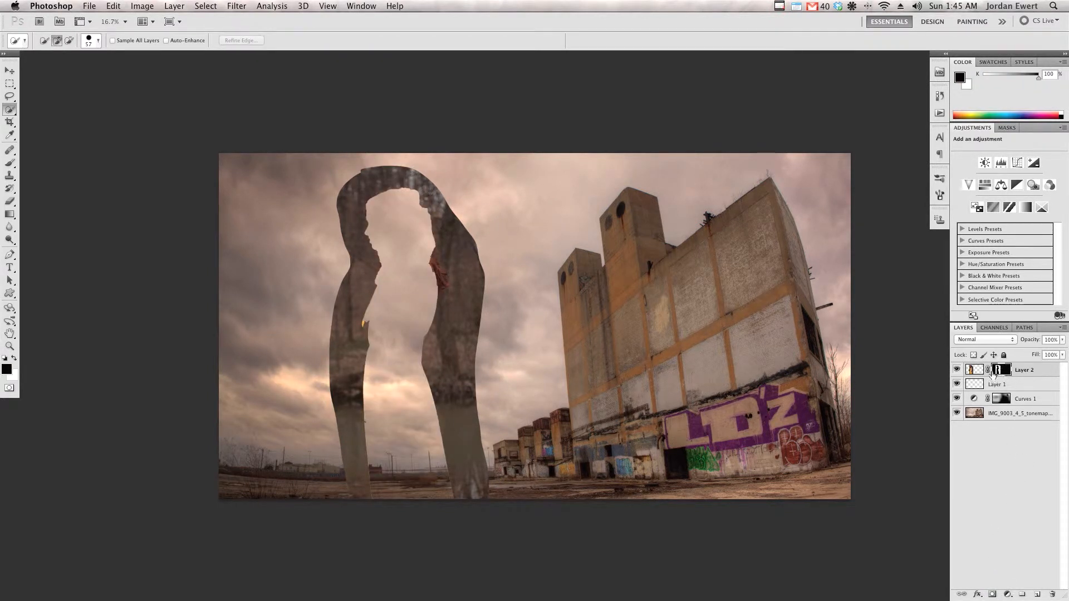
key("super+i")
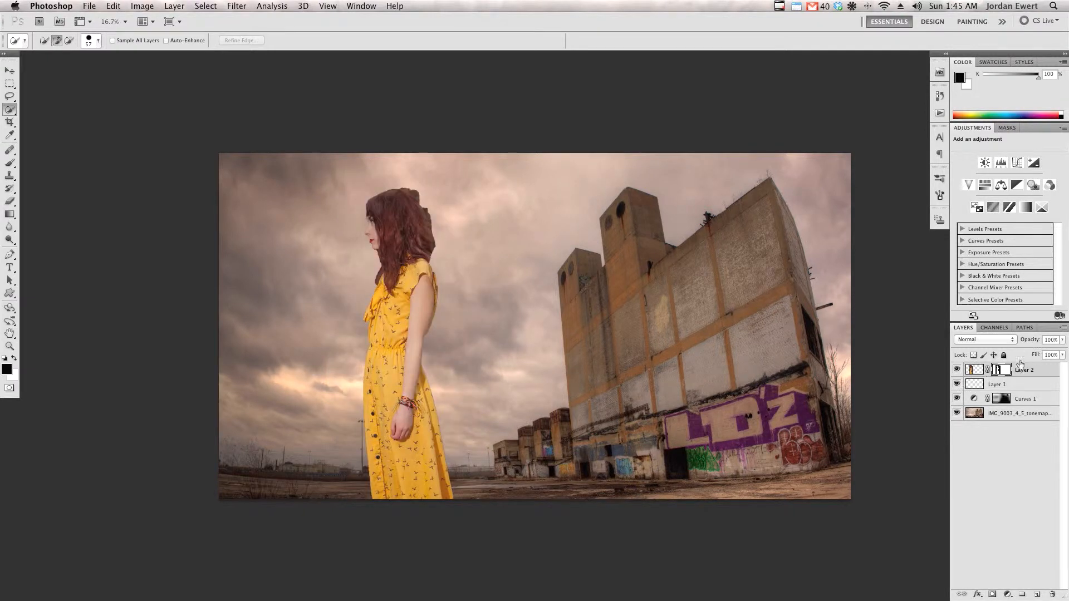
- Paint black and white on the woman's layer mask to remove leftover background around her head and restore her hair edges
key("b")
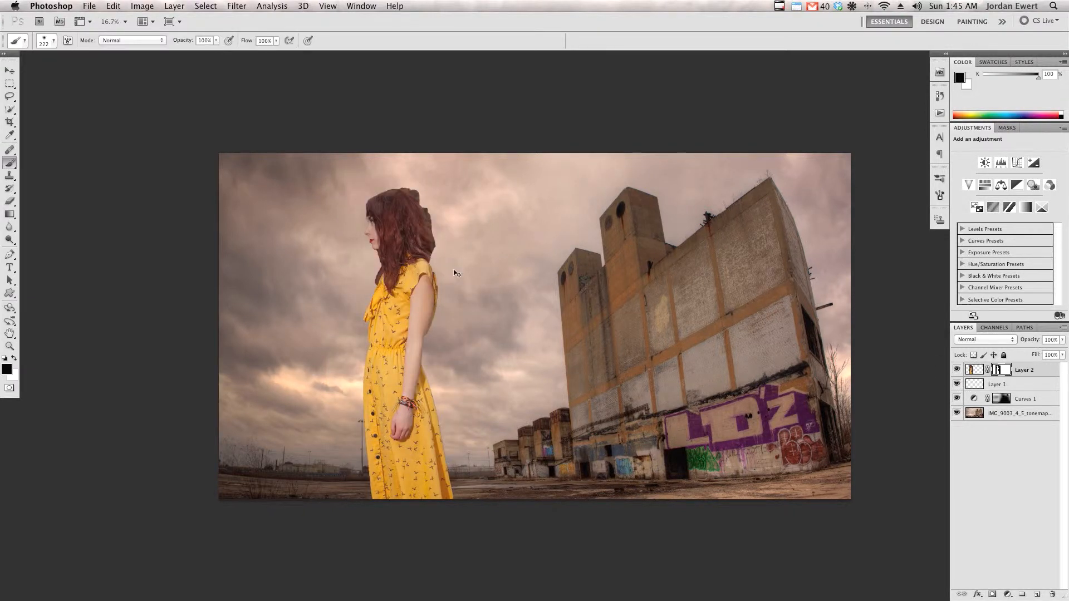
key("super+plus")
key("super+plus")
key("super+plus")
key("super+plus")
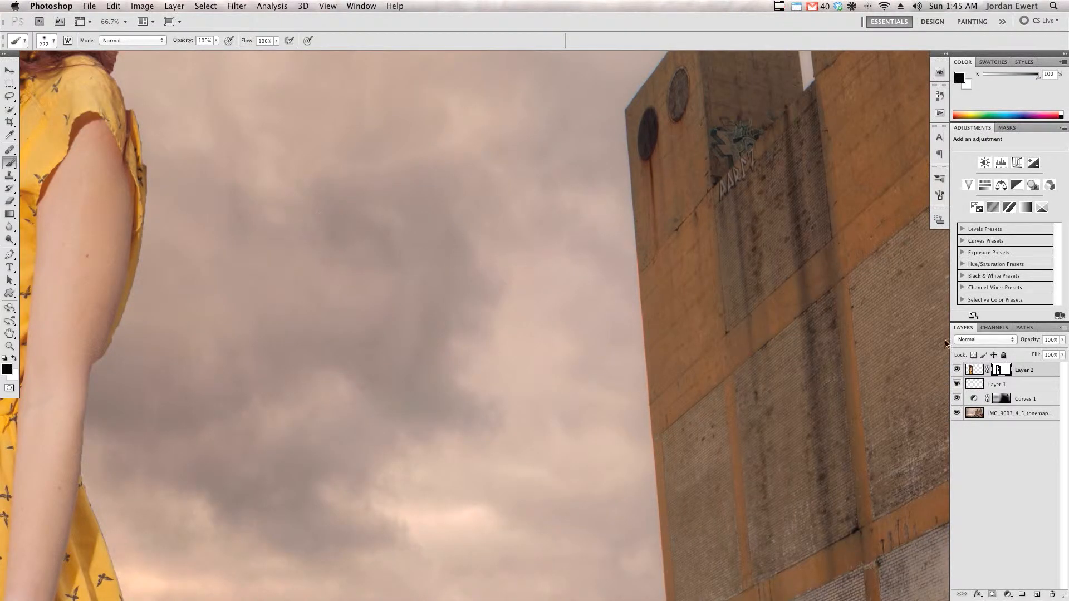
scroll(370, 406, "up", 15)
scroll(369, 406, "left", 10)
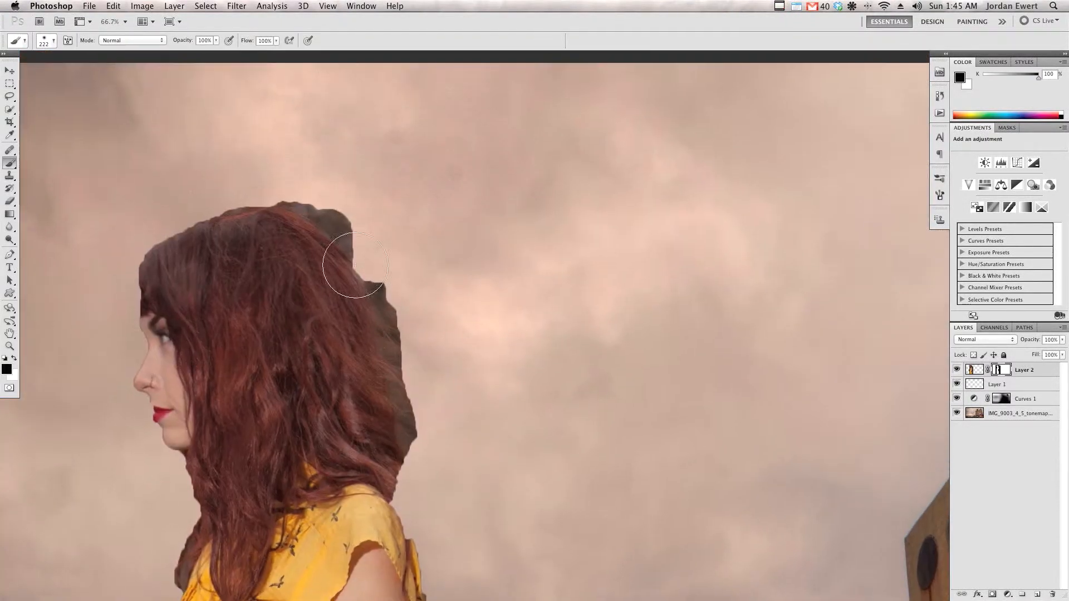
left_click_drag(343, 212, 319, 198)
mouse_move(356, 237)
left_mouse_down()
mouse_move(296, 189)
mouse_move(357, 240)
left_mouse_up()
mouse_move(358, 239)
left_mouse_down()
mouse_move(398, 291)
mouse_move(424, 397)
left_mouse_up()
key("x")
left_click_drag(412, 432, 415, 534)
left_click_drag(372, 497, 314, 351)
mouse_move(361, 473)
left_mouse_down()
mouse_move(359, 410)
mouse_move(388, 484)
mouse_move(396, 420)
mouse_move(402, 468)
left_mouse_up()
key("x")
mouse_move(393, 495)
left_mouse_down()
mouse_move(383, 515)
mouse_move(437, 444)
mouse_move(384, 367)
mouse_move(432, 482)
mouse_move(424, 527)
left_mouse_up()
left_click_drag(401, 234, 470, 291)
left_click_drag(443, 241, 473, 241)
mouse_move(446, 245)
left_mouse_down()
mouse_move(427, 291)
mouse_move(382, 195)
left_mouse_up()
left_click_drag(440, 239, 499, 337)
left_click_drag(390, 214, 362, 214)
mouse_move(442, 254)
left_mouse_down()
mouse_move(316, 195)
mouse_move(210, 241)
left_mouse_up()
left_click_drag(171, 349, 206, 299)
left_click_drag(335, 164, 377, 154)
key("super+minus")
key("super+minus")
key("super+minus")
key("super+minus")
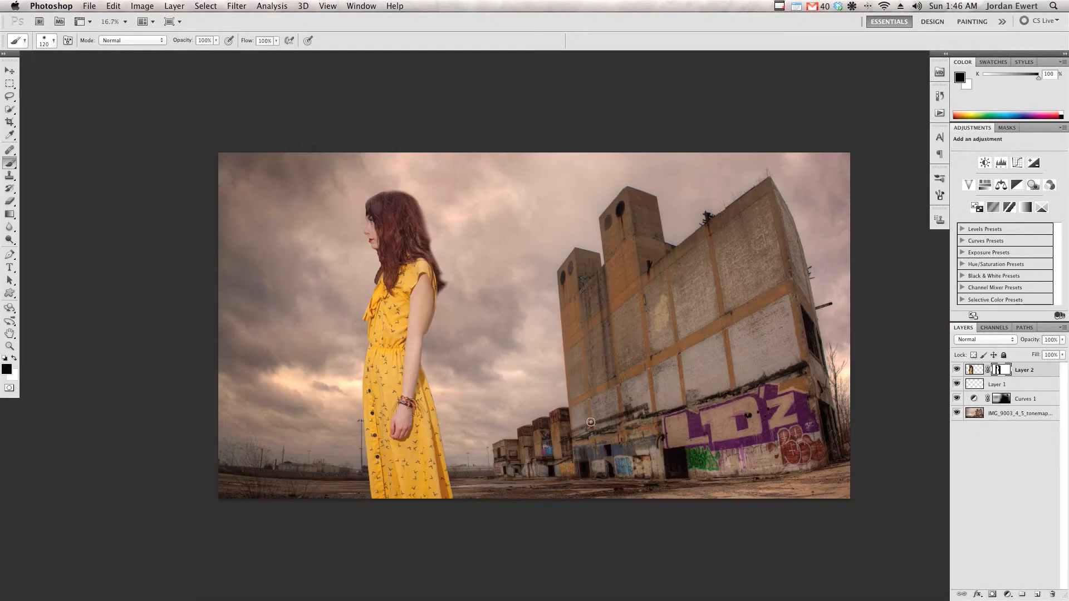
- Reposition the masked woman farther away from the buildings, toward the left side of the sky
key("v")
left_click_drag(400, 401, 368, 402)
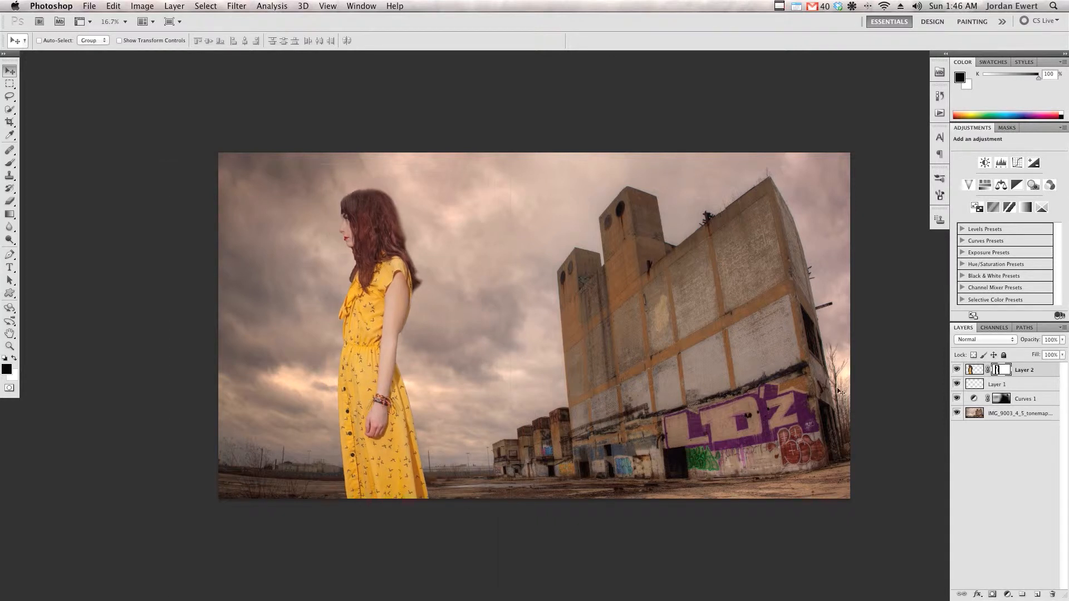
left_click(1003, 370, "alt")
left_click(973, 370)
left_click_drag(352, 421, 433, 432)
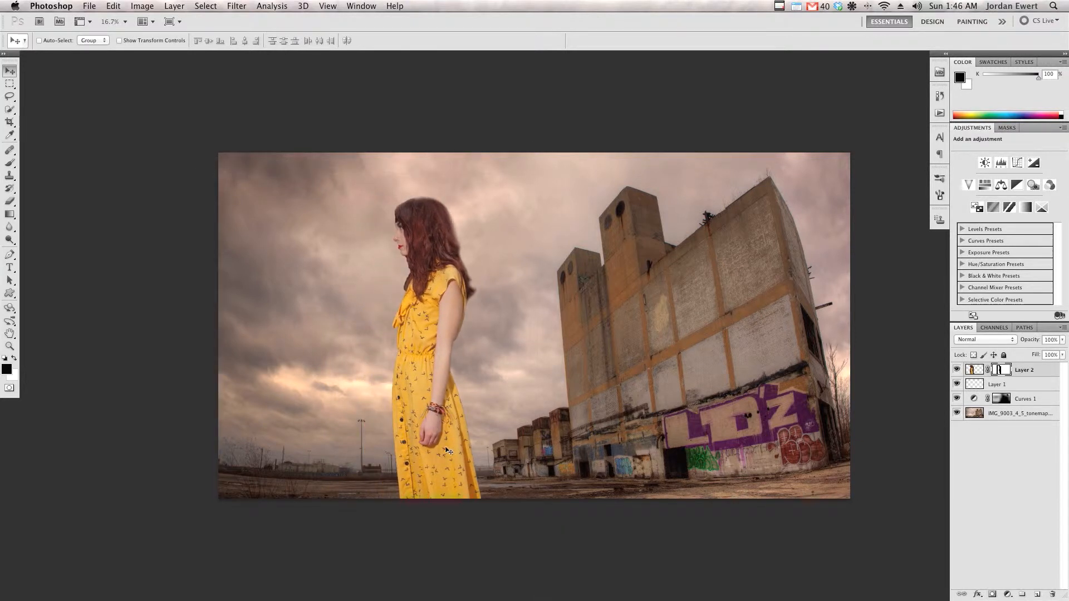
left_click_drag(430, 434, 342, 434)
- Try flipping the woman horizontally so she faces the buildings
left_click(111, 6)
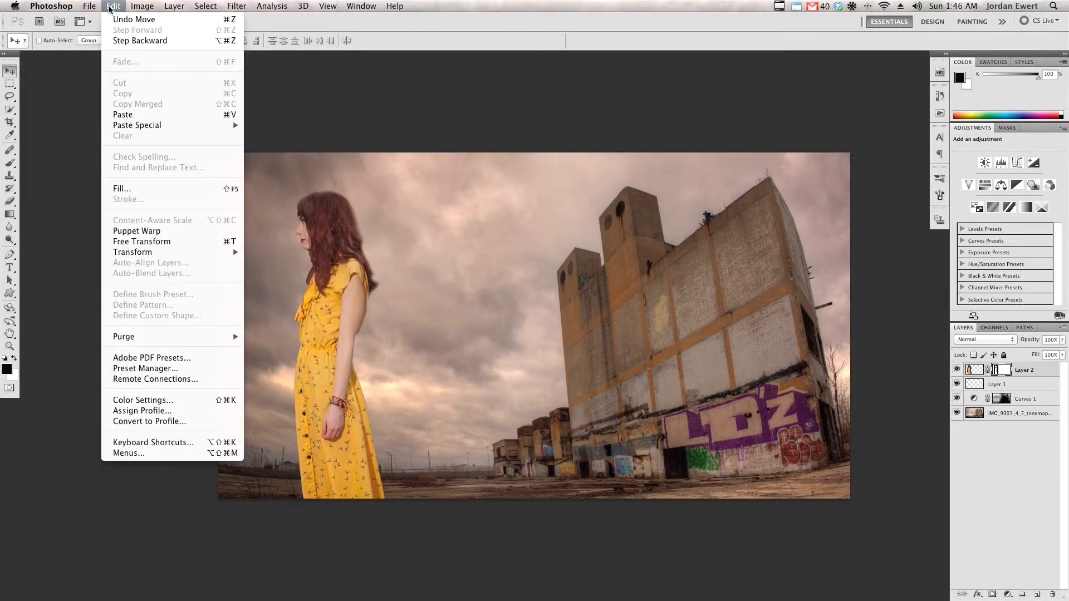
mouse_move(156, 251)
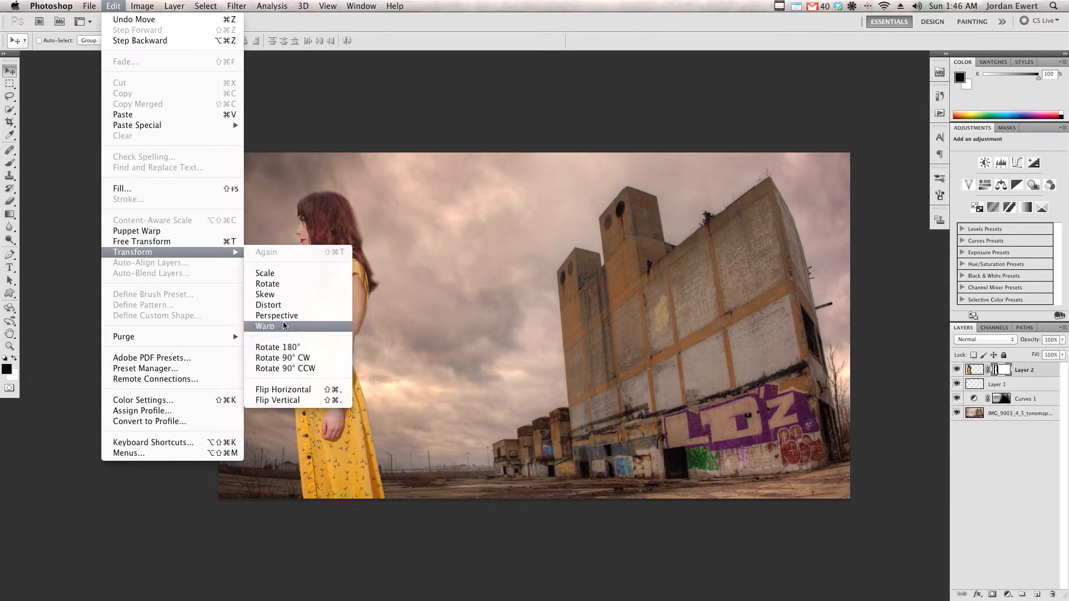
left_click(284, 389)
left_click_drag(266, 335, 312, 340)
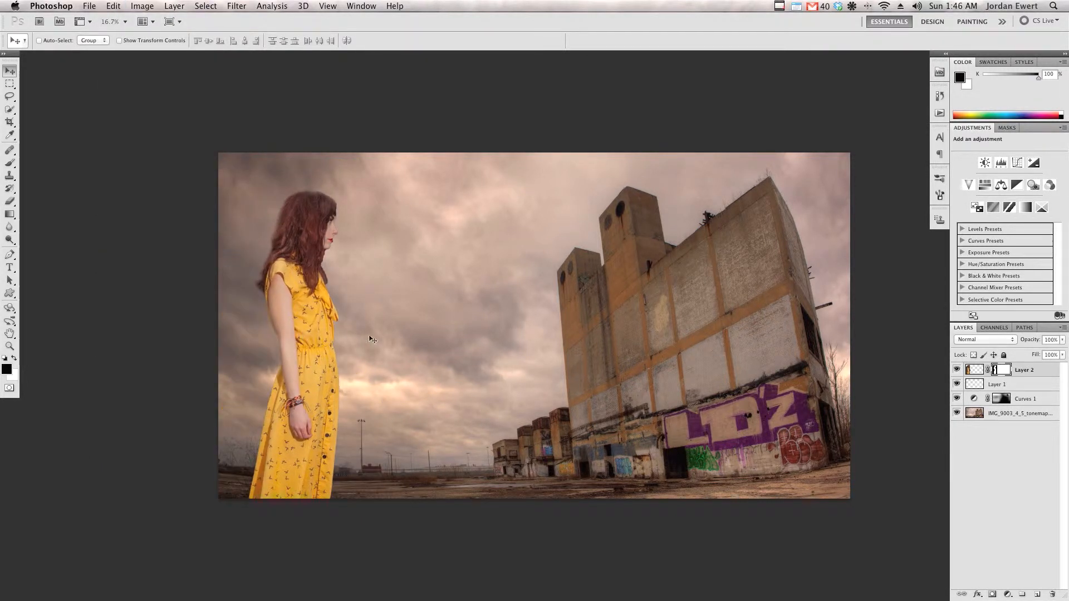
left_click_drag(338, 377, 332, 395)
key("super+alt+z")
key("super+alt+z")
key("super+alt+z")
key("super+z")
key("super+z")
key("super+z")
key("super+z")
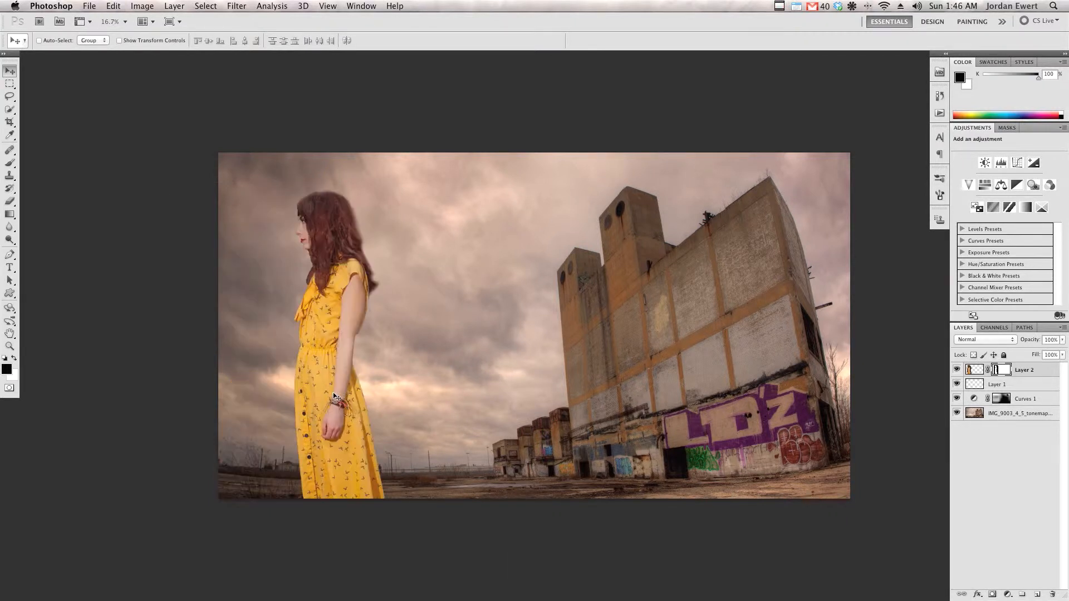
- Move the woman slightly closer to the buildings and lower in the scene
left_click_drag(333, 395, 378, 422)
key("super+plus")
key("super+plus")
key("super+plus")
left_click(442, 384, "super")
left_click(96, 390, "super")
left_click_drag(96, 390, 452, 446)
key("super+minus")
key("super+minus")
key("super+minus")
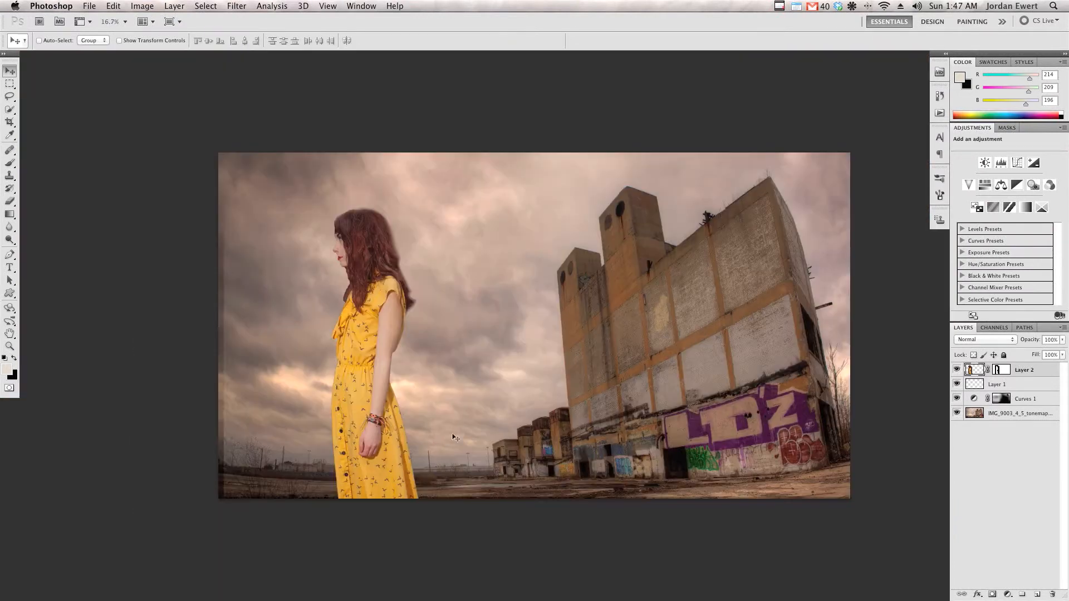
- Retouch the woman's layer mask at the elbow with a small brush, painting white to restore the edge of her arm
left_click(1001, 372, "shift")
left_click(1001, 373, "shift")
left_click_drag(782, 417, 732, 412)
key("super+plus")
key("super+plus")
key("super+plus")
key("super+plus")
left_click_drag(139, 423, 598, 389)
key("super+plus")
key("super+backslash")
key("b")
mouse_move(342, 241)
left_mouse_down()
mouse_move(306, 245)
mouse_move(353, 237)
mouse_move(322, 302)
left_mouse_up()
right_click(429, 293)
key("x")
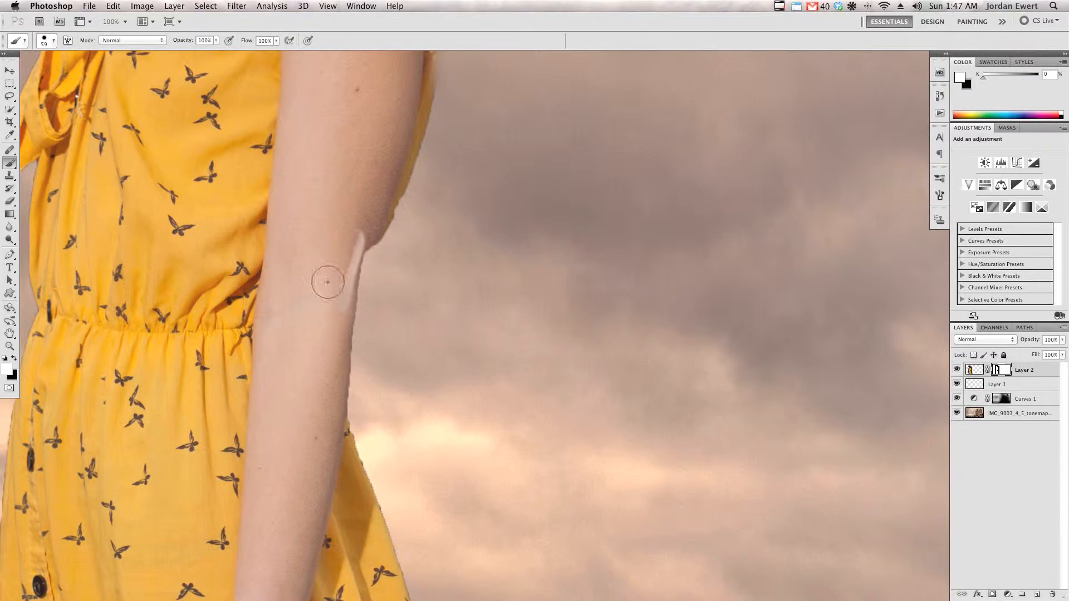
left_click_drag(354, 259, 338, 322)
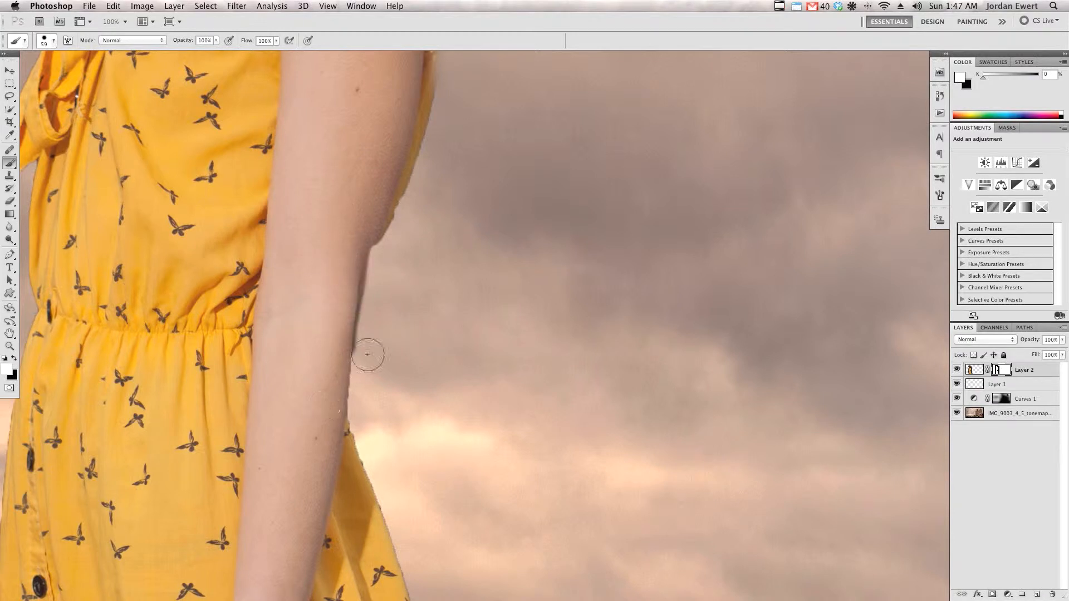
- Paint black on the layer mask to clean the fringe along the outside of the woman's elbow and upper arm
key("x")
left_click_drag(372, 298, 368, 338)
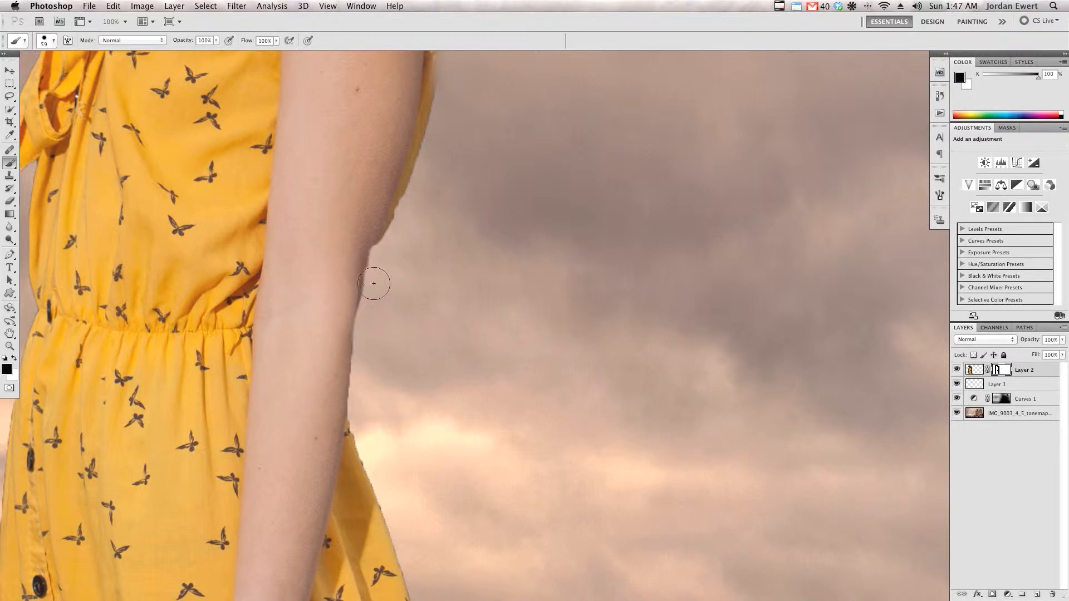
mouse_move(373, 272)
left_mouse_down()
mouse_move(390, 203)
mouse_move(379, 177)
left_mouse_up()
key("x")
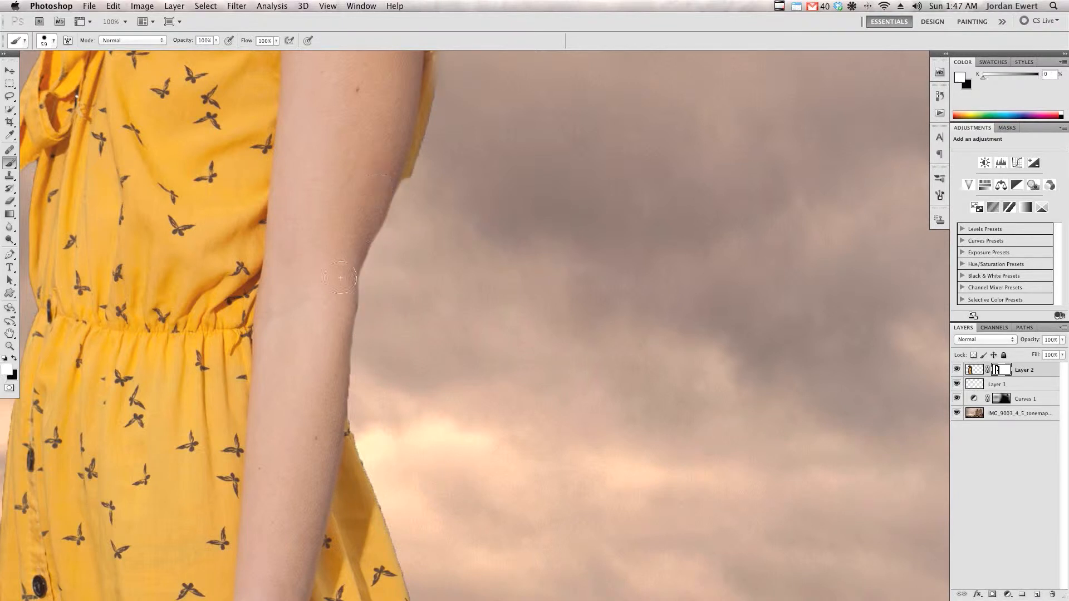
- Open Refine Mask for the woman's layer mask and set Shift Edge to -47% and Feather to 1.2 px
scroll(351, 358, "down", 5)
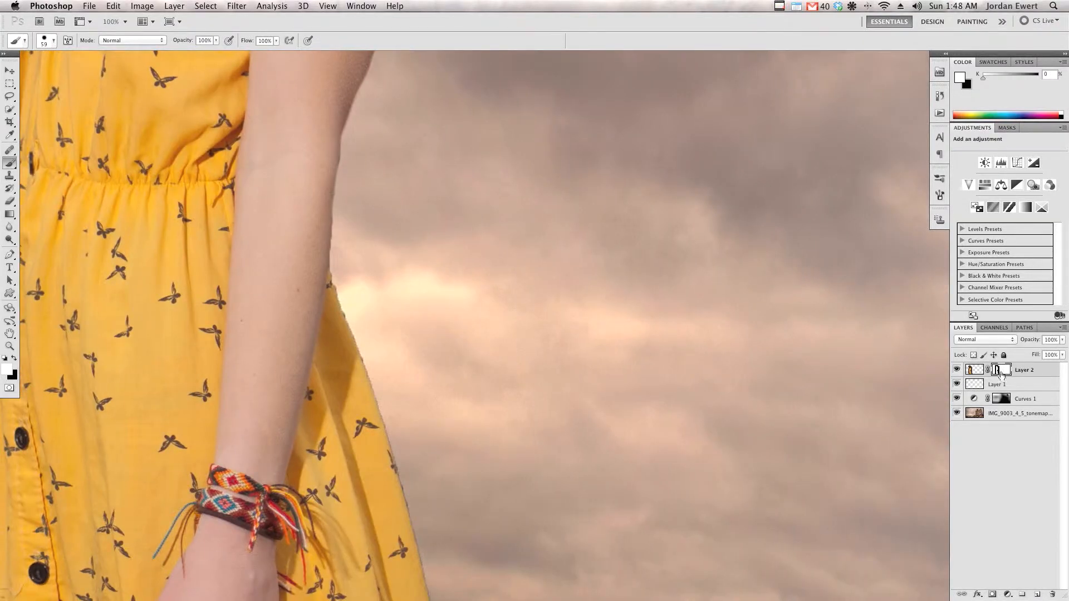
left_click(1007, 128)
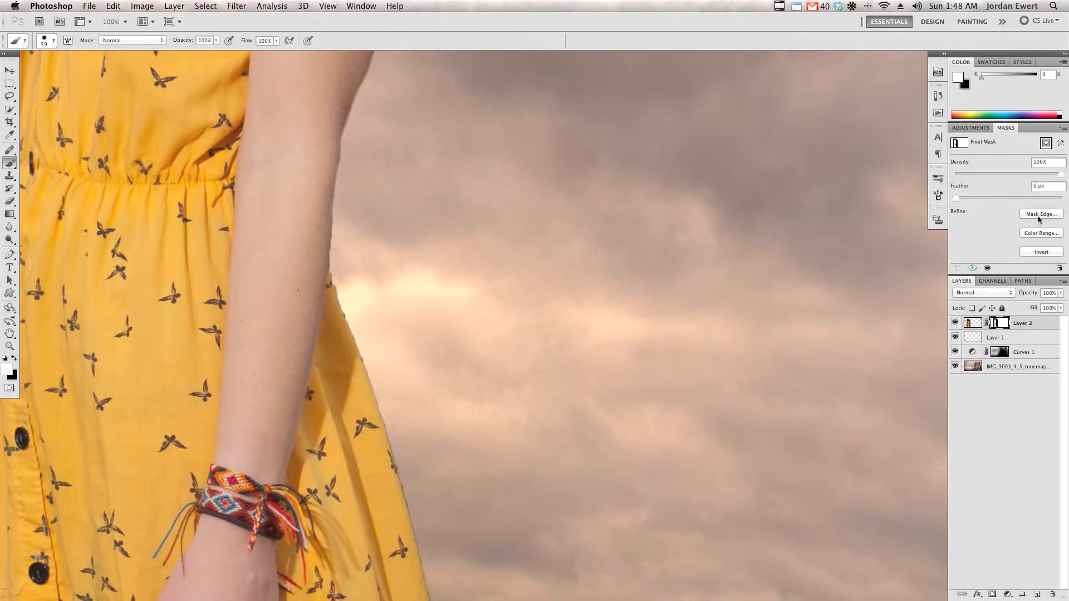
left_click(1038, 218)
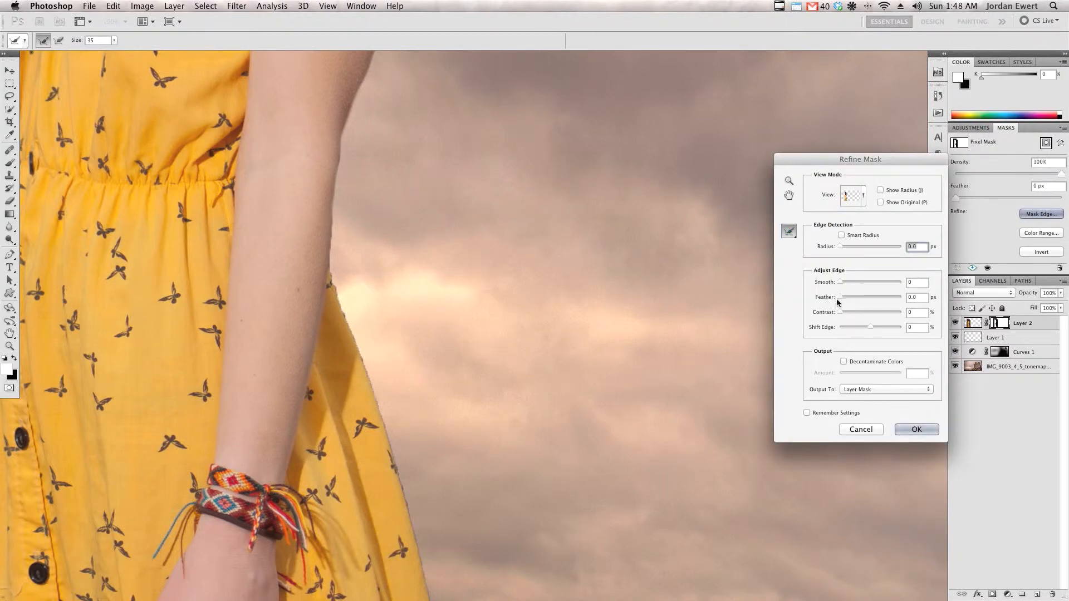
left_click_drag(867, 327, 864, 327)
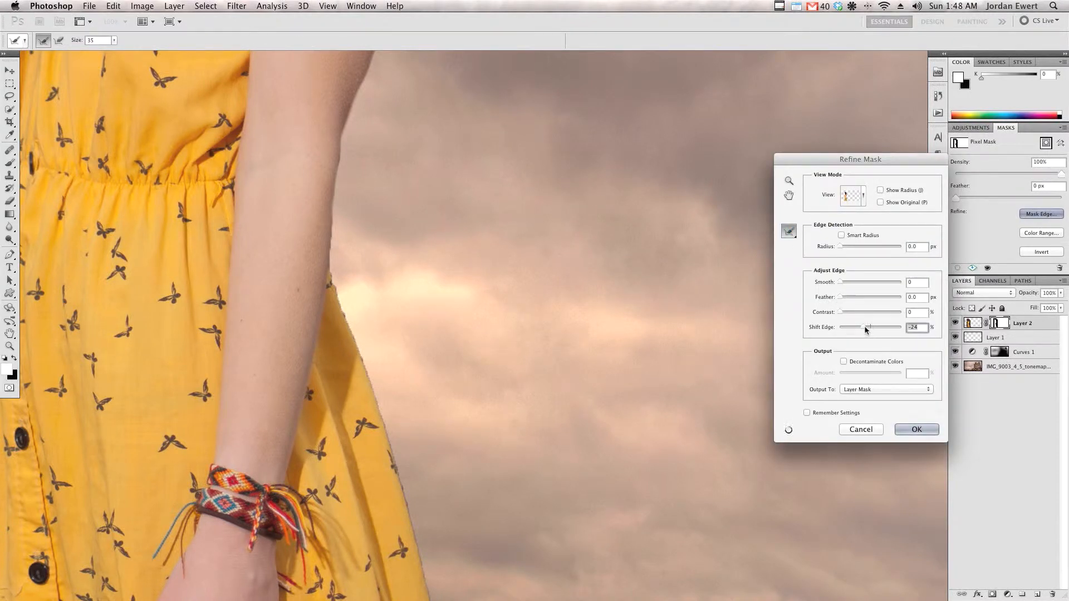
left_click_drag(880, 325, 855, 330)
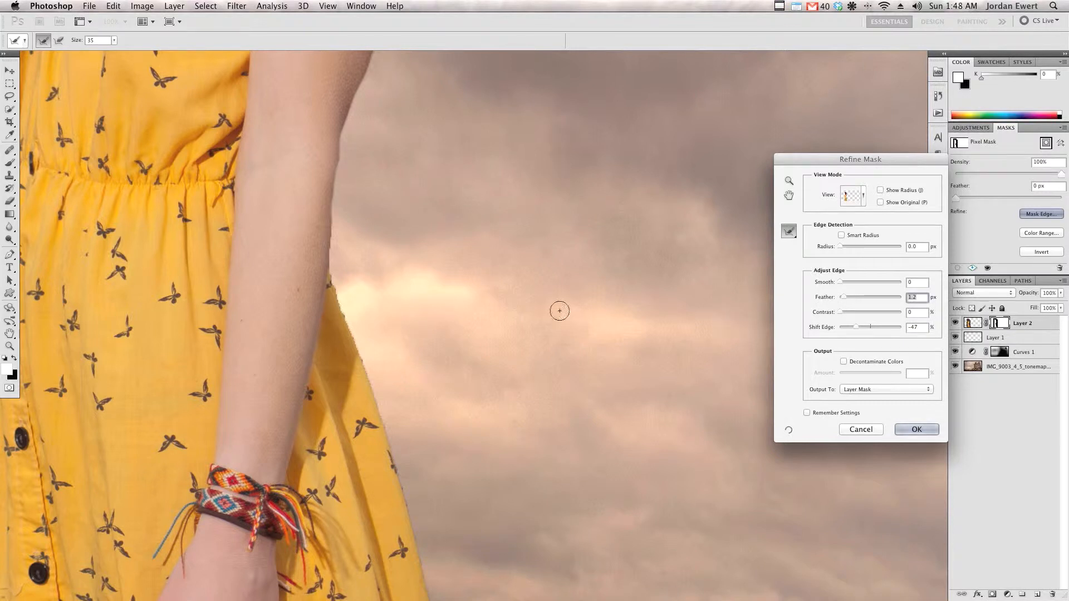
- Set Smooth to 2 and apply the mask refinement
left_click_drag(479, 288, 583, 191)
left_click_drag(605, 248, 581, 198)
key("shift+Tab")
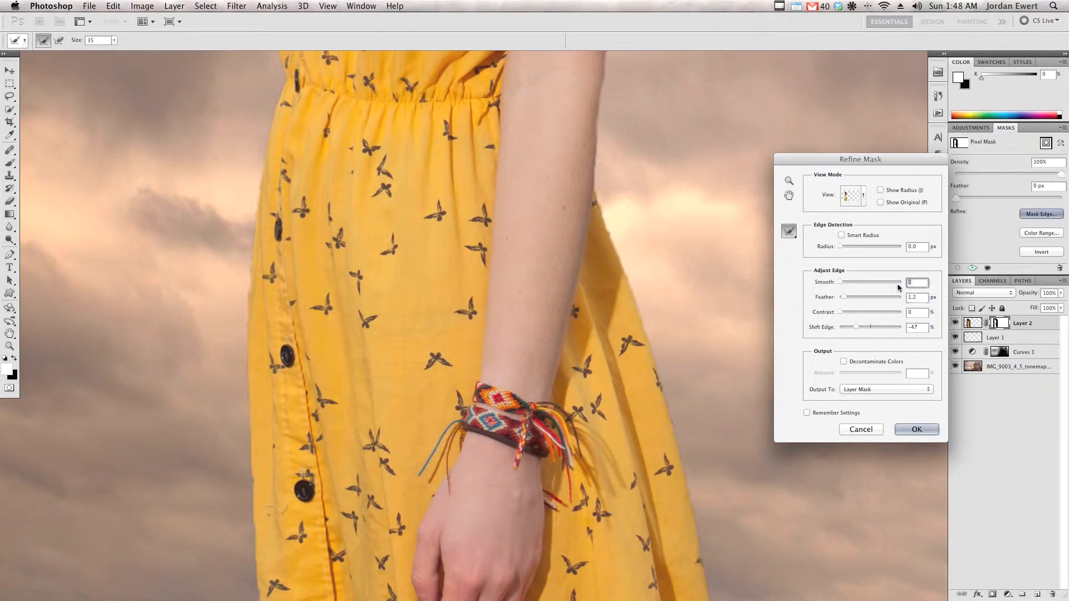
type("2")
left_click_drag(700, 310, 728, 301)
left_click(912, 428)
- Clean the layer mask along the outer edge of the arm and the back of the dress with a 32 px brush painting black
left_click_drag(640, 233, 599, 366)
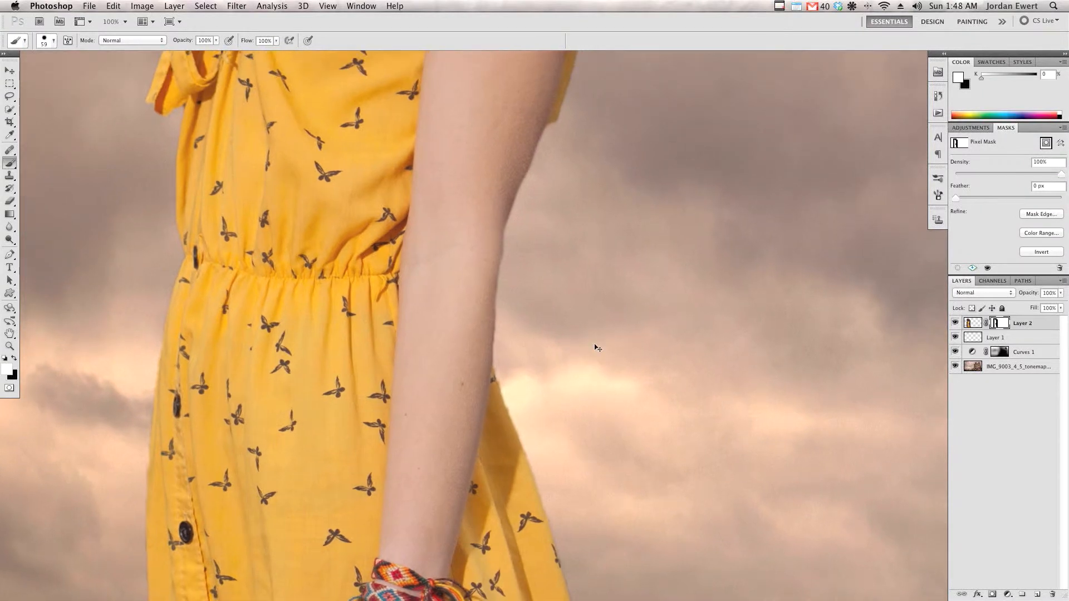
key("super+plus")
mouse_move(505, 243)
left_mouse_down()
mouse_move(479, 356)
mouse_move(449, 356)
left_mouse_up()
left_click_drag(382, 477, 430, 261)
key("super+z")
left_click_drag(421, 498, 439, 305)
scroll(463, 245, "down", 5)
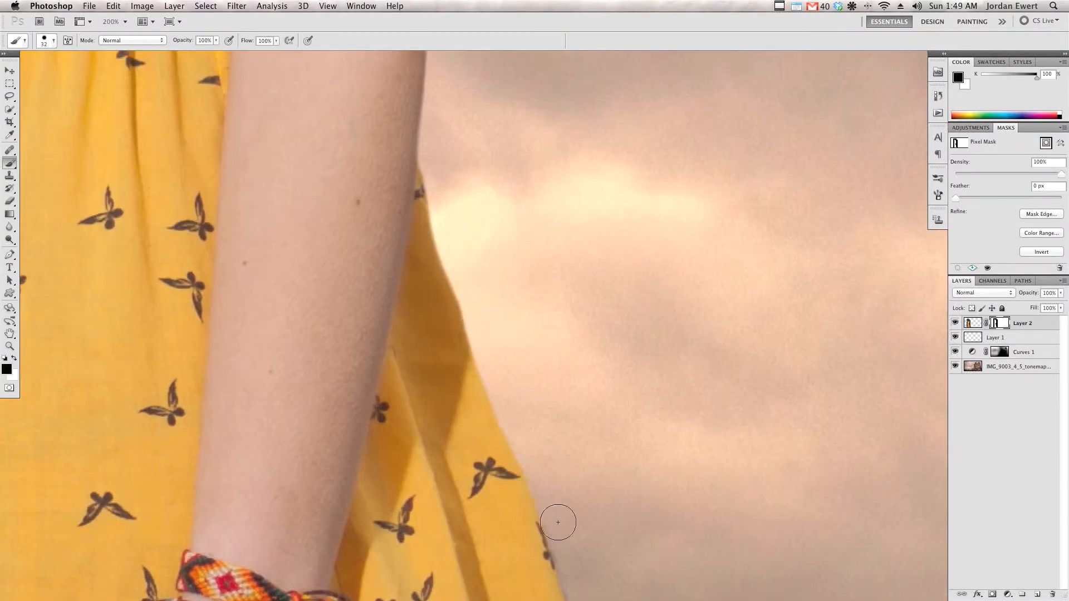
- Retouch the mask along the upper arm, painting white to restore the dress edge behind it and black to trim the fringe
scroll(470, 215, "up", 10)
key("x")
left_click_drag(542, 133, 460, 401)
left_click_drag(509, 187, 512, 125)
mouse_move(508, 178)
left_mouse_down()
mouse_move(479, 327)
mouse_move(501, 251)
left_mouse_up()
key("x")
left_click_drag(512, 184, 443, 423)
left_click_drag(423, 490, 444, 277)
left_click_drag(465, 234, 415, 379)
key("x")
scroll(536, 143, "up", 8)
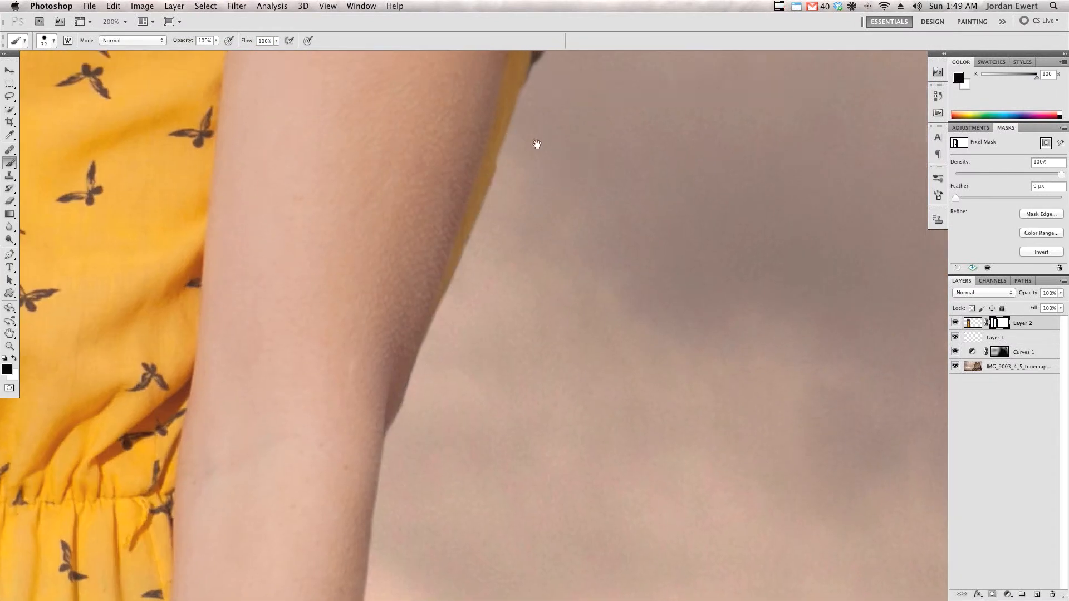
- Paint white on the layer mask with an 82 px brush to reveal the hair around the back and top of the head
key("x")
scroll(466, 393, "up", 10)
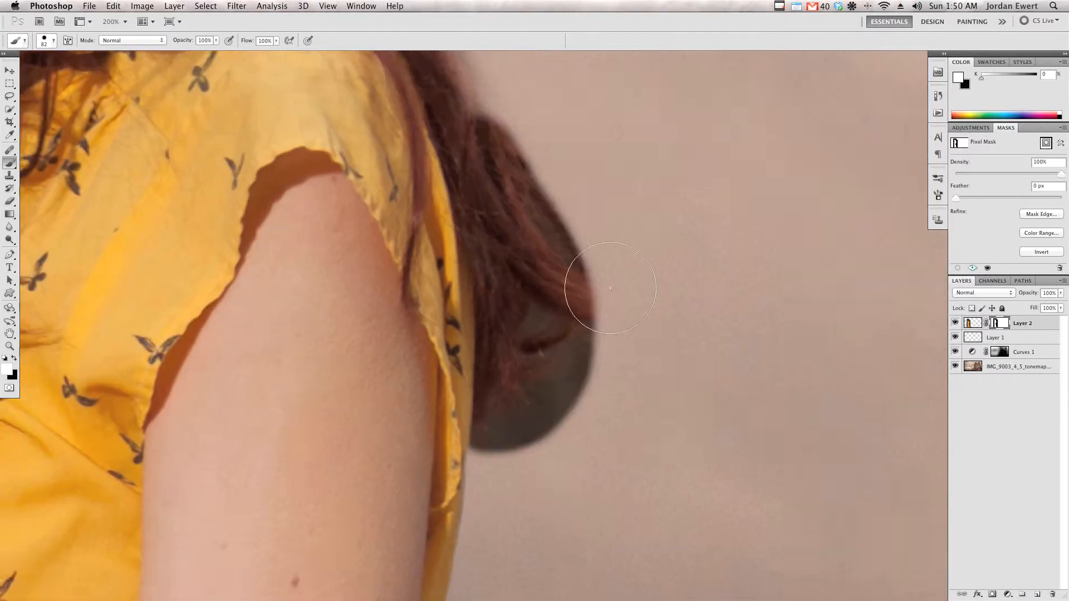
key("bracketright")
key("bracketright")
key("bracketright")
key("bracketright")
key("bracketright")
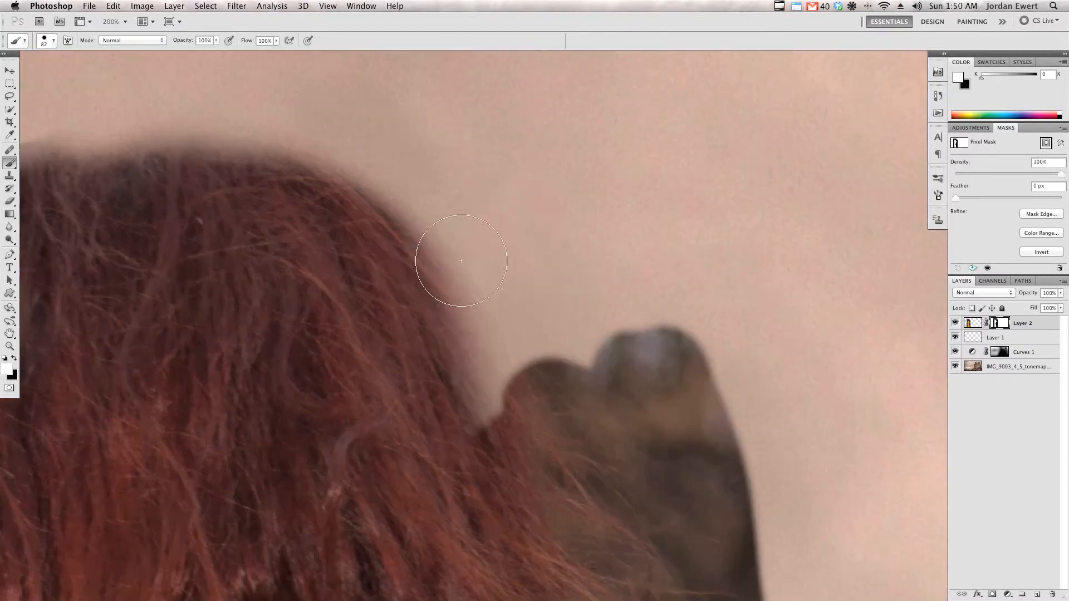
mouse_move(461, 261)
left_mouse_down()
mouse_move(582, 295)
mouse_move(805, 58)
left_mouse_up()
left_click_drag(410, 250, 451, 112)
- Retouch the layer mask along the woman's facial profile with a 26 px brush, switching between black and white
key("bracketleft")
key("bracketleft")
key("bracketleft")
key("bracketleft")
key("bracketleft")
key("bracketleft")
key("bracketleft")
key("bracketleft")
key("x")
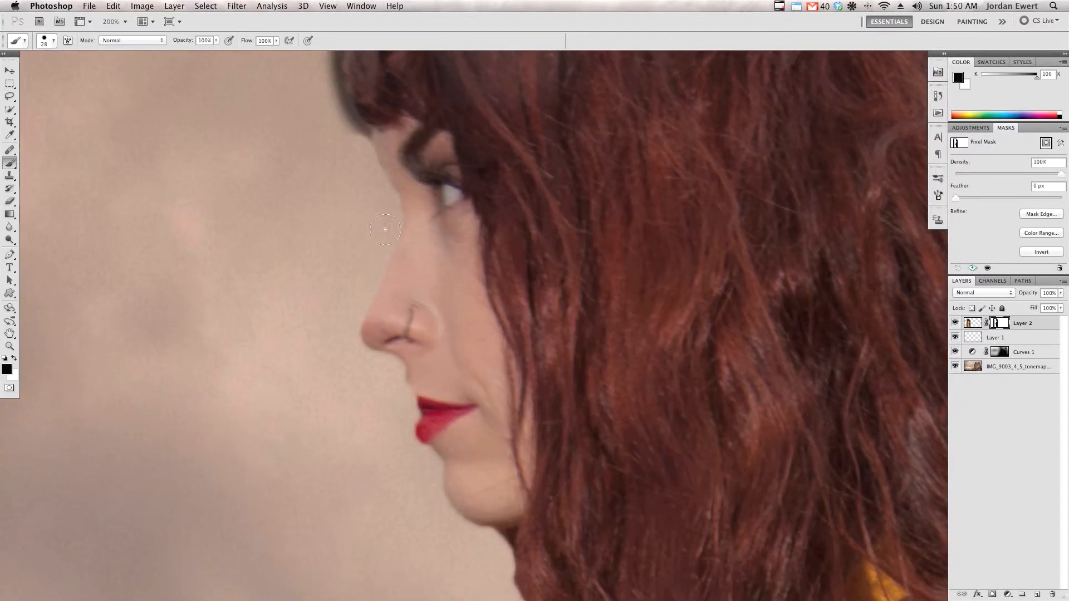
scroll(389, 253, "down", 6)
key("x")
left_click_drag(436, 285, 449, 295)
- Paint on the layer mask below the chin to bring back the hair hanging in front of the shoulder
scroll(449, 295, "down", 3)
key("x")
key("x")
left_click_drag(451, 184, 471, 562)
left_click(973, 323)
left_click(999, 323)
mouse_move(451, 184)
left_mouse_down()
mouse_move(468, 255)
mouse_move(446, 435)
left_mouse_up()
scroll(445, 434, "down", 4)
left_click_drag(398, 500, 457, 388)
- Paint black on the layer mask with a 15 px brush around the dress's front tie, and check the whole cut-out
key("x")
key("bracketleft")
key("bracketleft")
key("bracketleft")
mouse_move(522, 332)
left_mouse_down()
mouse_move(487, 396)
mouse_move(511, 225)
mouse_move(527, 336)
mouse_move(482, 418)
left_mouse_up()
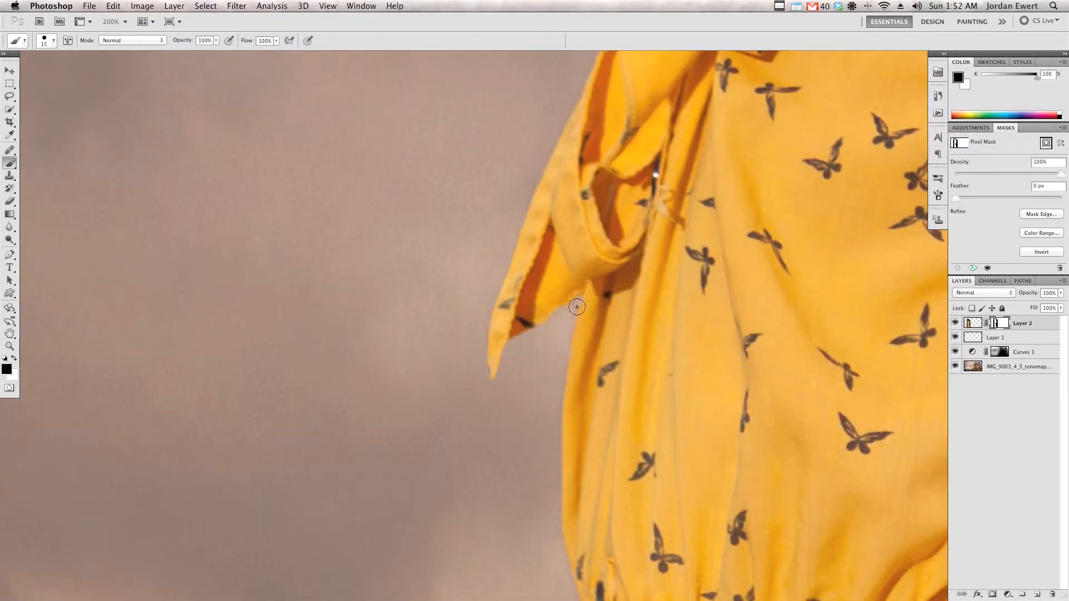
scroll(576, 307, "down", 10)
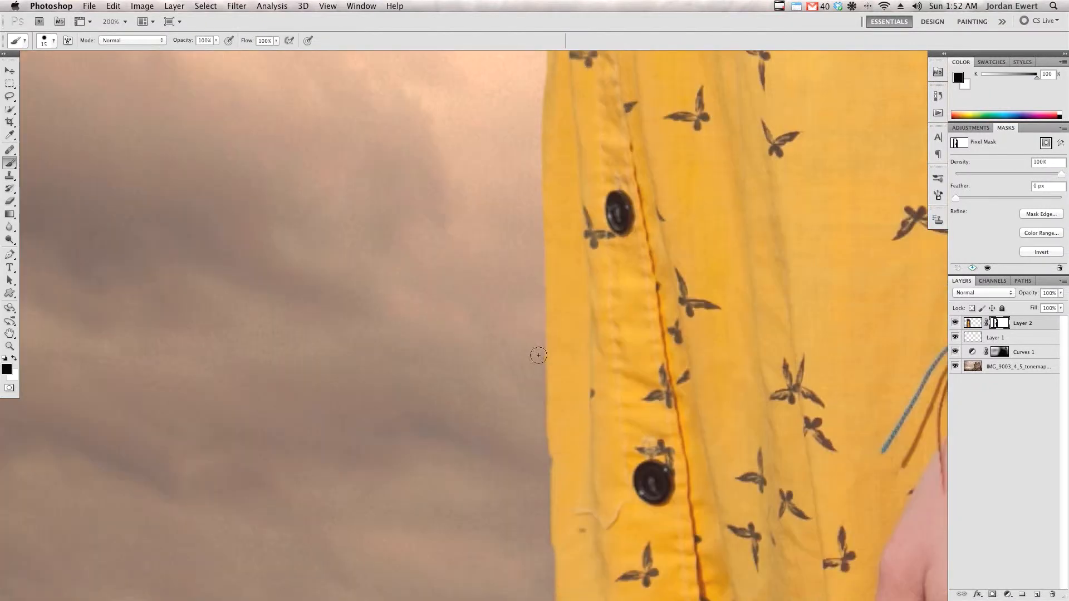
scroll(538, 355, "down", 8)
scroll(503, 326, "up", 20)
key("super+0")
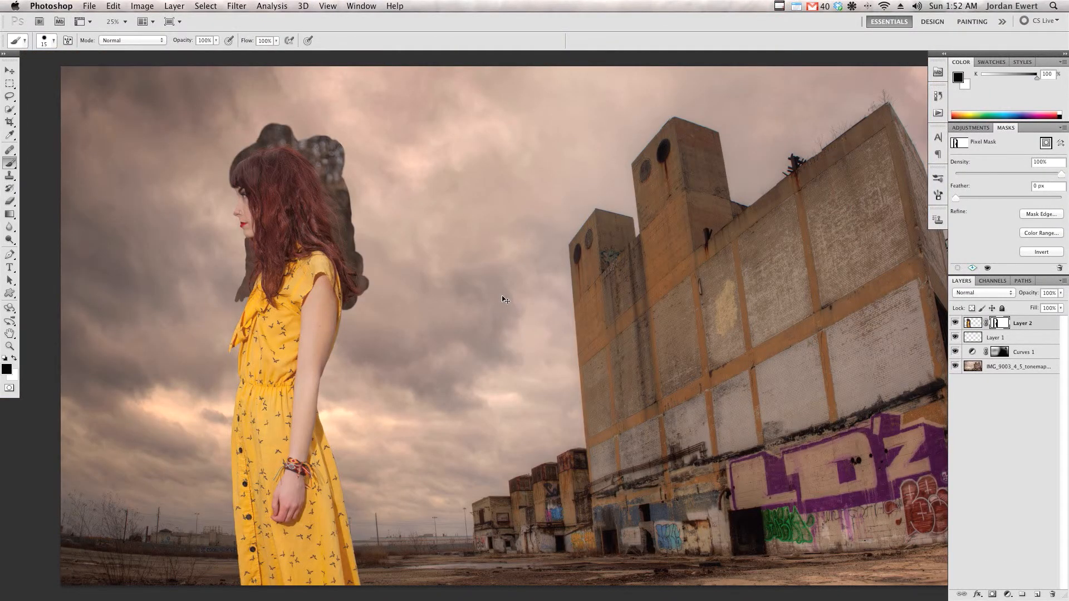
key("super+minus")
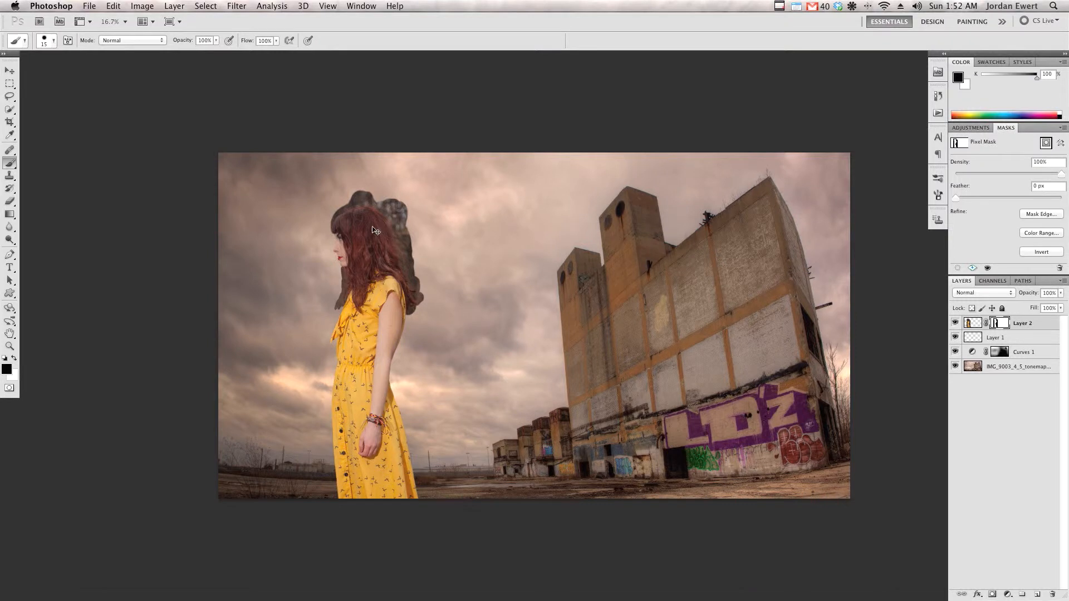
- Create a new layer named "hair" above the woman's layer
key("super+plus")
key("super+plus")
key("super+plus")
key("super+plus")
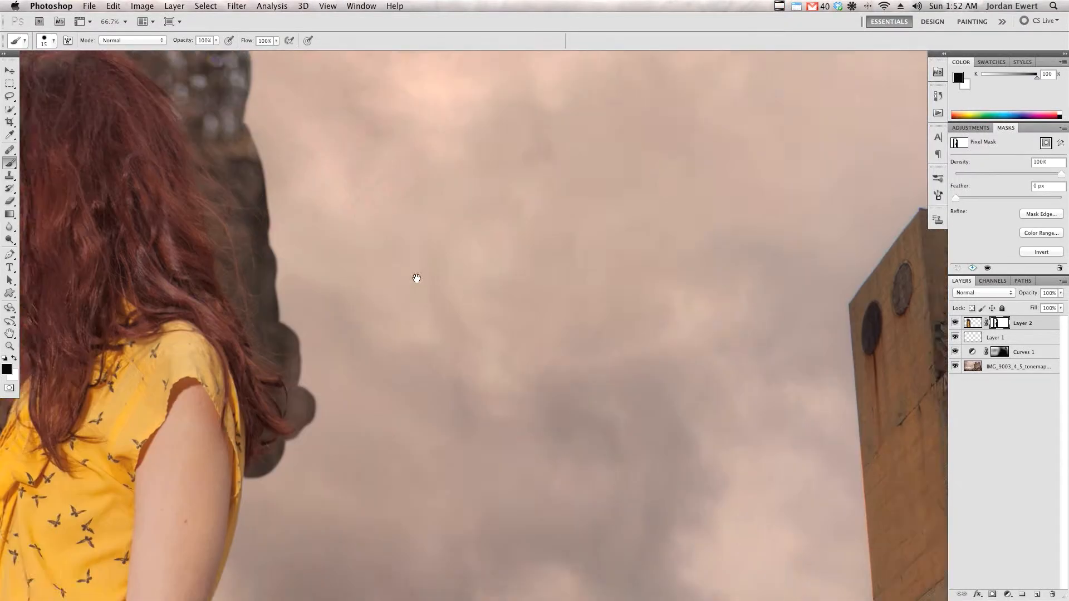
left_click_drag(416, 278, 589, 232)
key("super+plus")
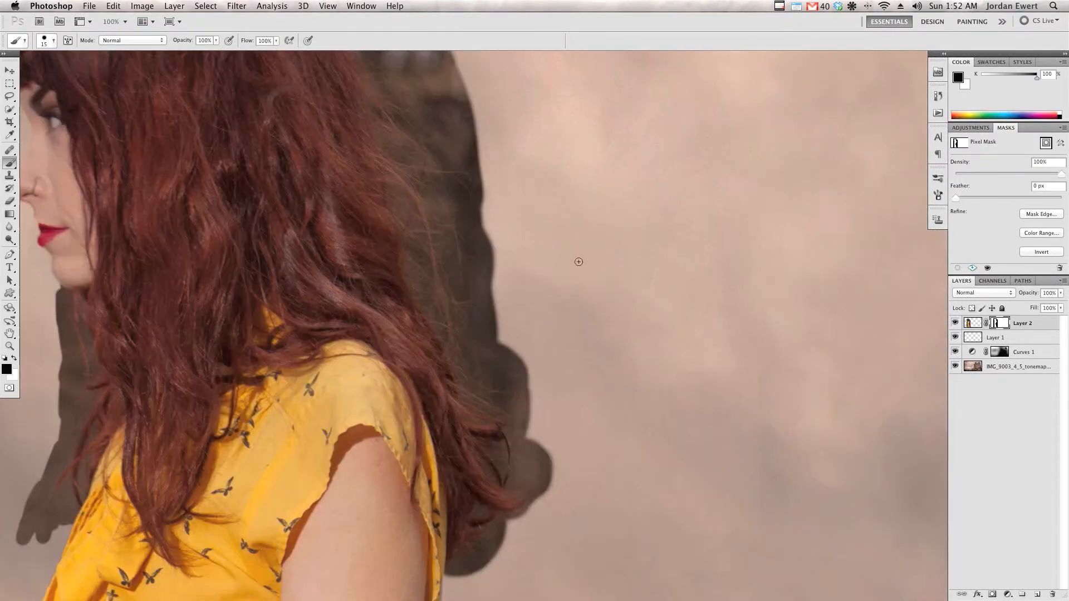
left_click_drag(555, 263, 597, 256)
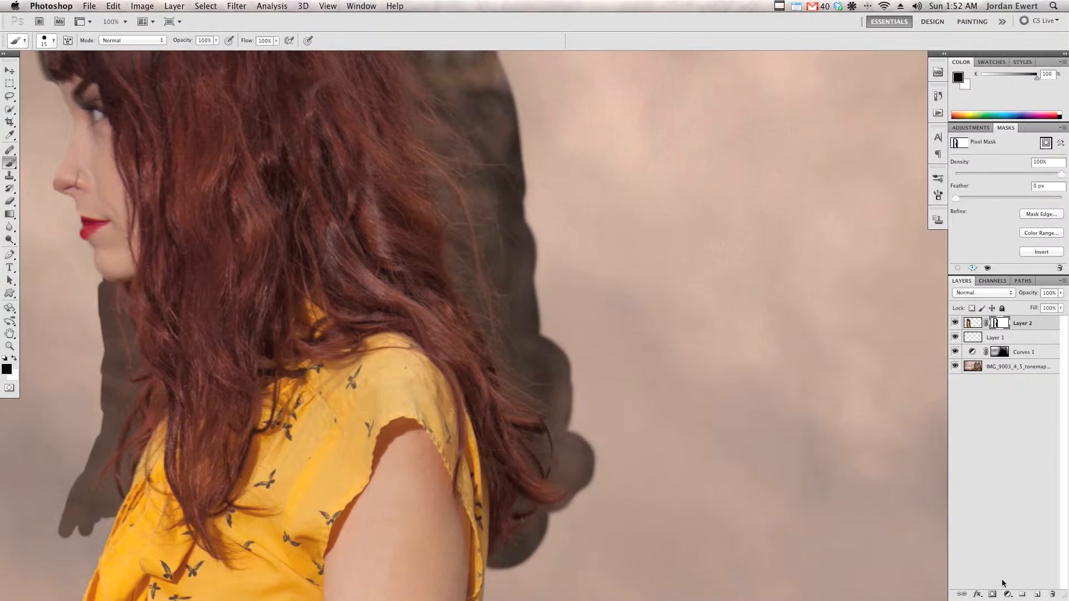
left_click(1037, 594)
key("super+z")
left_click(1037, 595, "alt")
type("hair")
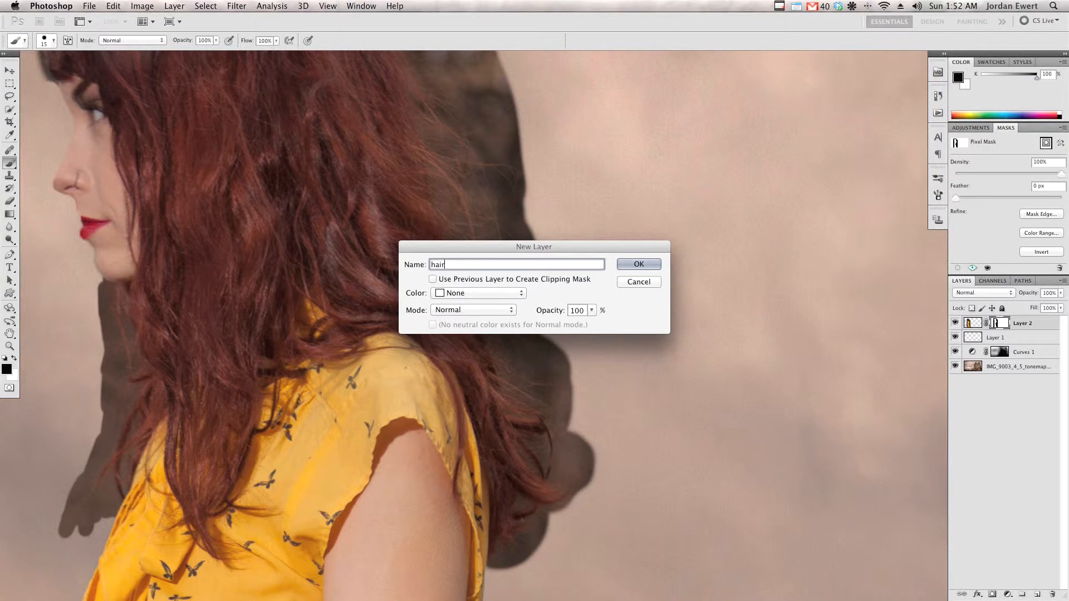
key("Return")
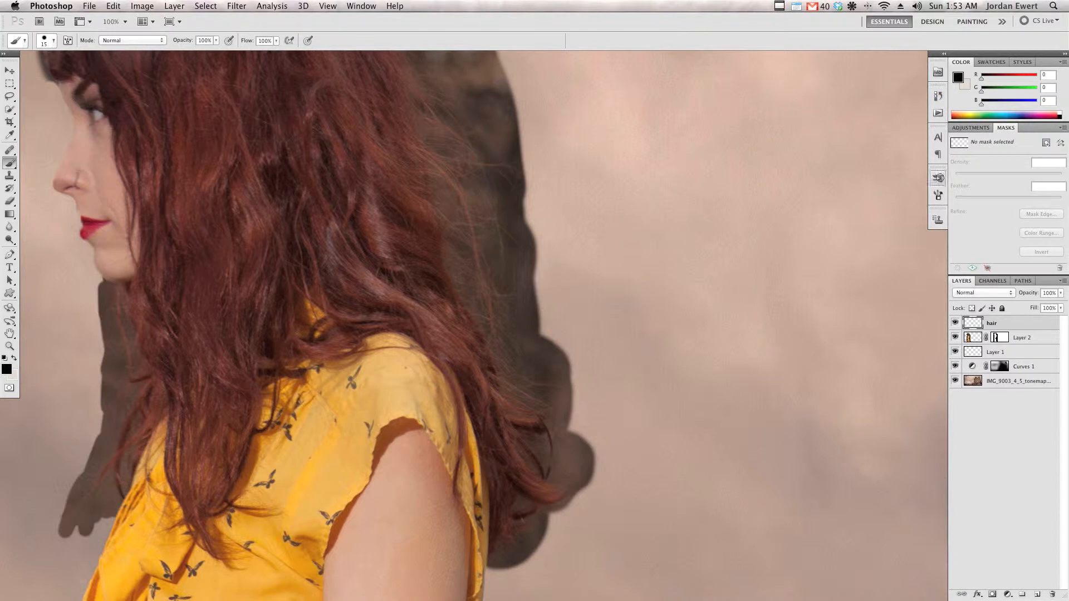
- Choose the 63 px textured brush tip, enable Transfer with pen-pressure opacity, and disable Shape Dynamics
left_click(938, 195)
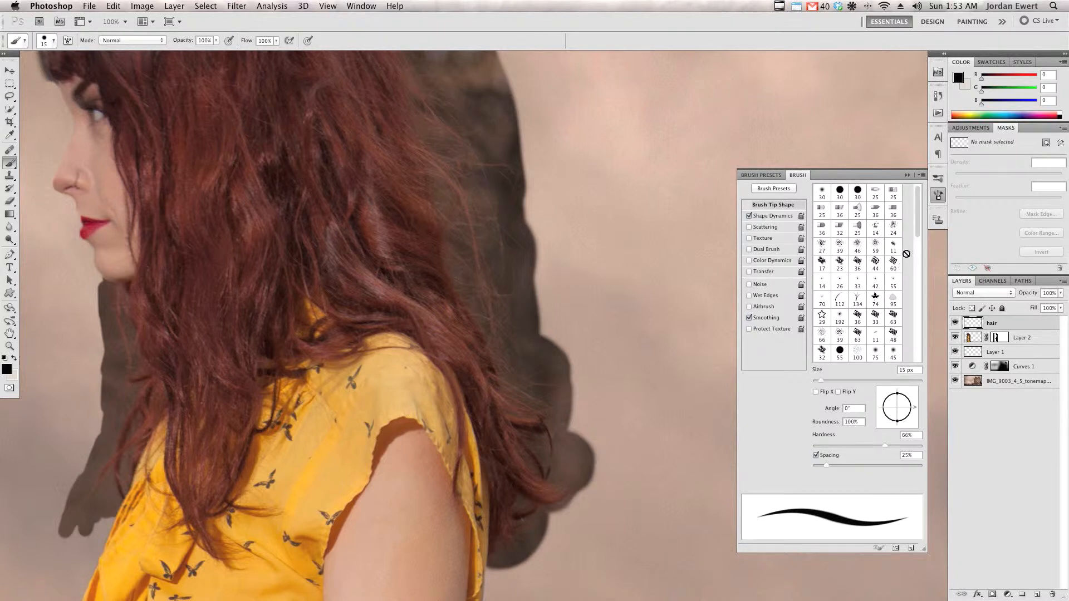
left_click(857, 318)
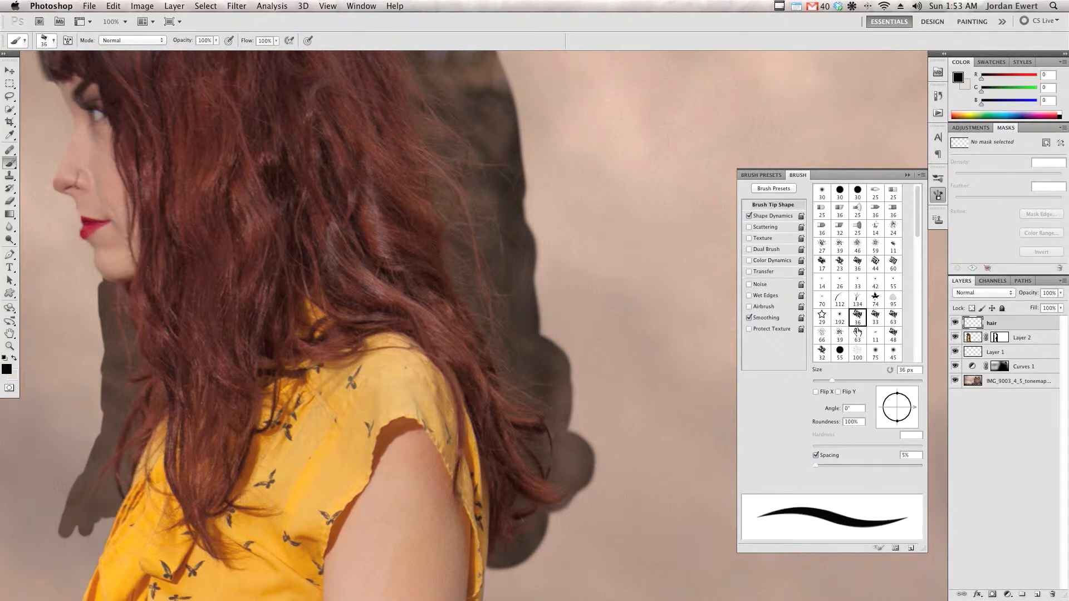
left_click(858, 335)
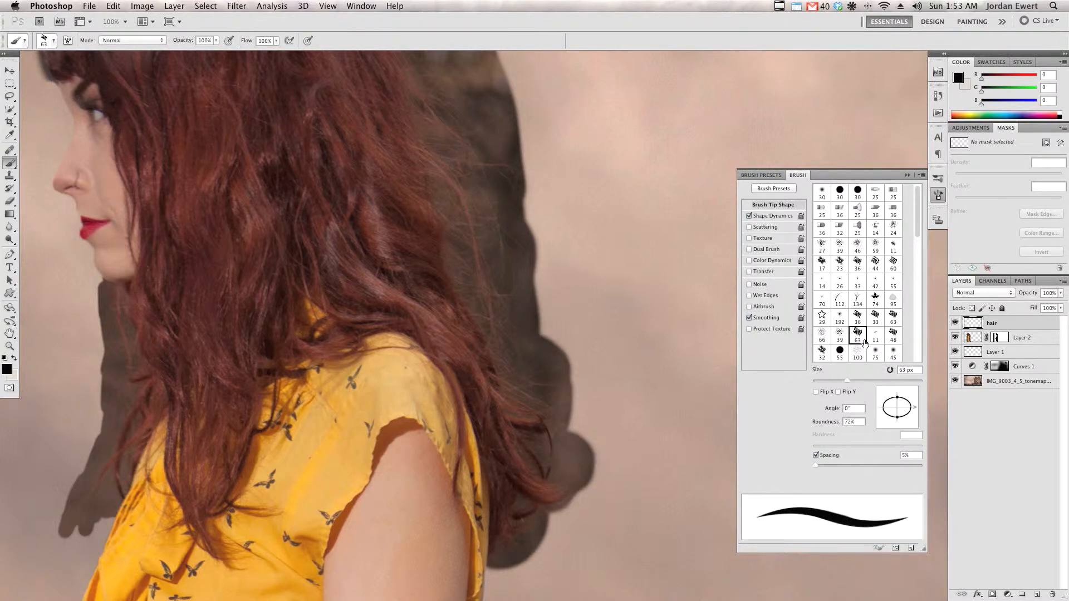
left_click(777, 216)
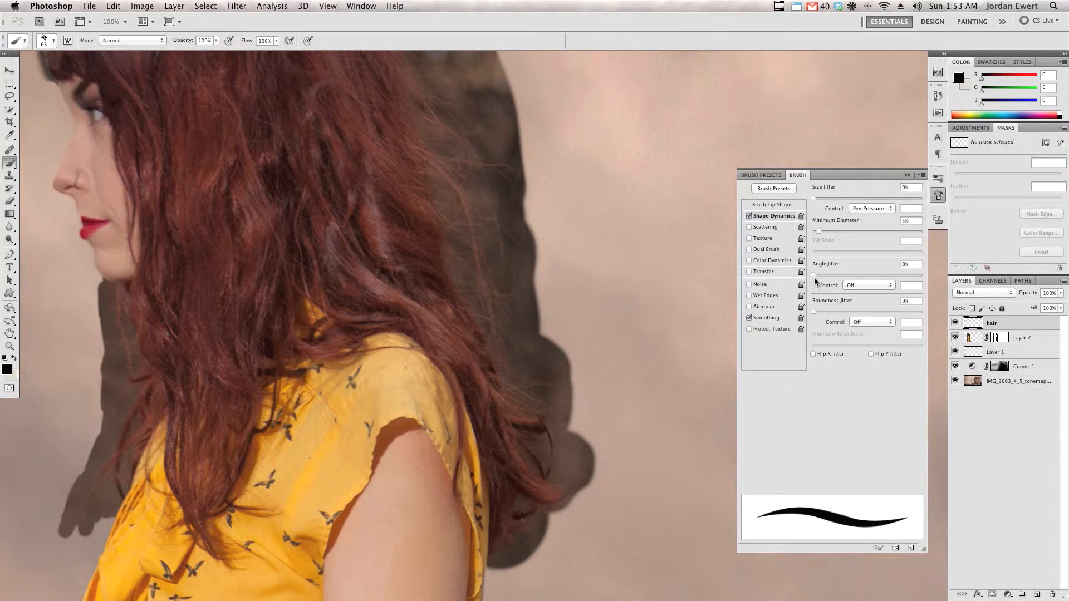
left_click(757, 273)
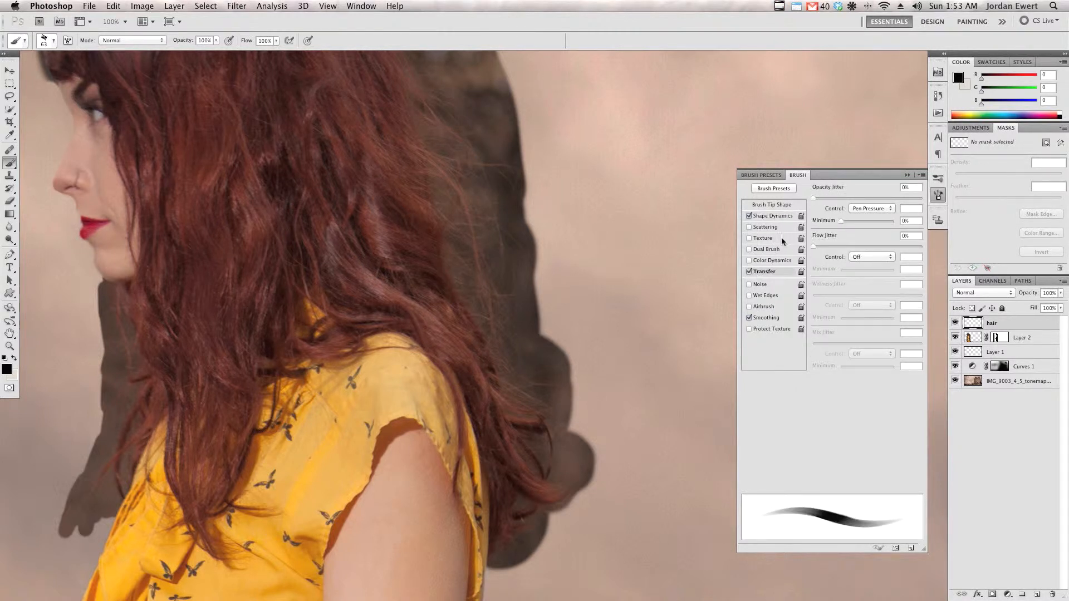
left_click(768, 216)
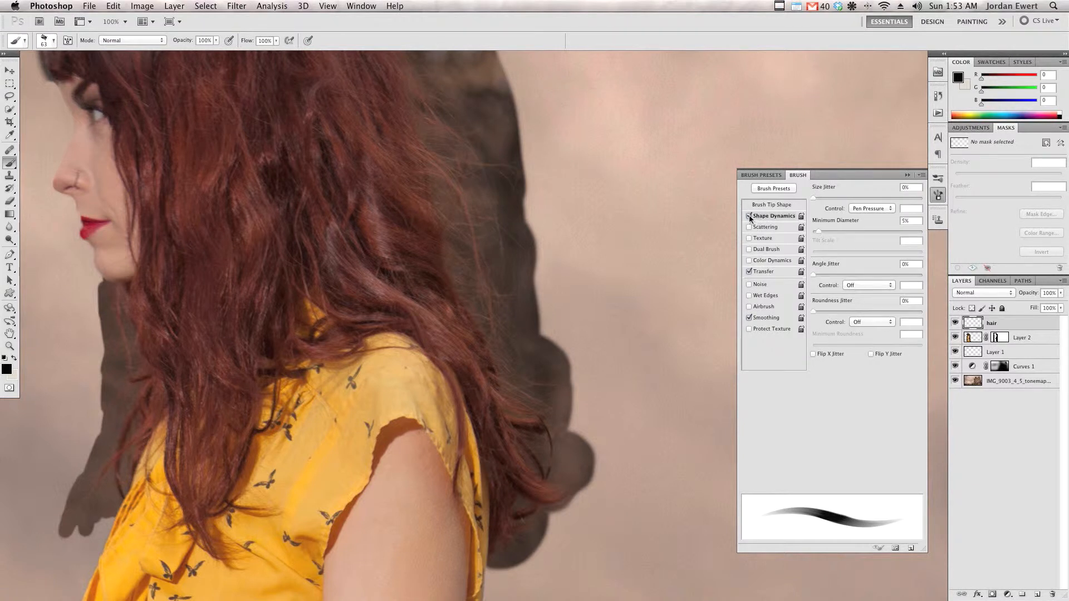
left_click(749, 217)
left_click(764, 272)
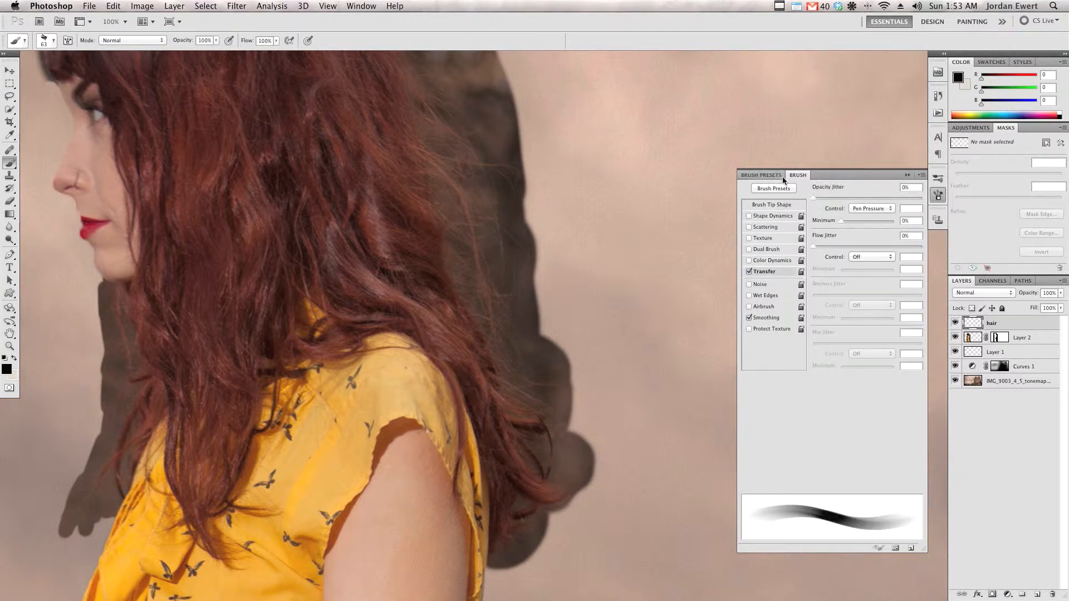
left_click(797, 175)
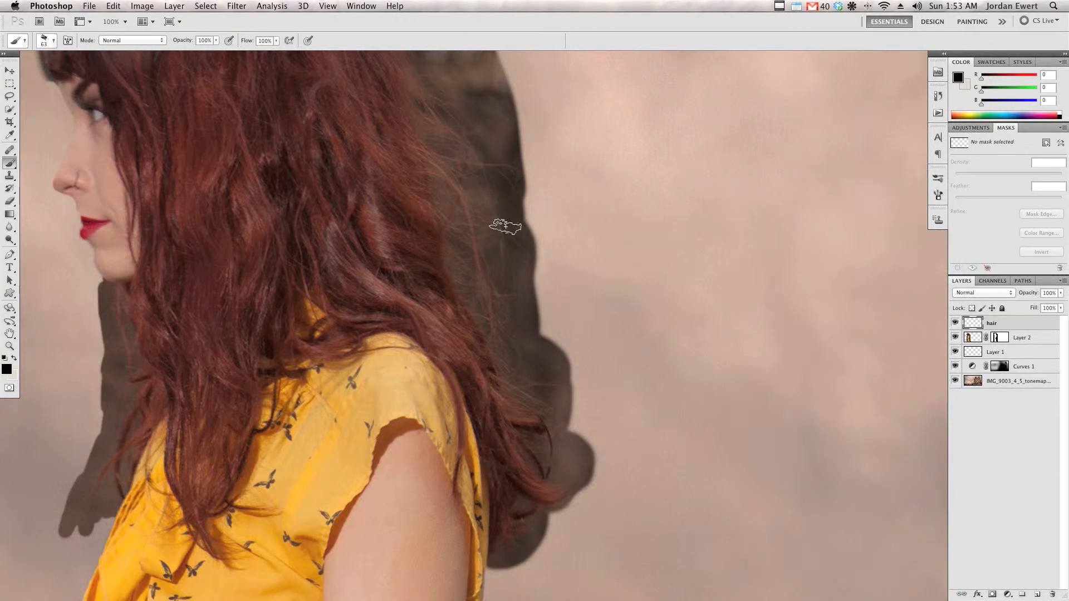
- Shrink the brush to a few pixels for painting hair and sample a reddish brown from the strands behind the head
key("super+plus")
key("super+plus")
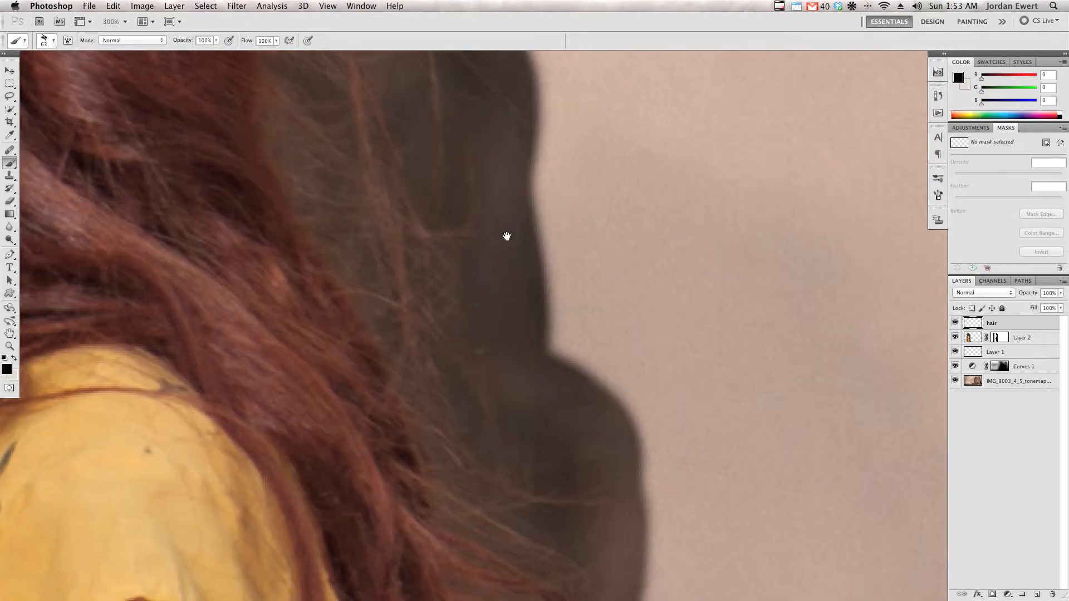
left_click_drag(506, 236, 601, 425)
left_click_drag(551, 359, 612, 401)
left_click_drag(518, 221, 485, 221)
left_click_drag(466, 161, 503, 265)
left_click(472, 180, "alt")
key("super+z")
left_click_drag(518, 212, 510, 212)
left_click(475, 184, "alt")
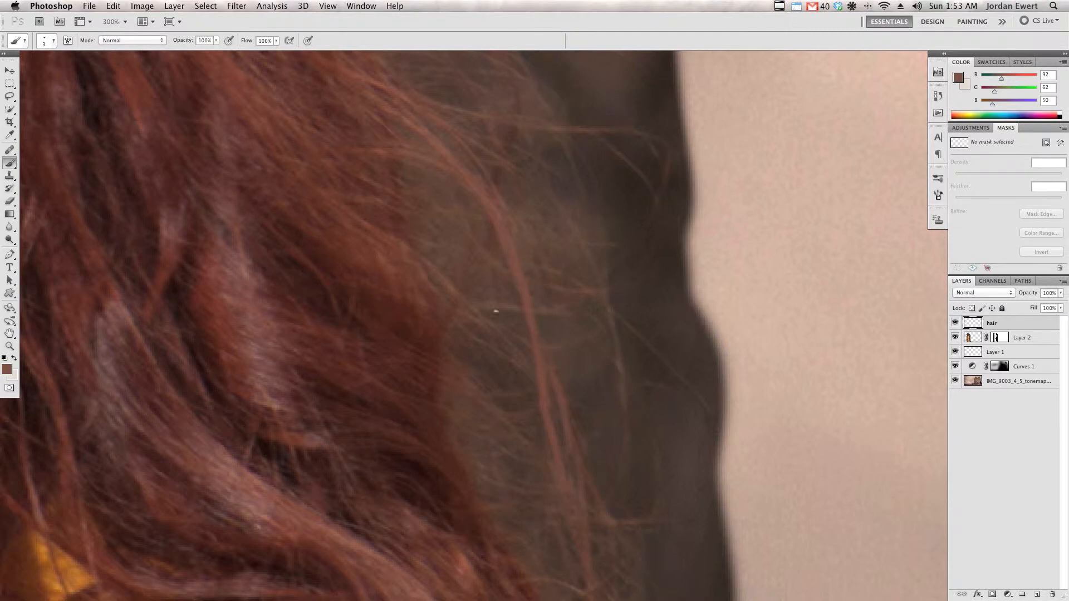
- Paint fine strands along the back edge of the hair on the hair layer, resampling the nearby hair colours
left_click(448, 311, "alt")
left_click_drag(480, 211, 465, 337)
left_click(418, 267, "alt")
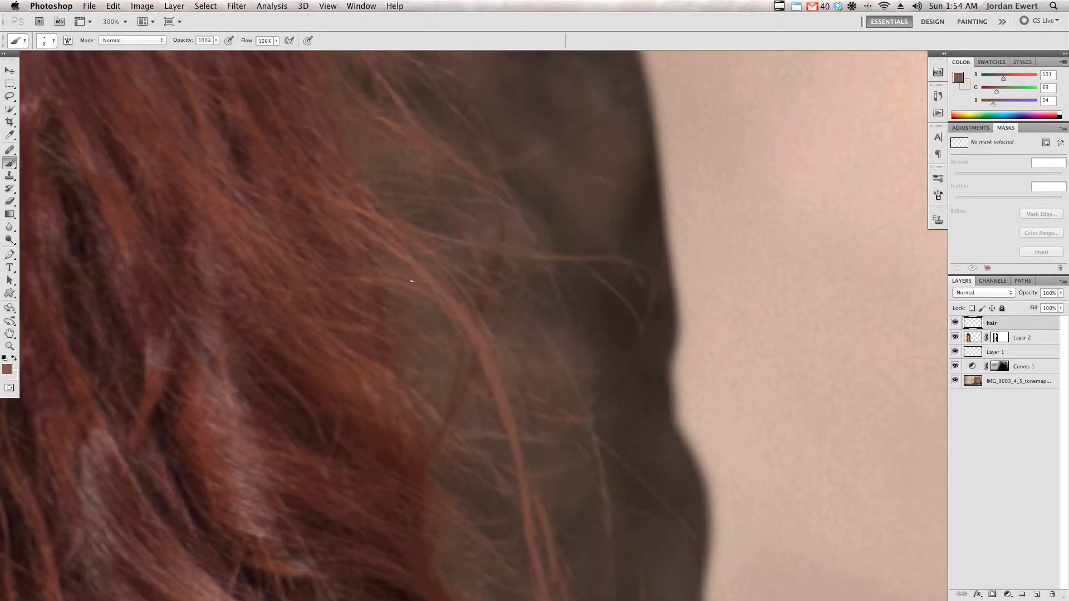
left_click_drag(360, 287, 479, 376)
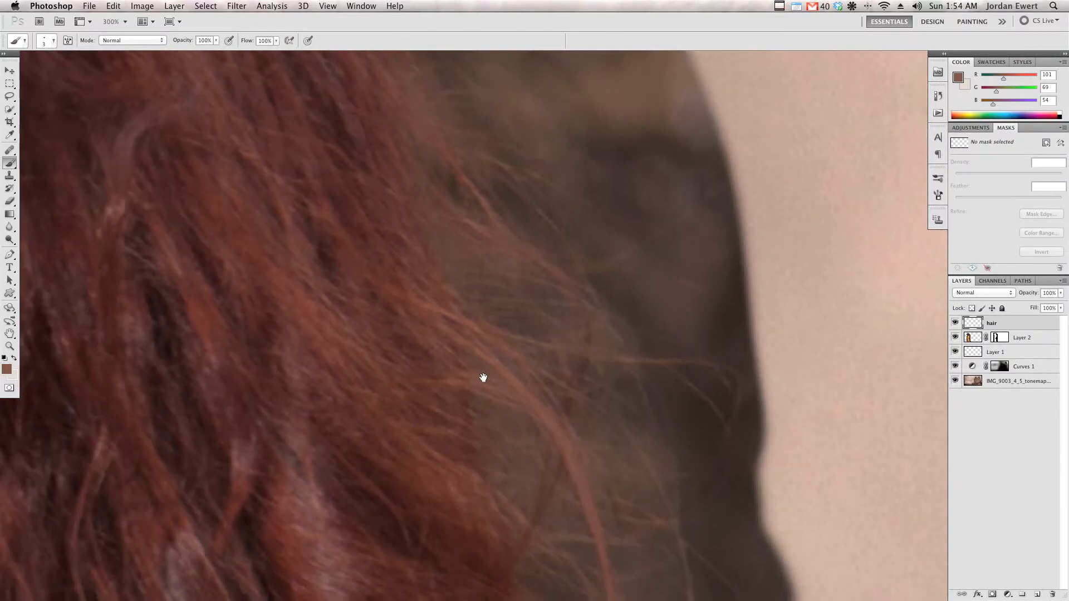
left_click(437, 264, "alt")
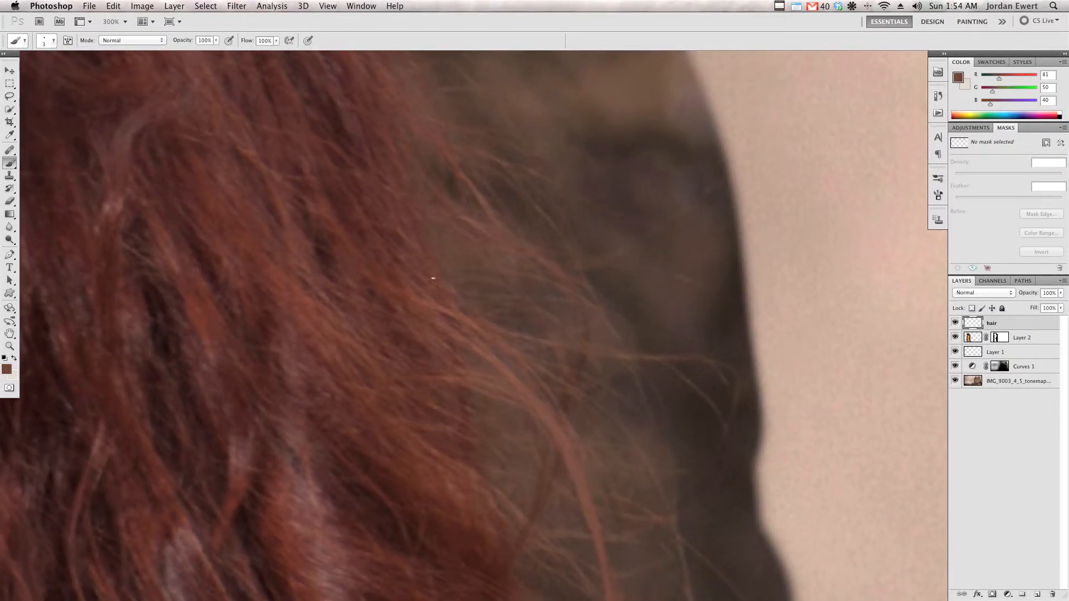
mouse_move(459, 382)
left_mouse_down()
mouse_move(427, 201)
mouse_move(368, 56)
mouse_move(473, 557)
left_mouse_up()
- Enlarge the brush to 6 px and paint sampled reddish-brown strands along the back of the crown on the hair layer
key("bracketright")
key("bracketright")
key("bracketright")
left_click(441, 258, "alt")
left_click_drag(379, 95, 463, 306)
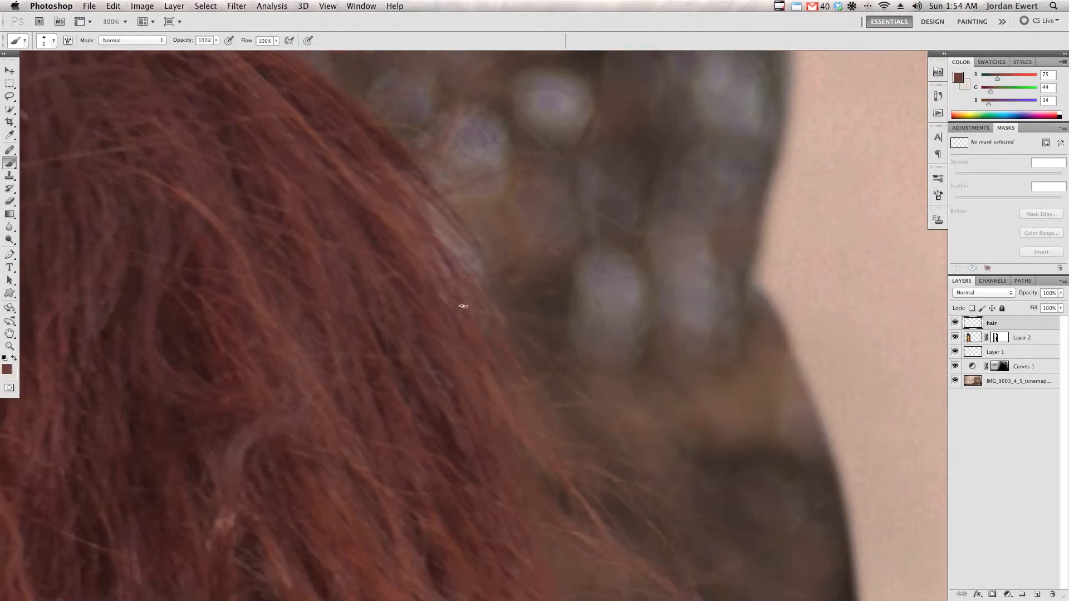
left_click_drag(362, 125, 424, 267)
left_click(503, 359, "alt")
left_click_drag(319, 170, 462, 312)
left_click_drag(289, 215, 436, 310)
- Paint short strands along the front edge of the crown, resampling the neighbouring muted brown hair colours
left_click_drag(293, 332, 684, 240)
left_click(691, 241, "alt")
left_click(543, 265, "alt")
left_click_drag(437, 309, 530, 219)
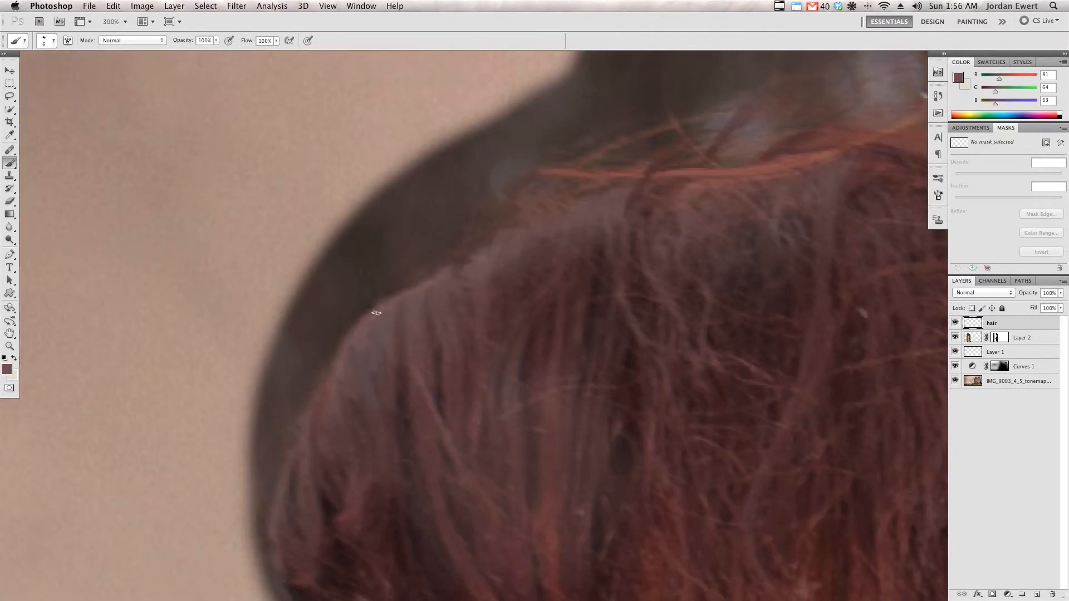
left_click_drag(375, 313, 410, 215)
left_click(353, 333, "alt")
left_click(351, 312, "alt")
left_click_drag(348, 448, 329, 386)
left_click_drag(332, 515, 334, 383)
left_click(362, 378, "alt")
left_click(377, 240, "alt")
left_click_drag(376, 230, 387, 280)
- Paint dark reddish-brown strands down the front side of the hair to the loose ends beside the yellow shirt
left_click_drag(490, 556, 384, 112)
left_click_drag(423, 473, 401, 284)
left_click(446, 449, "alt")
left_click_drag(453, 495, 448, 339)
left_click_drag(431, 142, 445, 233)
left_click(427, 182, "alt")
left_click_drag(423, 557, 412, 328)
left_click(411, 373, "alt")
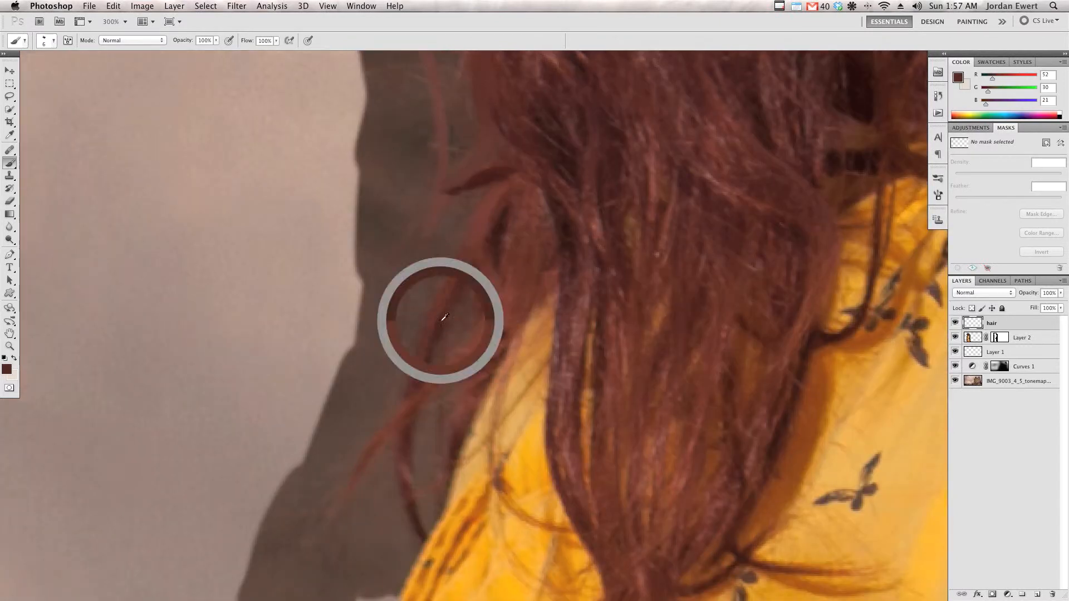
left_click_drag(414, 379, 437, 312)
left_click(436, 312, "alt")
left_click_drag(504, 265, 487, 310)
left_click(487, 310, "alt")
- Paint reddish-brown locks and tips along the lower back edge of the hair, resampling nearby colours between strokes
left_click_drag(581, 131, 140, 334)
left_click(560, 348, "alt")
left_click_drag(551, 328, 516, 328)
left_click_drag(448, 400, 456, 430)
left_click_drag(582, 269, 542, 406)
left_click(525, 329, "alt")
left_click(555, 367, "alt")
mouse_move(551, 165)
left_mouse_down()
mouse_move(623, 281)
mouse_move(649, 432)
left_mouse_up()
left_click(593, 356, "alt")
mouse_move(596, 417)
left_mouse_down()
mouse_move(555, 337)
mouse_move(578, 423)
left_mouse_up()
left_click_drag(626, 365, 574, 357)
left_click_drag(648, 406, 584, 391)
left_click(582, 412, "alt")
left_click(581, 354, "alt")
left_click_drag(614, 294, 603, 410)
left_click_drag(415, 173, 481, 379)
left_click(436, 351, "alt")
left_click_drag(553, 326, 478, 409)
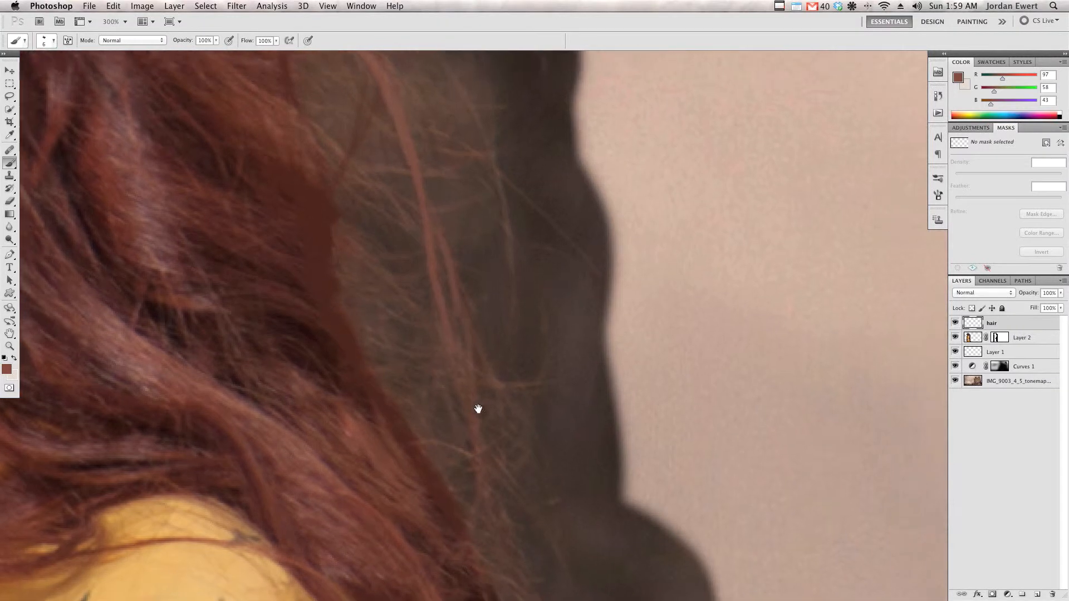
- Fill out the back edge of the hair above the shoulder and check the hair layer's strokes in isolation
left_click_drag(442, 325, 520, 403)
left_click_drag(445, 261, 515, 433)
left_click(553, 223)
left_click(955, 323, "alt")
left_click(955, 323, "alt")
- Paint sampled brown strands up the middle of the back edge of the hair and recheck the hair layer in isolation
left_click(498, 255, "alt")
left_click_drag(453, 222, 536, 322)
left_click(486, 247, "alt")
left_click(536, 286, "alt")
left_click_drag(527, 406, 551, 351)
left_click(536, 367, "alt")
left_click(557, 421, "alt")
left_click(558, 422, "alt")
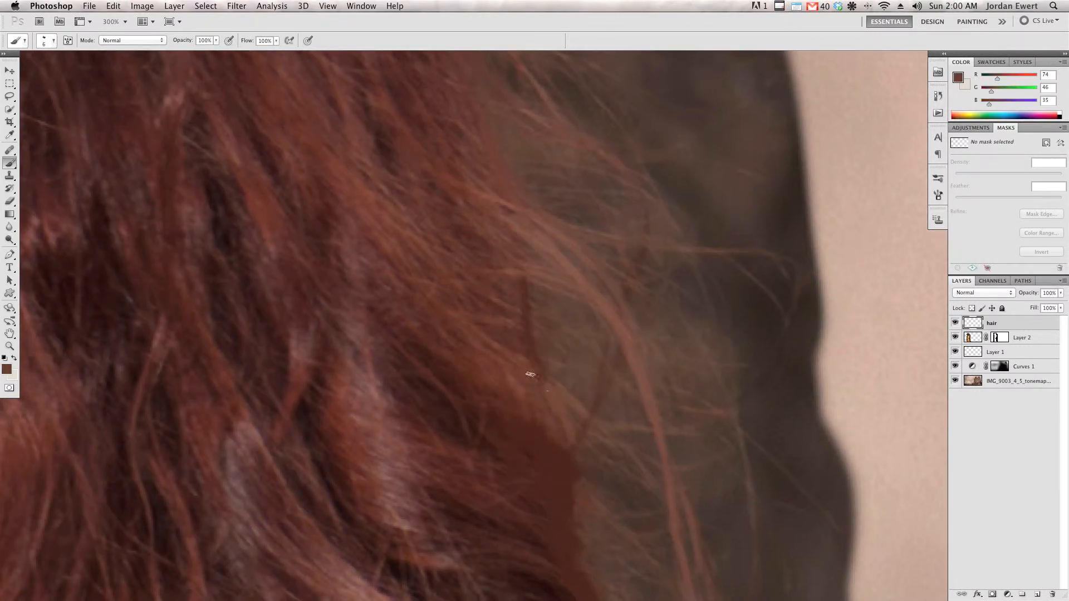
left_click_drag(523, 362, 493, 452)
left_click(562, 368, "alt")
left_click(955, 323, "alt")
left_click(955, 323, "alt")
left_click_drag(753, 356, 733, 311)
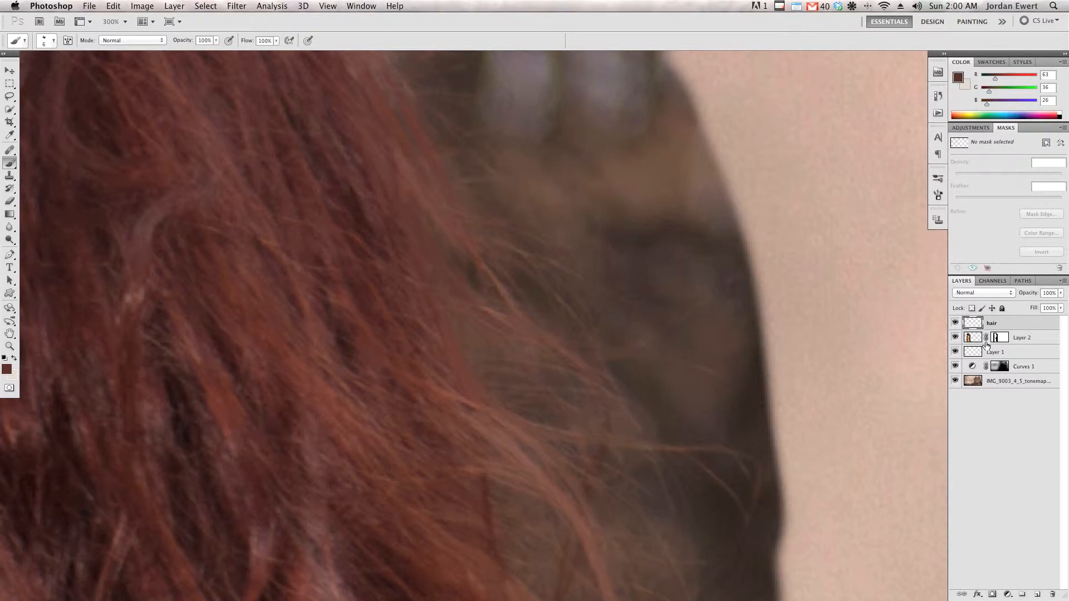
- Enlarge the brush to 90 px and paint black on Layer 2's mask to hide the leftover background behind the hair
left_click(996, 338)
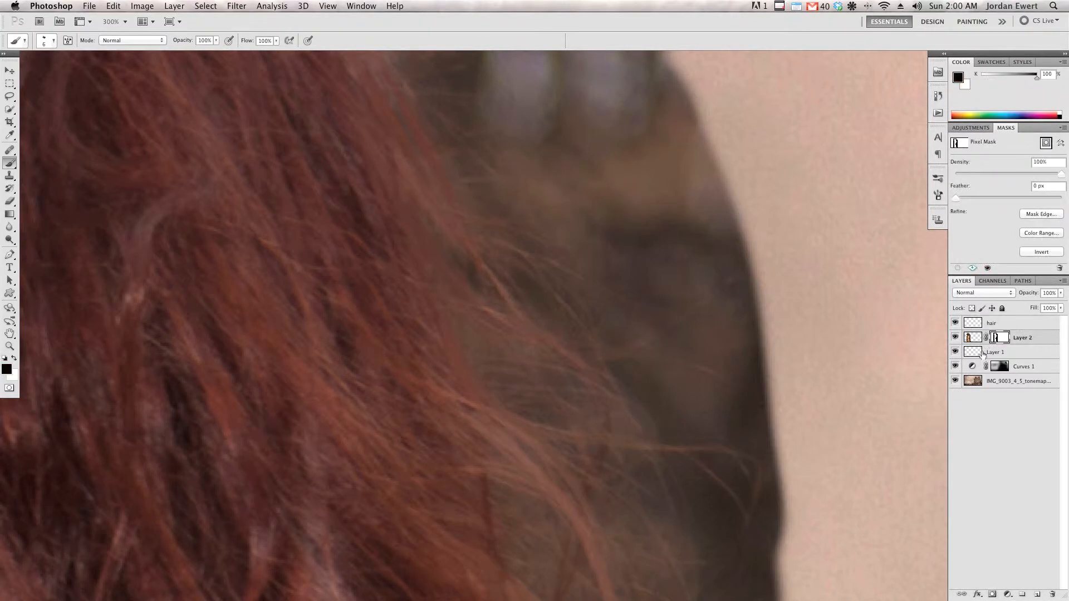
mouse_move(659, 358)
left_mouse_down("ctrl+alt")
mouse_move(719, 360)
mouse_move(712, 311)
mouse_move(625, 234)
mouse_move(582, 234)
mouse_move(575, 405)
mouse_move(455, 281)
mouse_move(454, 239)
mouse_move(535, 454)
mouse_move(581, 525)
mouse_move(589, 485)
left_mouse_up("ctrl+alt")
key("space")
mouse_move(578, 327)
left_mouse_down()
mouse_move(573, 249)
mouse_move(539, 163)
left_mouse_up()
mouse_move(558, 300)
left_mouse_down()
mouse_move(556, 396)
mouse_move(532, 392)
mouse_move(574, 460)
mouse_move(644, 179)
mouse_move(871, 162)
left_mouse_up()
left_click(938, 195)
left_click(537, 100)
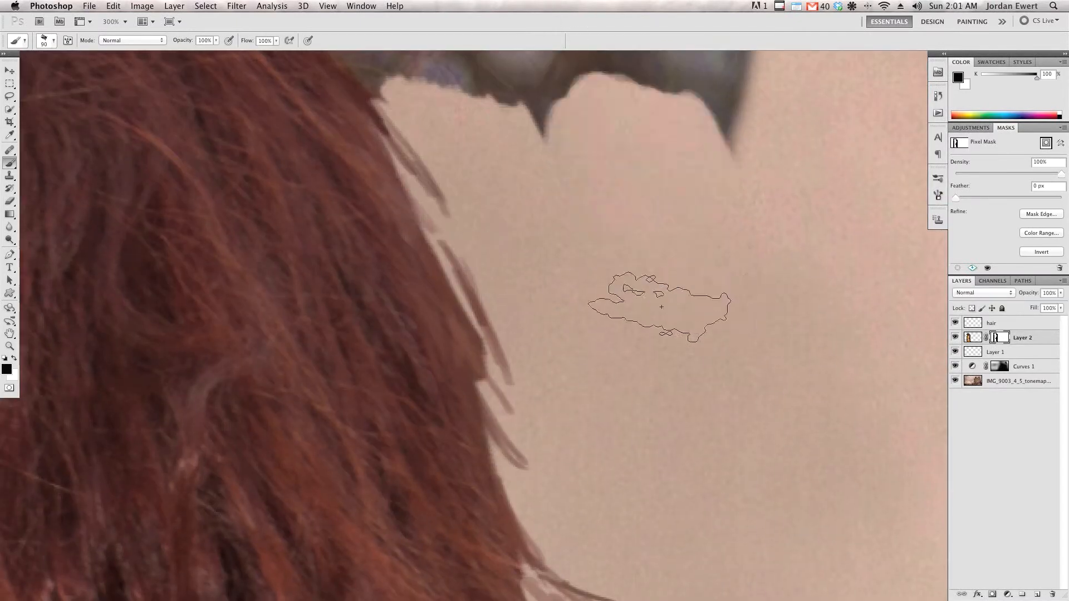
key("space")
left_click_drag(661, 307, 689, 418)
left_click_drag(543, 250, 440, 83)
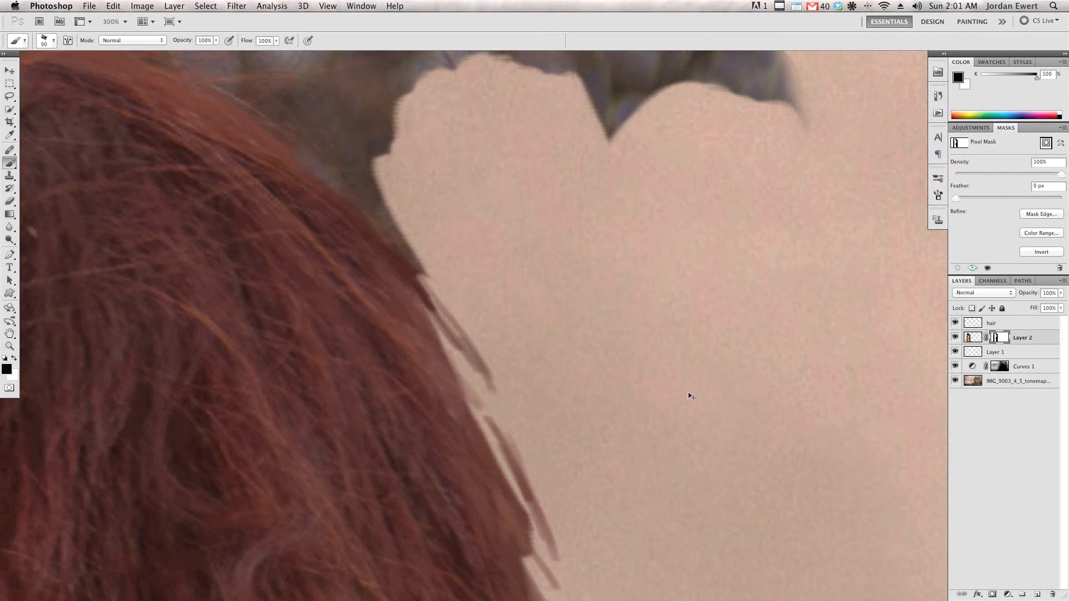
- Mask out the remaining dark background fringe around the rest of the woman's hair on Layer 2's mask
key("super+minus")
key("super+minus")
key("super+minus")
key("super+minus")
key("]")
left_click_drag(510, 277, 338, 346)
left_click_drag(465, 241, 398, 270)
key("space")
mouse_move(381, 276)
left_mouse_down()
mouse_move(462, 139)
mouse_move(463, 72)
left_mouse_up()
left_click_drag(467, 257, 465, 362)
left_click_drag(467, 312, 417, 264)
left_click_drag(632, 251, 624, 346)
mouse_move(617, 198)
left_mouse_down()
mouse_move(648, 297)
mouse_move(584, 227)
mouse_move(626, 298)
left_mouse_up()
- Disable Layer 2's mask to reveal the original portrait background and reduce the brush to 50 px
key("x")
key("x")
key("super+plus")
key("super+plus")
key("super+plus")
key("super+plus")
key("super+minus")
key("[")
key("[")
key("[")
key("[")
key("[")
key("[")
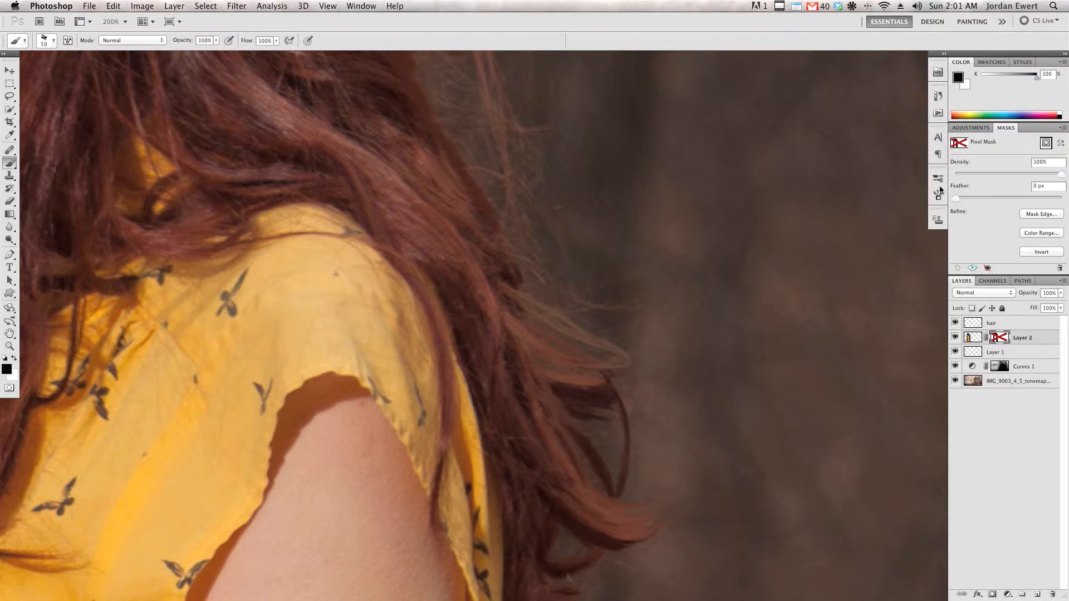
- Turn off Shape Dynamics and turn on Transfer in the brush settings
left_click(939, 192)
left_click(751, 215)
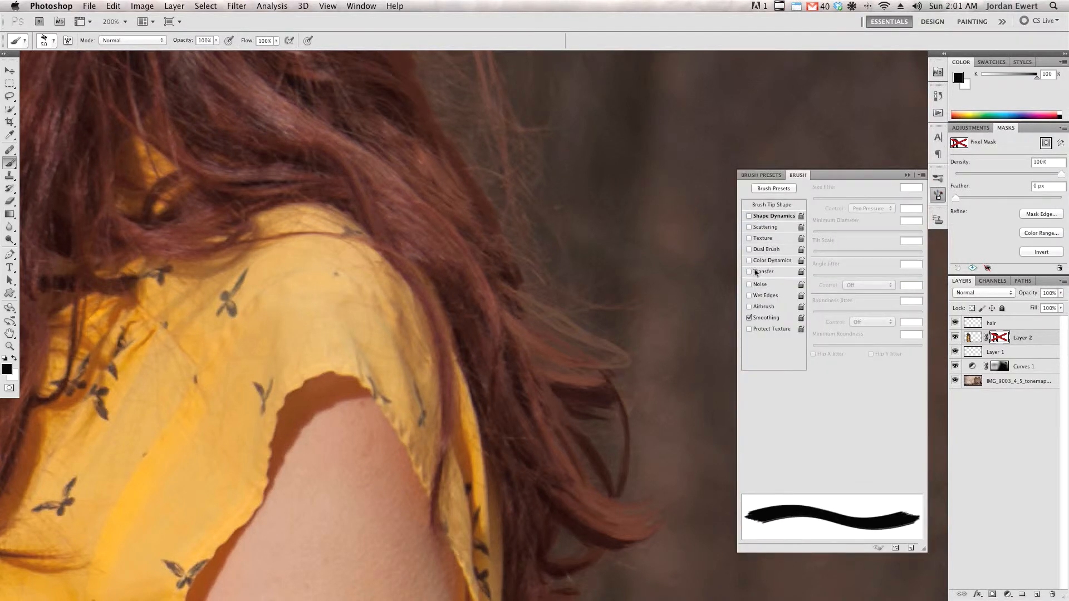
left_click(757, 271)
left_click(798, 178)
- Reduce the brush to 4 px and paint dark brown strands over the lowest hair tips on the hair layer
left_click_drag(583, 334, 568, 336)
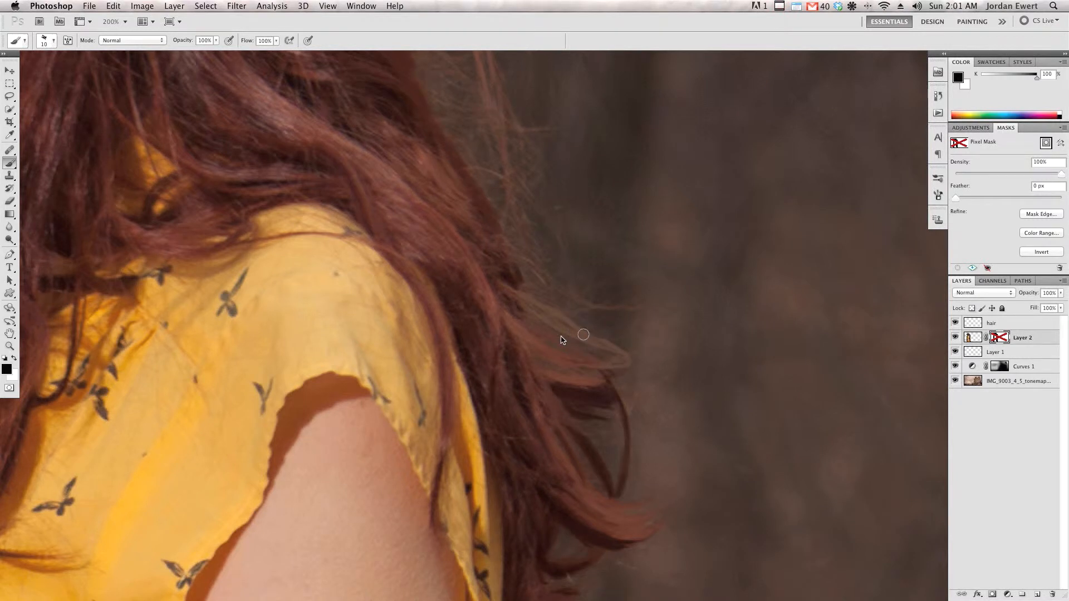
key("super+equal")
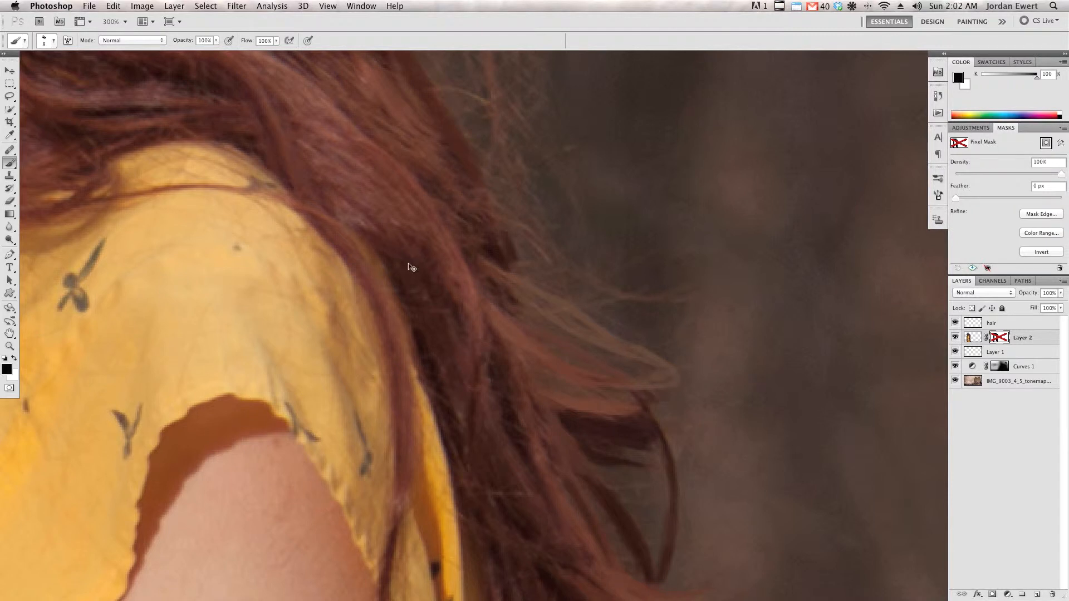
key("super+equal")
left_click_drag(548, 246, 503, 139)
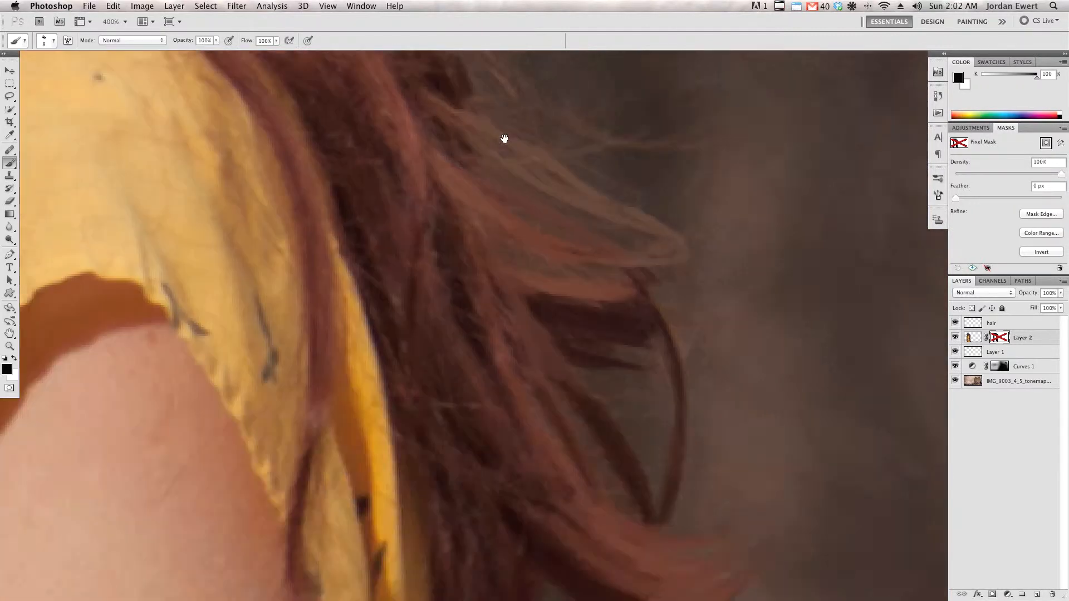
mouse_move(541, 279)
left_mouse_down()
mouse_move(534, 358)
mouse_move(554, 368)
left_mouse_up()
key("alt+bracketright")
key("bracketright")
key("bracketright")
key("bracketright")
left_click_drag(611, 344, 601, 382)
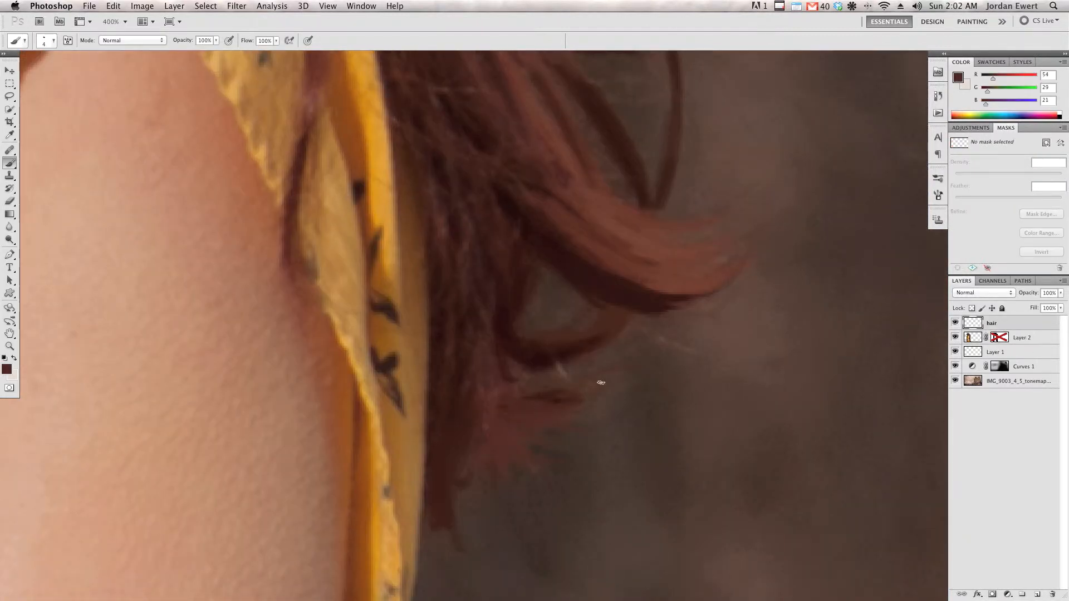
- Lower the brush opacity to 60% and paint golden highlights sampled from the shirt and dark strands into the lowest tips
left_click(550, 353, "alt")
left_click(393, 267, "alt")
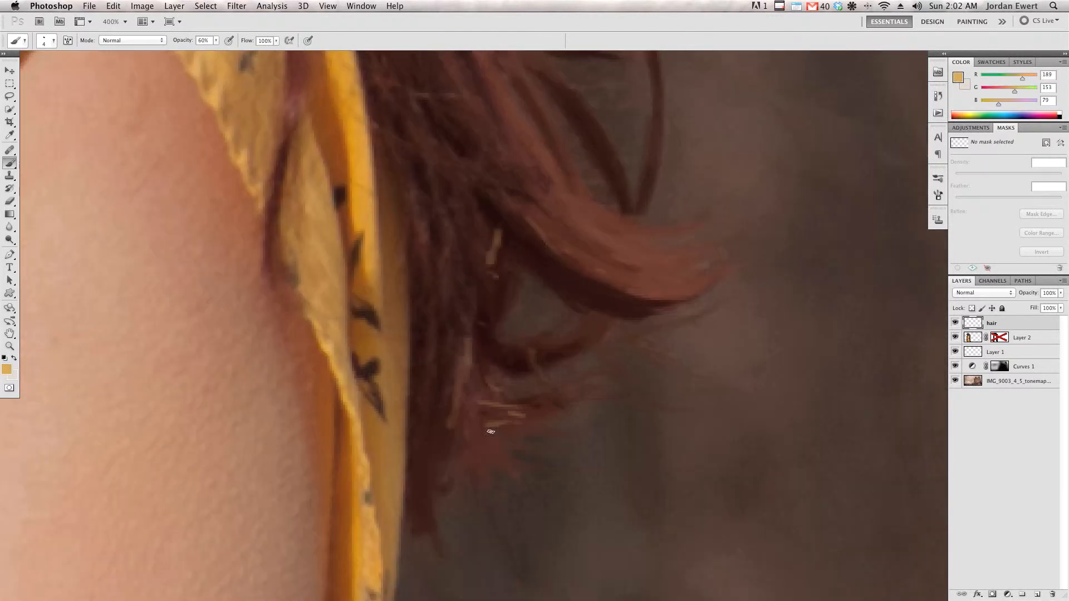
left_click(489, 429, "alt")
left_click_drag(489, 424, 515, 477)
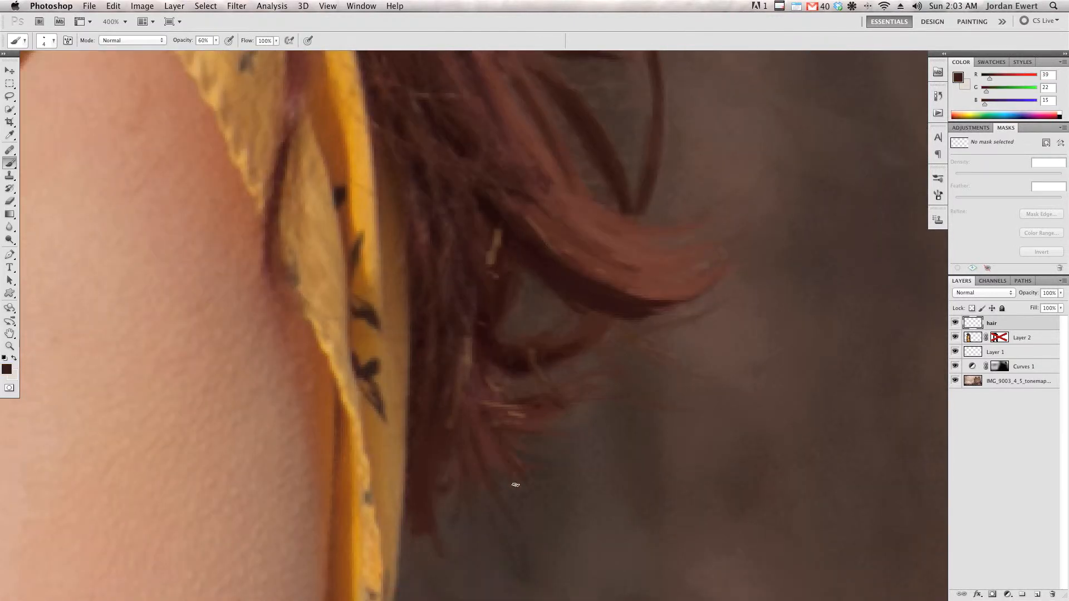
- Paint sampled reddish-brown and dark strands over the curled lock and the loops above it
left_click(517, 356, "alt")
left_click_drag(517, 353, 548, 401)
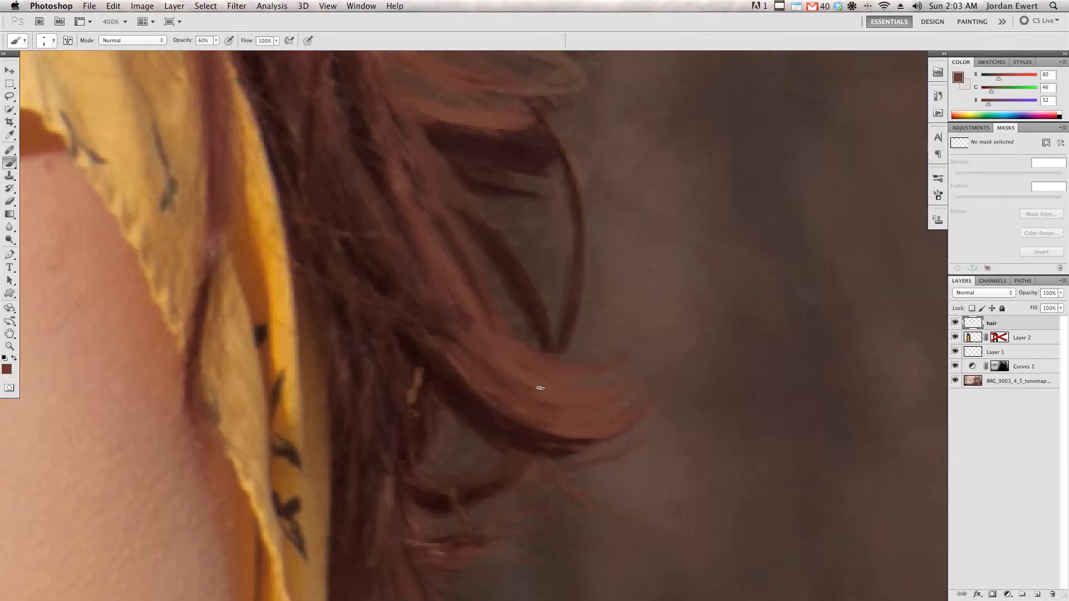
left_click_drag(540, 382, 585, 389)
left_click(497, 352, "alt")
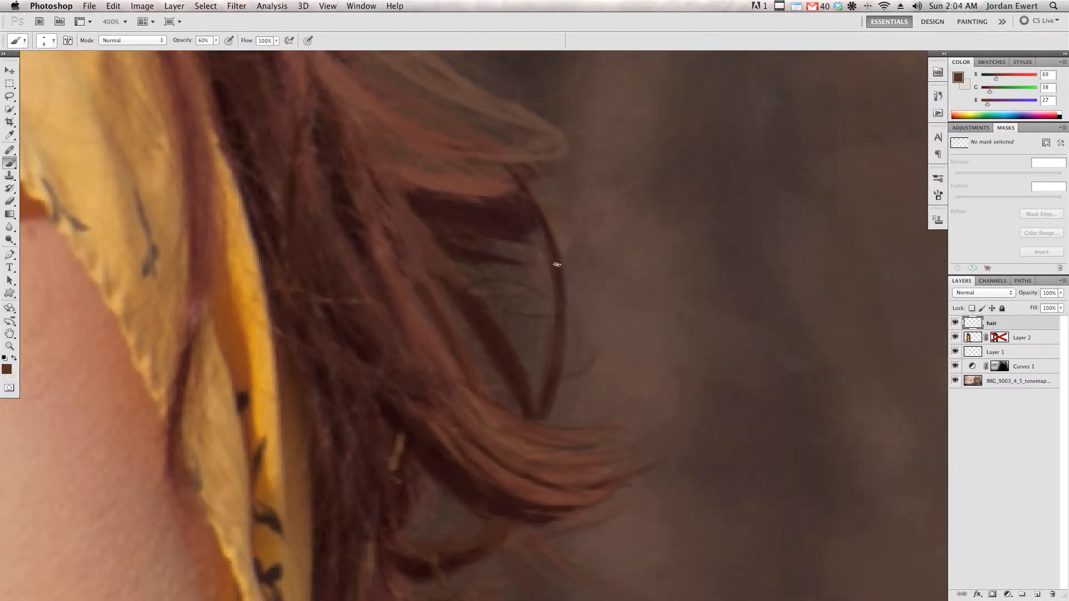
left_click(556, 267, "alt")
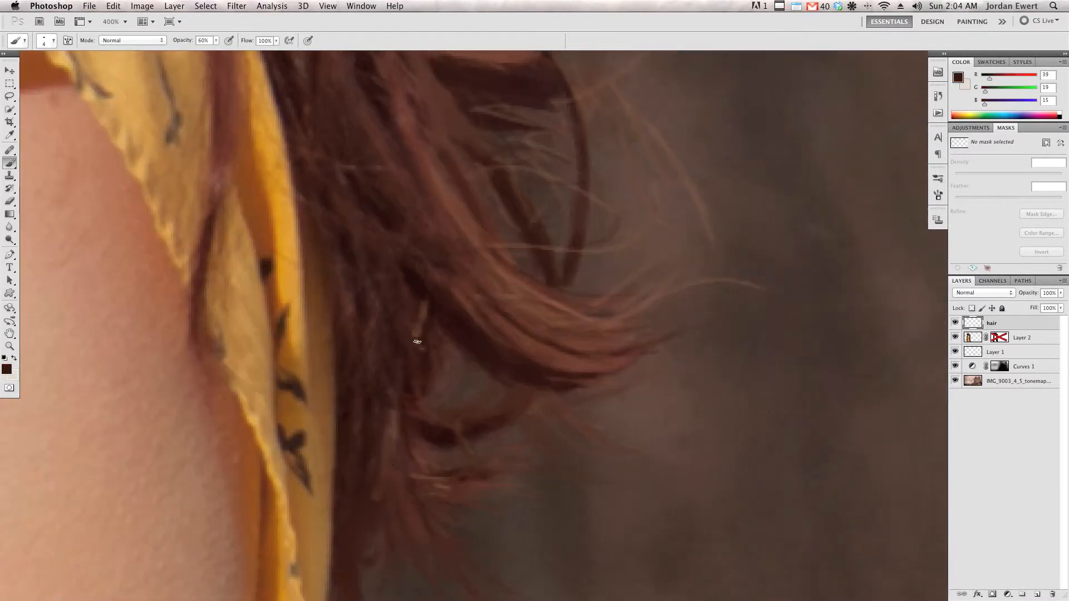
- Add light golden-brown flyaway strands around the curled lock and up beside the shoulder
scroll(417, 342, "up", 4)
left_click(595, 331, "alt")
scroll(429, 267, "up", 7)
left_click(460, 322, "alt")
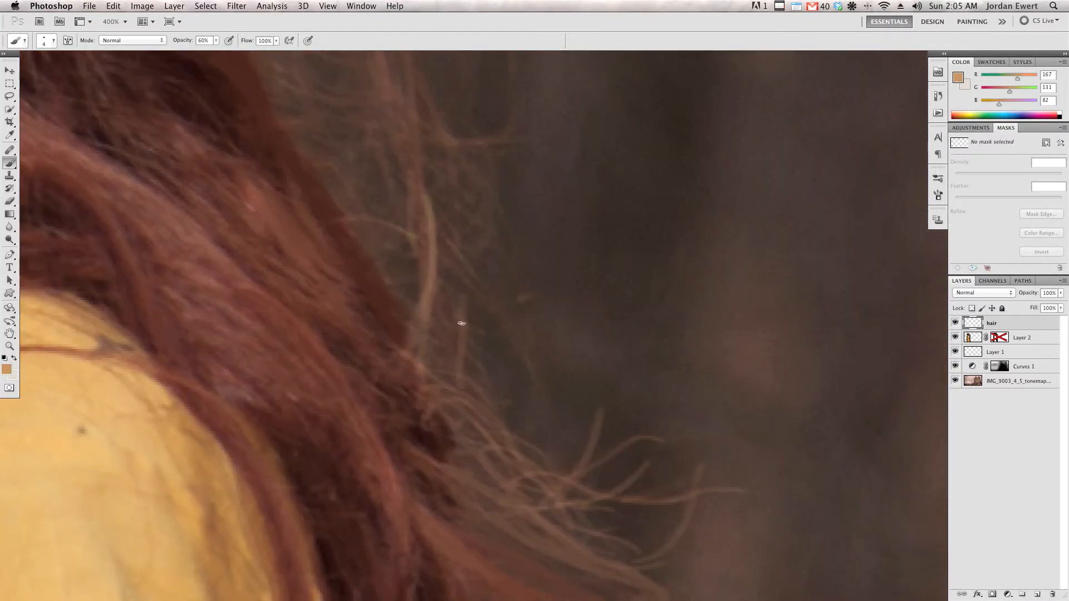
- Paint brown flyaways off the back edge above the shoulder and check them with Layer 2's mask switched on briefly
scroll(460, 323, "down", 5)
left_click(377, 382, "alt")
scroll(377, 381, "up", 5)
left_click(999, 338, "shift")
left_click(999, 337, "shift")
scroll(427, 226, "up", 7)
scroll(481, 386, "down", 2)
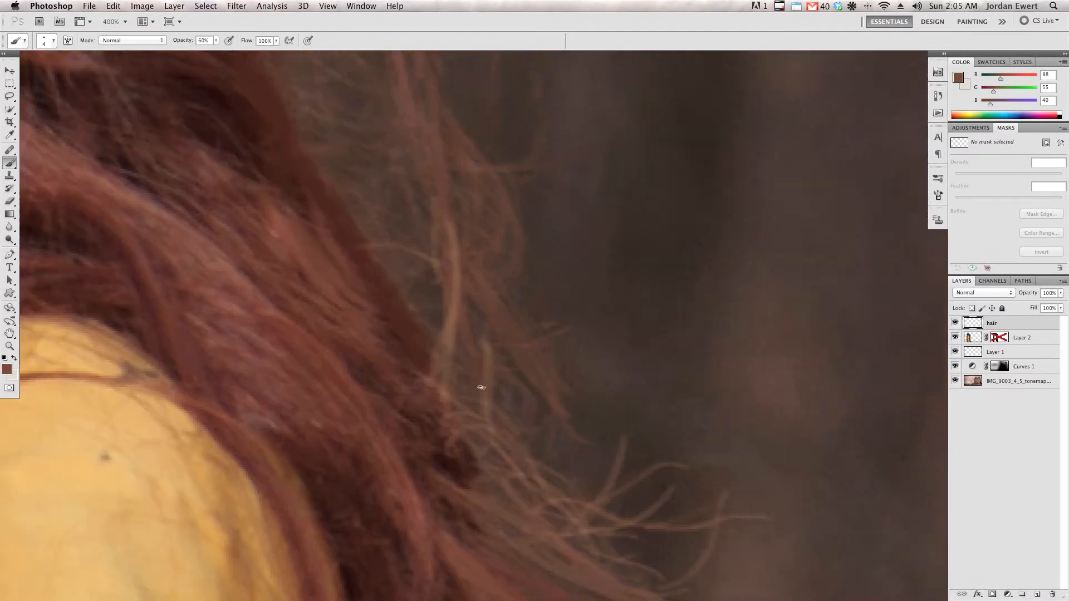
- Paint fine strands over the solid patches along the middle of the back edge, resampling the surrounding browns
scroll(481, 387, "up", 6)
left_click(337, 248, "alt")
left_click(394, 355, "alt")
scroll(394, 356, "down", 3)
scroll(503, 410, "up", 3)
left_click(503, 410, "alt")
scroll(503, 410, "up", 5)
left_click(355, 351, "alt")
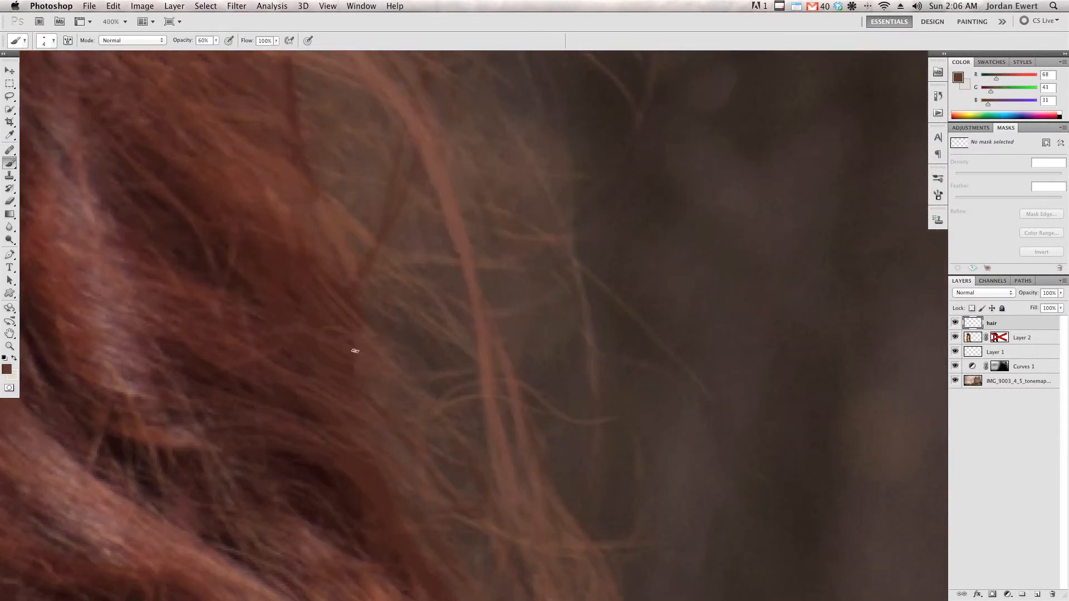
- Paint reddish and golden flyaway strands along the upper back edge of the hair, undoing one misplaced stroke
scroll(355, 351, "up", 2)
left_click(438, 265, "alt")
left_click_drag(538, 152, 494, 292)
key("super+z")
left_click(494, 291, "alt")
mouse_move(338, 360)
left_mouse_down()
mouse_move(460, 432)
mouse_move(404, 254)
left_mouse_up()
left_click(404, 254, "alt")
left_click(381, 107, "alt")
mouse_move(381, 106)
left_mouse_down()
mouse_move(405, 271)
mouse_move(493, 384)
mouse_move(473, 225)
left_mouse_up()
left_click(611, 356, "alt")
left_click_drag(467, 386, 441, 408)
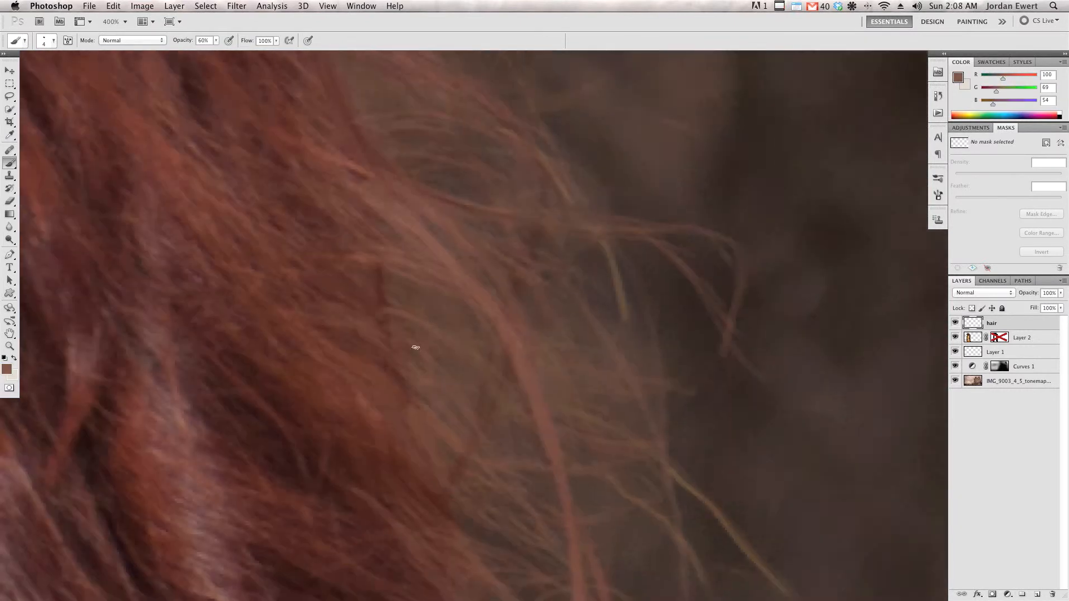
- Paint brown strands along the middle of the hair's back edge, resampling colours from the surrounding hair
left_click_drag(558, 184, 558, 382)
left_click(558, 382, "alt")
left_click(445, 189, "alt")
left_click_drag(445, 190, 405, 454)
- Show the Navigator, dock it above the Color controls and collapse the floating Info panel
left_click(360, 6)
left_click(379, 228)
left_click_drag(830, 135, 979, 60)
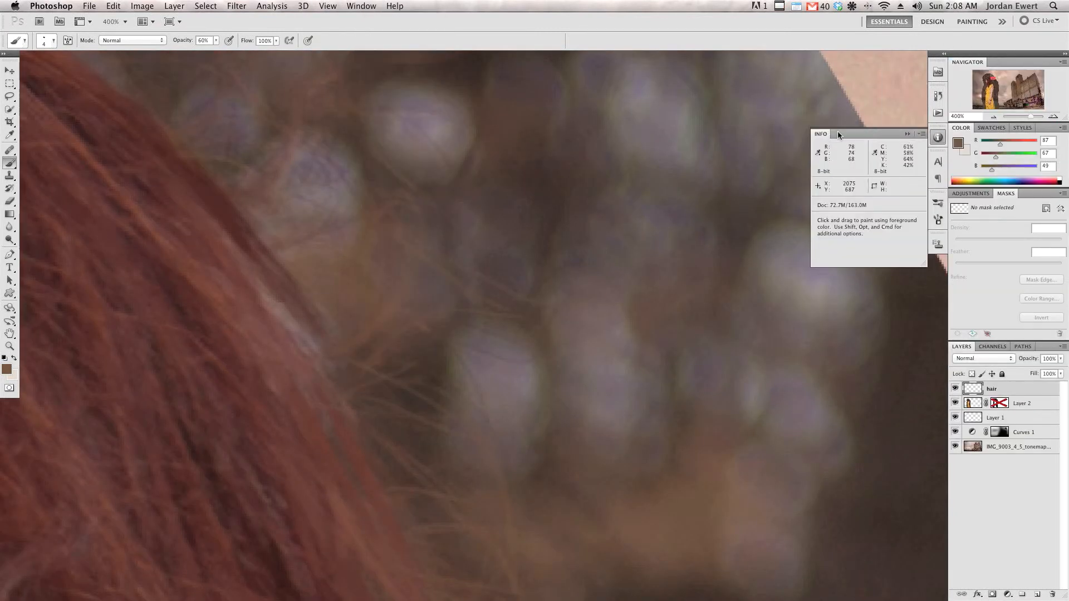
left_click(780, 125)
- Paint fine brown flyaway strands off the upper back edge of the hair, sampling nearby hair tones
left_click_drag(301, 200, 474, 191)
left_click_drag(552, 391, 463, 308)
left_click(463, 308, "alt")
left_click_drag(606, 505, 546, 362)
left_click(546, 362, "alt")
left_click_drag(388, 112, 656, 518)
left_click_drag(345, 456, 640, 111)
left_click_drag(304, 456, 518, 401)
- Add reddish-brown flyaways where the back of the hair curves up to the crown, resampling colours between strokes
left_click(323, 243, "alt")
left_click(363, 202, "alt")
left_click(518, 400, "alt")
left_click_drag(364, 299, 530, 329)
left_click(531, 328, "alt")
left_click_drag(267, 388, 443, 332)
left_click_drag(599, 293, 660, 226)
left_click_drag(744, 405, 691, 295)
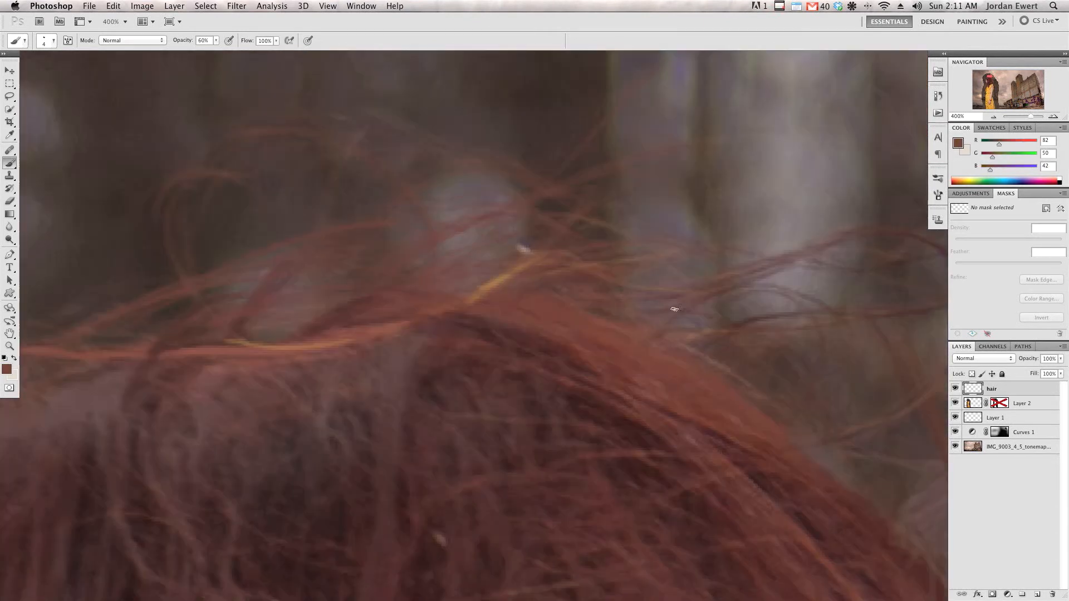
- Paint dark reddish-brown looping strands over the flyaways on top of the head
left_click(586, 364, "alt")
left_click_drag(715, 386, 553, 295)
left_click_drag(549, 213, 549, 282)
left_click_drag(167, 245, 541, 307)
left_click_drag(396, 310, 518, 391)
left_click_drag(462, 349, 594, 165)
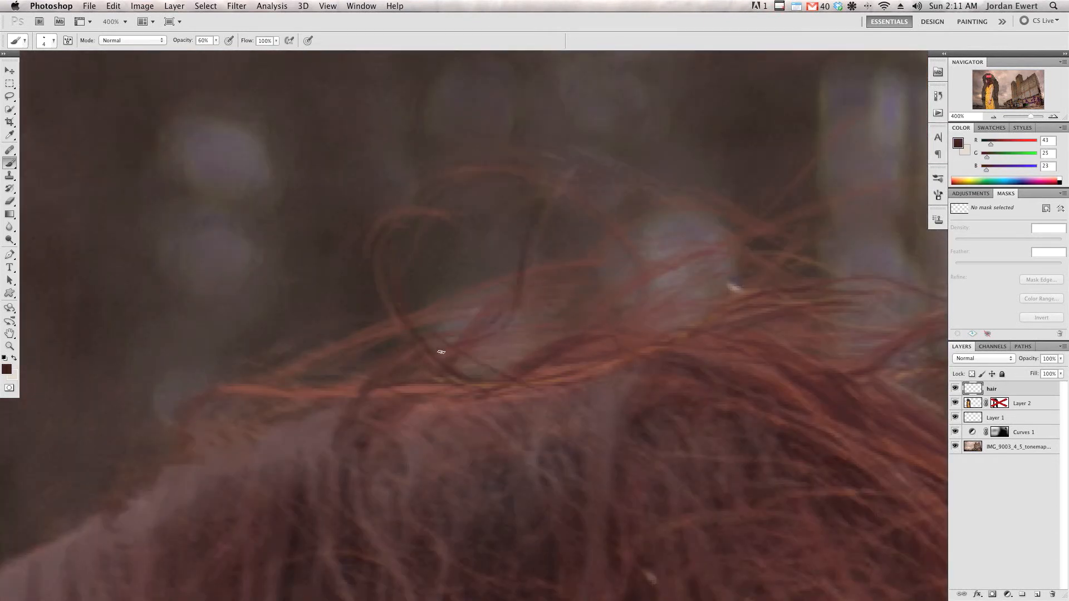
left_click(594, 165, "alt")
- Paint fine strands along the front of the head from the crown down to the fringe
left_click_drag(142, 563, 370, 409)
left_click_drag(216, 568, 406, 401)
left_click_drag(537, 195, 501, 241)
left_click_drag(356, 556, 622, 284)
left_click(623, 456, "alt")
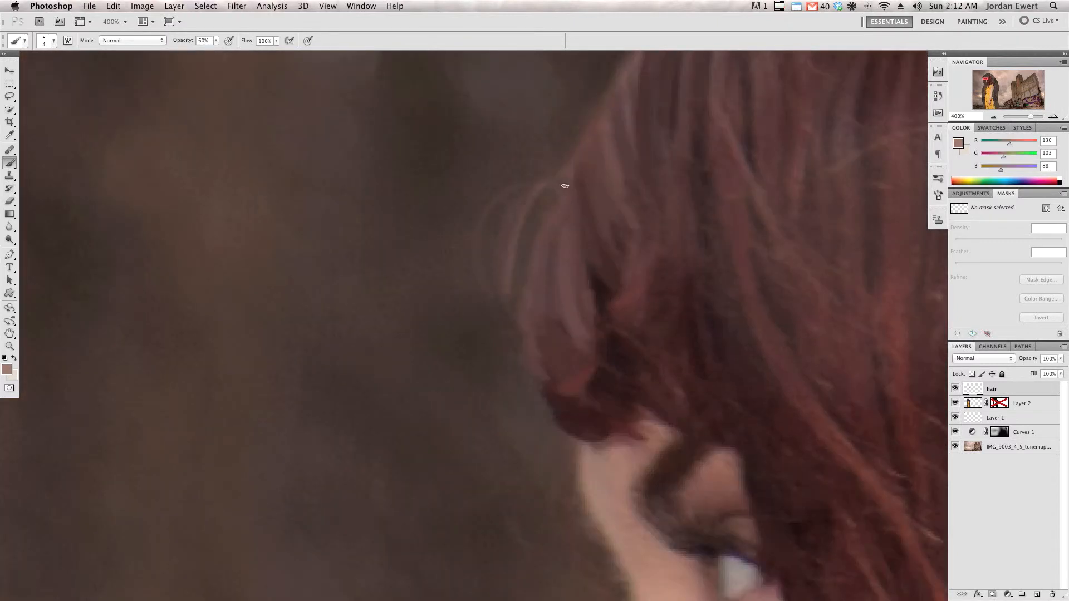
- Trace light brown strands around the curled fringe and down the front of the face, resampling hair colours
left_click_drag(807, 167, 534, 489)
left_click_drag(835, 139, 627, 212)
left_click_drag(807, 445, 568, 355)
left_click(429, 273, "alt")
mouse_move(234, 528)
left_mouse_down()
mouse_move(429, 272)
mouse_move(300, 331)
left_mouse_up()
left_click(429, 272, "alt")
left_click(289, 319, "alt")
- Paint the loose wisps hanging below the chin with sampled light and dark browns
left_click_drag(489, 515, 482, 275)
left_click_drag(423, 111, 398, 367)
left_click(401, 212, "alt")
left_click_drag(381, 212, 415, 343)
left_click(415, 343, "alt")
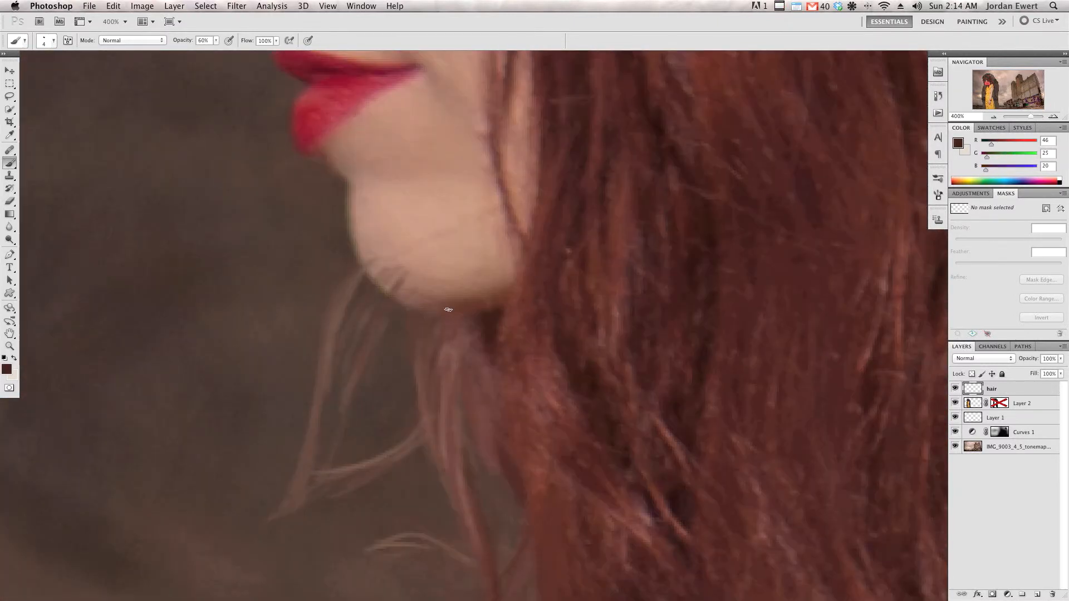
- Paint reddish-brown strands over the front locks hanging beside the yellow dress
left_click_drag(416, 556, 445, 111)
left_click_drag(496, 579, 515, 306)
left_click(515, 390, "alt")
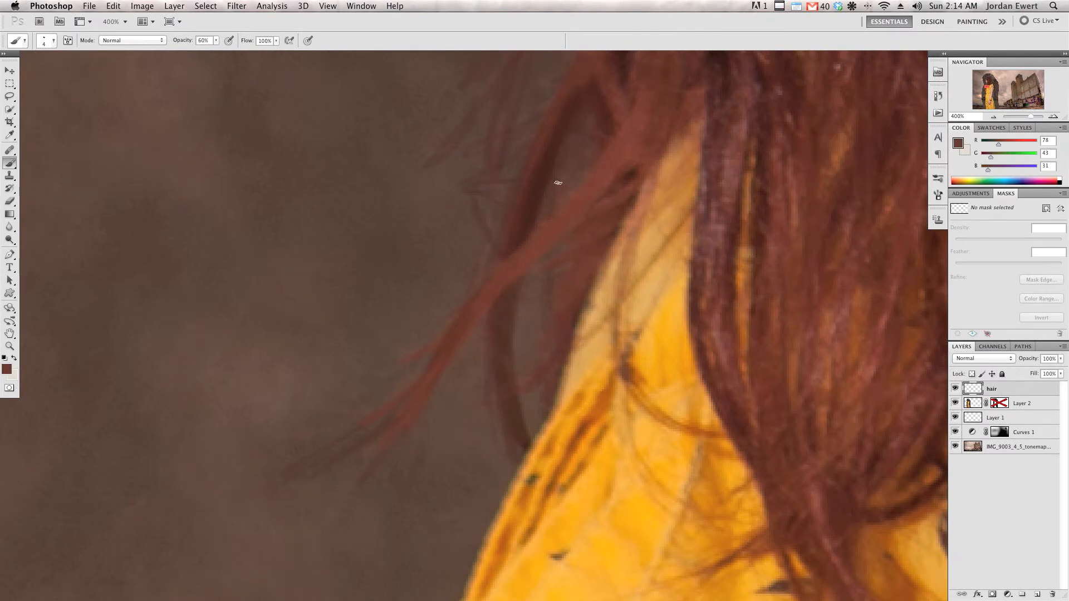
left_click_drag(537, 265, 482, 326)
- Switch Layer 2's mask back on, check the painted hair against the sky and save the document
key("super+minus")
key("super+minus")
key("super+minus")
key("super+minus")
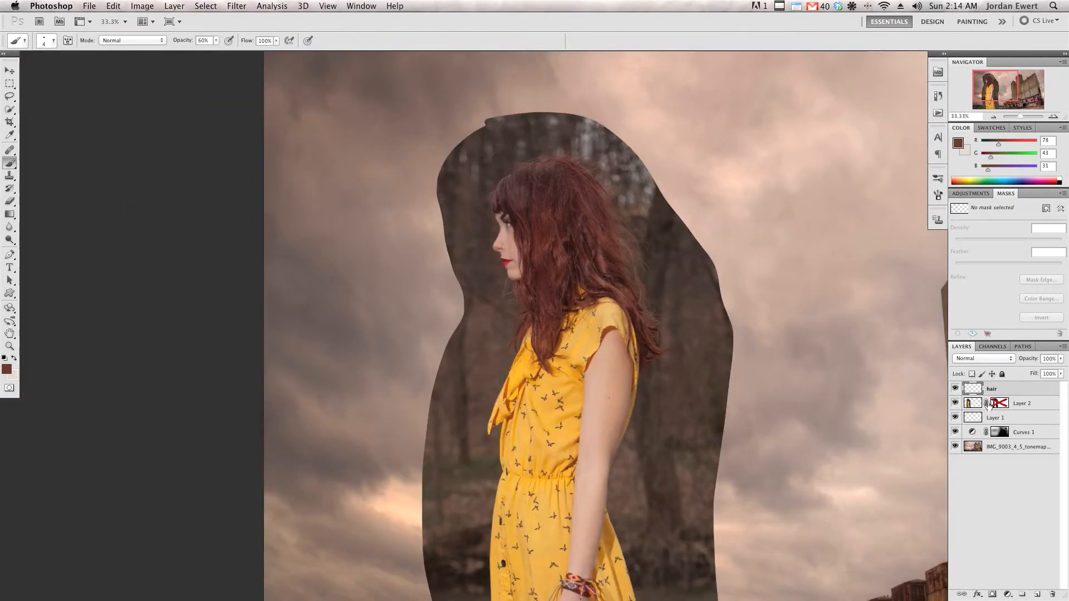
left_click(999, 403, "shift")
left_click_drag(755, 301, 635, 281)
key("super+plus")
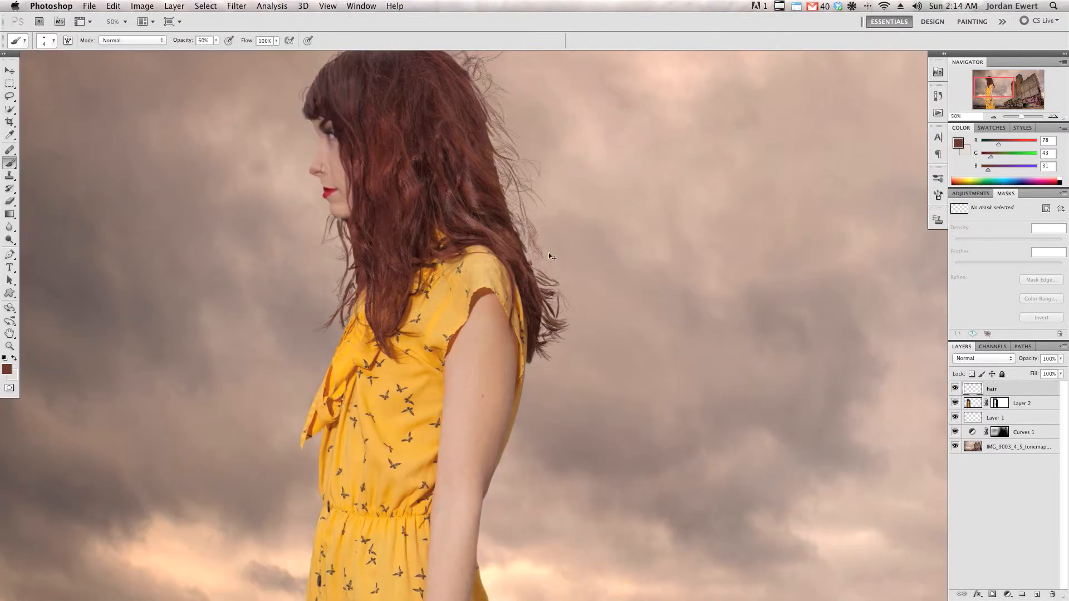
key("super+plus")
left_click_drag(542, 232, 566, 337)
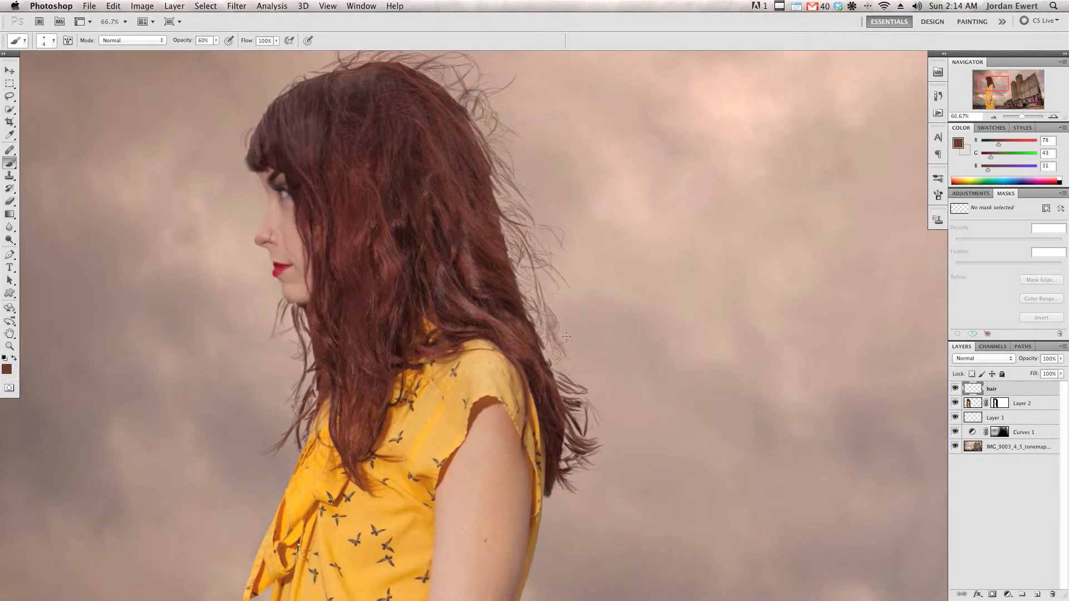
key("super+s")
- Compare the back edge of the hair up close with Layer 2's mask switched off and on
key("super+plus")
key("super+plus")
left_click_drag(562, 116, 568, 336)
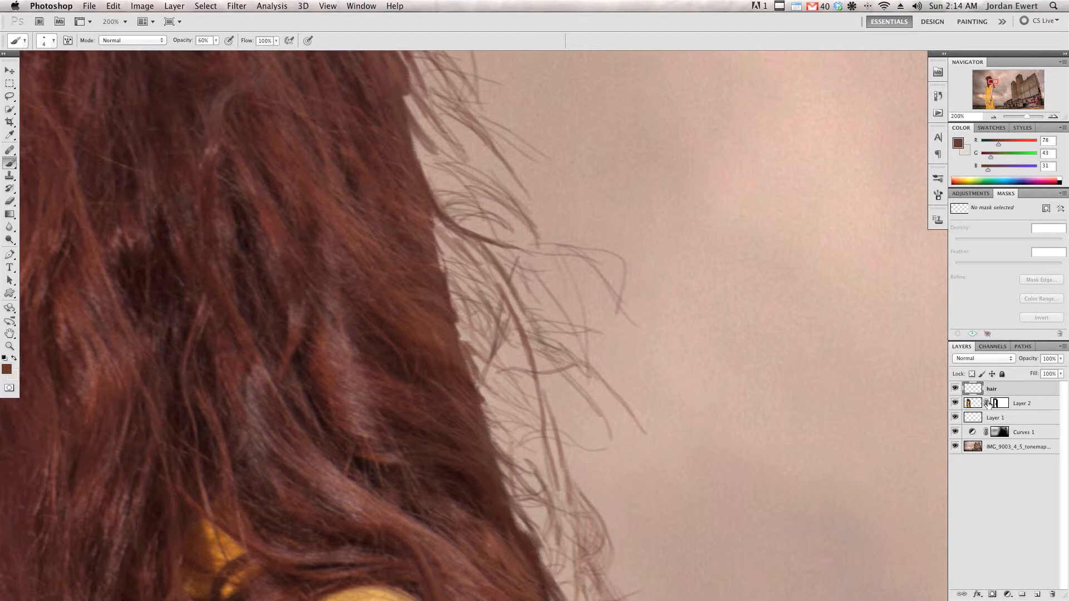
left_click(999, 403, "shift")
left_click(999, 404, "shift")
left_click(999, 404, "shift")
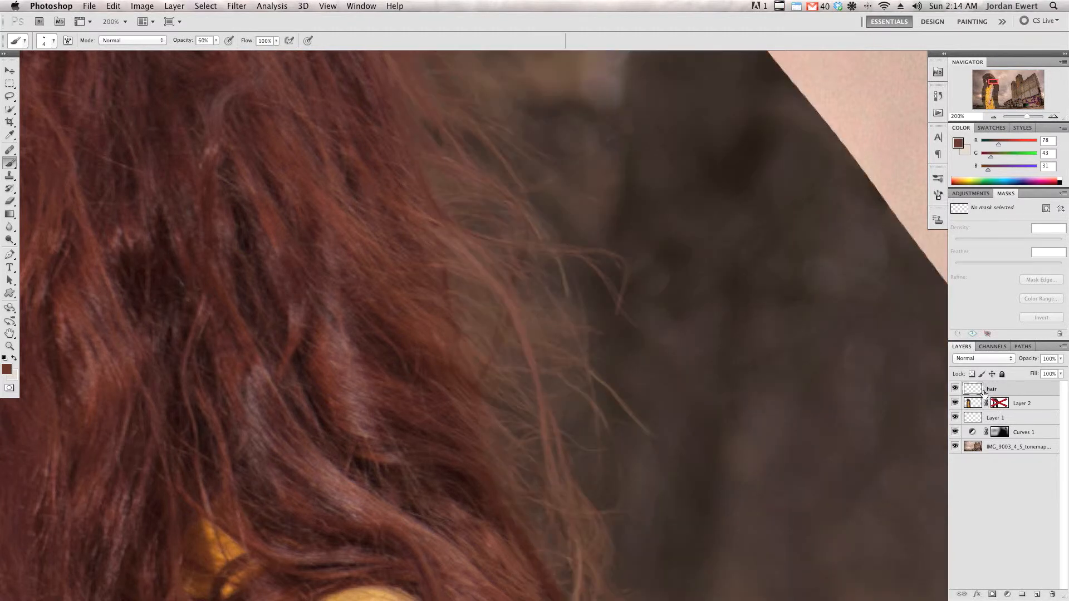
key("super+plus")
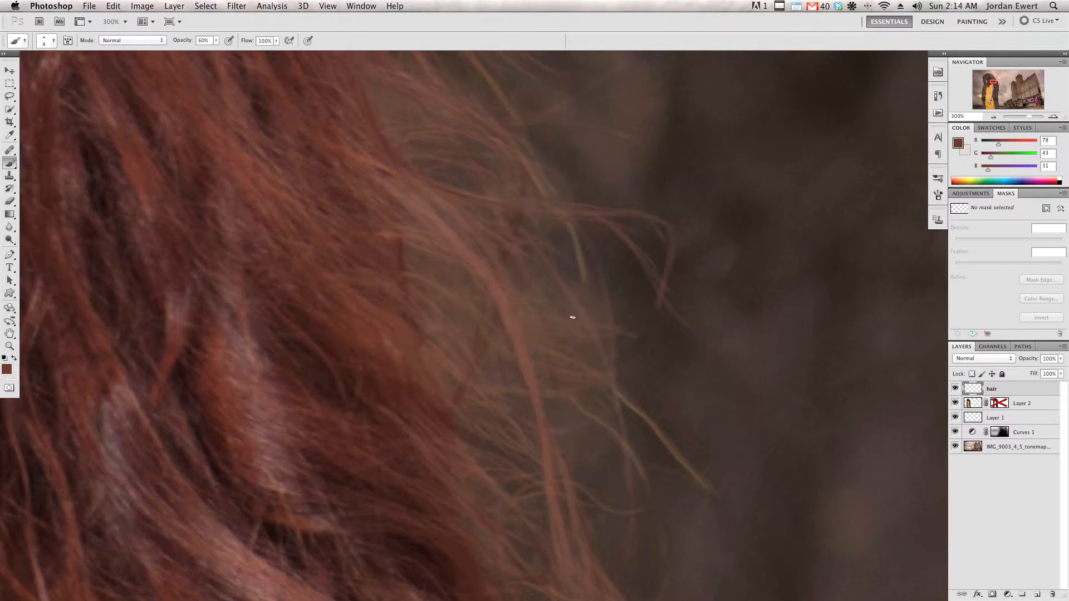
key("super+minus")
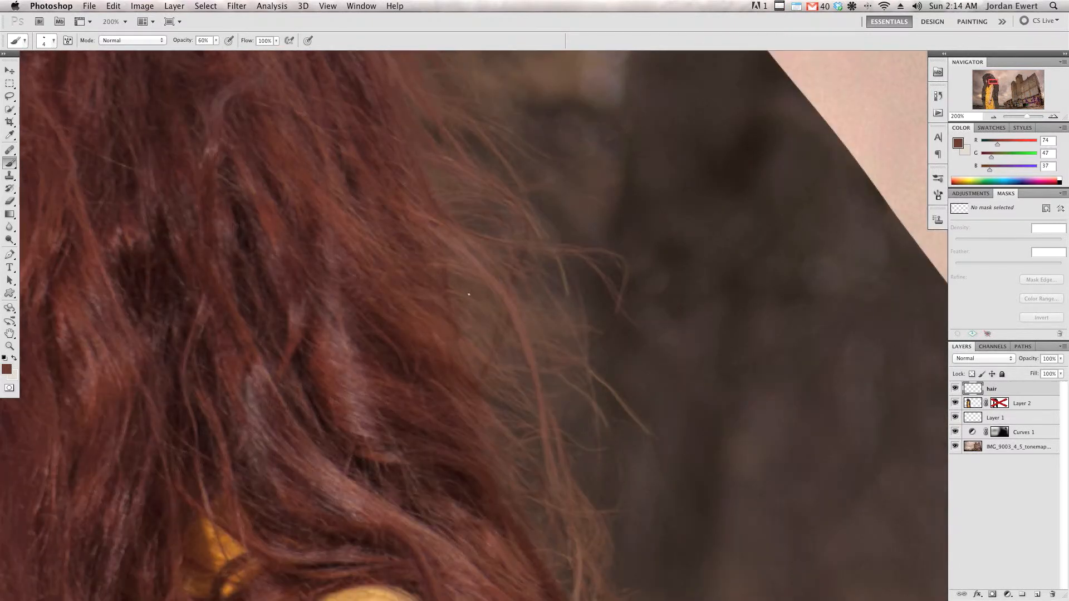
left_click(995, 404, "shift")
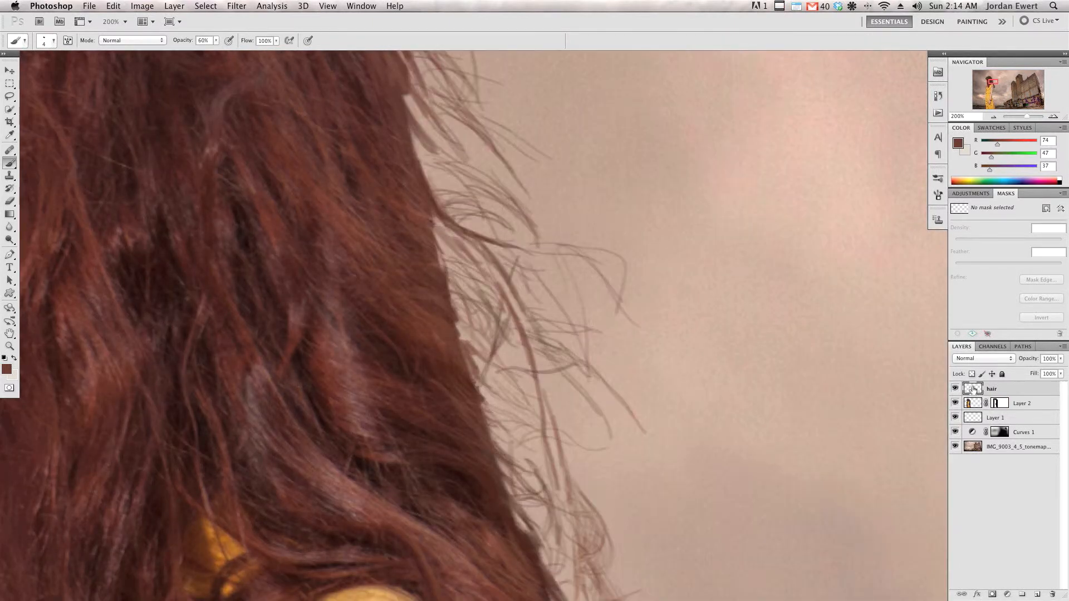
- Blend the hard cutout edge at mid-back with sampled brown strokes and check it with Layer 2's mask switched off briefly
left_click(426, 233, "alt")
mouse_move(433, 232)
left_mouse_down()
mouse_move(456, 273)
mouse_move(455, 296)
left_mouse_up()
mouse_move(439, 255)
left_mouse_down()
mouse_move(464, 338)
mouse_move(485, 350)
mouse_move(521, 432)
left_mouse_up()
key("bracketleft")
key("bracketleft")
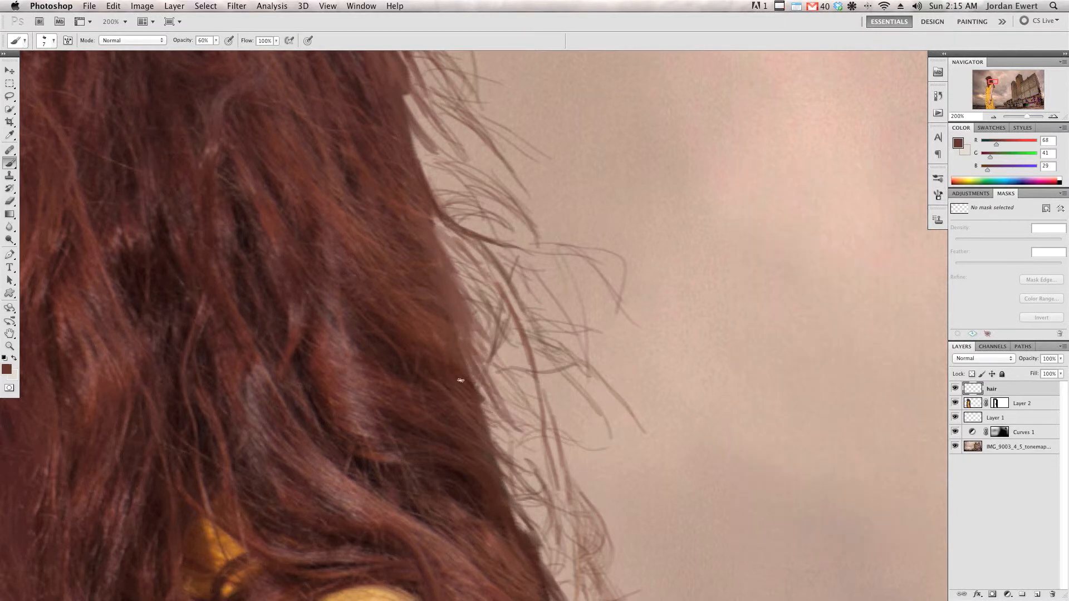
left_click(473, 379, "alt")
left_click_drag(474, 379, 512, 477)
left_click(997, 405, "shift")
left_click(997, 406, "shift")
- Paint short overlapping brown strands down the back edge to fill the gaps between the hair and its flyaways
left_click_drag(523, 529, 496, 446)
left_click_drag(467, 334, 515, 479)
left_click_drag(451, 292, 526, 510)
left_click_drag(484, 432, 522, 495)
left_click(459, 404, "alt")
left_click_drag(460, 404, 513, 479)
mouse_move(437, 334)
left_mouse_down()
mouse_move(497, 462)
mouse_move(378, 162)
left_mouse_up()
mouse_move(424, 186)
left_mouse_down()
mouse_move(489, 351)
mouse_move(493, 446)
left_mouse_up()
left_click_drag(459, 375, 498, 448)
mouse_move(445, 348)
left_mouse_down()
mouse_move(485, 448)
mouse_move(464, 423)
left_mouse_up()
- Resample browns from the hair, enlarge the brush and paint thicker strands over the remaining jagged back edge
left_click(388, 291, "alt")
left_click_drag(390, 315, 430, 374)
mouse_move(477, 466)
left_mouse_down()
mouse_move(465, 382)
mouse_move(486, 274)
left_mouse_up()
left_click(466, 382, "alt")
left_click(457, 256, "alt")
key("bracketright")
key("bracketright")
key("bracketright")
key("bracketright")
left_click_drag(445, 206, 490, 317)
mouse_move(496, 390)
left_mouse_down()
mouse_move(576, 348)
mouse_move(615, 362)
left_mouse_up()
- Soften further parts of the back edge with downward strokes in newly sampled hair colours
left_click(411, 287, "alt")
left_click_drag(442, 311, 475, 410)
left_click_drag(434, 189, 440, 296)
left_click(425, 240, "alt")
left_click_drag(426, 239, 448, 305)
mouse_move(447, 277)
left_mouse_down()
mouse_move(437, 136)
mouse_move(509, 301)
left_mouse_up()
- Sample a dark brown, shrink the brush and paint fine strands on the lowest hair tips behind the arm
left_click(463, 356, "alt")
key("bracketleft")
key("bracketleft")
key("bracketleft")
key("bracketleft")
key("bracketleft")
key("bracketleft")
left_click_drag(492, 432, 508, 467)
mouse_move(490, 429)
left_mouse_down()
mouse_move(503, 473)
mouse_move(453, 406)
left_mouse_up()
left_click_drag(457, 409, 462, 485)
mouse_move(420, 540)
left_mouse_down()
mouse_move(436, 405)
mouse_move(426, 467)
left_mouse_up()
left_click_drag(446, 389, 426, 492)
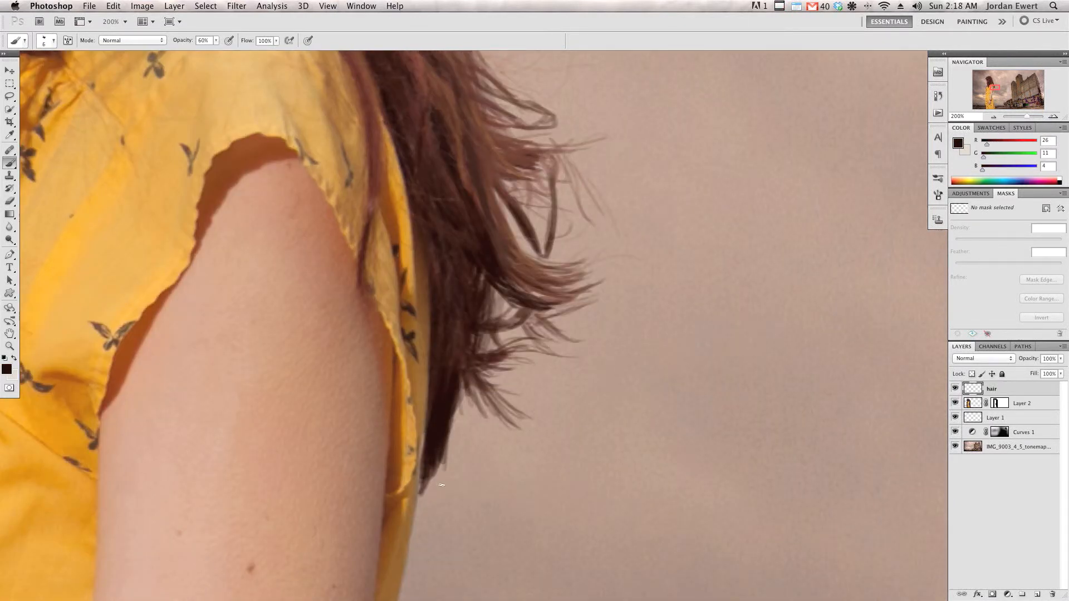
- Sample hair browns and paint downward strands to soften the cut-off edge of the lower back hair
left_click_drag(425, 83, 424, 372)
left_click(424, 372, "alt")
key("bracketright")
left_click_drag(384, 140, 492, 456)
left_click_drag(394, 311, 420, 349)
left_click(389, 286, "alt")
mouse_move(378, 295)
left_mouse_down()
mouse_move(426, 388)
mouse_move(392, 361)
mouse_move(429, 380)
left_mouse_up()
mouse_move(379, 304)
left_mouse_down()
mouse_move(426, 396)
mouse_move(411, 390)
left_mouse_up()
left_click_drag(334, 198, 377, 324)
left_click_drag(346, 215, 398, 350)
mouse_move(392, 323)
left_mouse_down()
mouse_move(432, 291)
mouse_move(442, 403)
left_mouse_up()
- Sample new hair browns, enlarge the brush and paint thicker strands through the lower back hair
left_click(396, 284, "alt")
key("bracketright")
key("bracketright")
key("bracketright")
key("bracketright")
left_click_drag(379, 228, 427, 318)
left_click_drag(403, 272, 449, 319)
left_click_drag(378, 167, 465, 333)
left_click(414, 312, "alt")
mouse_move(403, 266)
left_mouse_down()
mouse_move(482, 345)
mouse_move(499, 431)
mouse_move(524, 465)
left_mouse_up()
- Enlarge the brush further and paint one broad stroke on the lower back hair
key("bracketright")
key("bracketright")
key("bracketright")
key("bracketright")
key("bracketright")
key("bracketright")
key("bracketright")
left_click_drag(442, 303, 529, 341)
- Reduce the brush, resample a hair brown and paint curved strands sweeping outward from the back edge
key("bracketleft")
key("bracketleft")
key("bracketleft")
key("bracketleft")
key("bracketleft")
key("bracketleft")
key("bracketleft")
left_click(446, 298, "alt")
left_click_drag(489, 301, 425, 273)
left_click_drag(398, 263, 490, 312)
mouse_move(363, 307)
left_mouse_down()
mouse_move(587, 248)
mouse_move(462, 265)
left_mouse_up()
left_click_drag(365, 298, 507, 217)
left_click_drag(469, 248, 603, 180)
left_click_drag(576, 192, 619, 161)
- Shrink the brush further and paint fine crossing flyaways between the lower back strands
key("bracketleft")
key("bracketleft")
key("bracketleft")
key("bracketleft")
key("bracketleft")
key("bracketleft")
mouse_move(400, 329)
left_mouse_down()
mouse_move(477, 186)
mouse_move(432, 237)
left_mouse_up()
mouse_move(475, 176)
left_mouse_down()
mouse_move(447, 235)
mouse_move(432, 212)
left_mouse_up()
left_click_drag(489, 258, 512, 174)
- Resample hair colours, enlarge the brush slightly and fill the lower back locks with downward strands
left_click(513, 174, "alt")
left_click(462, 185, "alt")
left_click_drag(557, 539, 458, 67)
key("bracketright")
key("bracketright")
key("bracketright")
key("bracketright")
left_click_drag(518, 189, 553, 334)
left_click_drag(517, 246, 511, 266)
mouse_move(526, 381)
left_mouse_down()
mouse_move(487, 437)
mouse_move(422, 334)
mouse_move(486, 462)
left_mouse_up()
left_click(504, 364, "alt")
left_click_drag(492, 282, 486, 363)
- Shrink the brush and paint thin hanging strands on the lower hair, resampling browns between strokes
key("bracketleft")
key("bracketleft")
key("bracketleft")
key("bracketleft")
mouse_move(423, 423)
left_mouse_down()
mouse_move(364, 444)
mouse_move(357, 432)
left_mouse_up()
left_click(473, 361, "alt")
left_click_drag(440, 496, 451, 390)
mouse_move(459, 471)
left_mouse_down()
mouse_move(428, 547)
mouse_move(454, 556)
left_mouse_up()
mouse_move(479, 267)
left_mouse_down()
mouse_move(454, 422)
mouse_move(483, 519)
left_mouse_up()
left_click(524, 321, "alt")
mouse_move(524, 321)
left_mouse_down()
mouse_move(536, 342)
mouse_move(504, 562)
left_mouse_up()
- Paint fine strands flicking outward from the side tips of the lower hair in a newly sampled brown
mouse_move(534, 183)
left_mouse_down()
mouse_move(485, 523)
mouse_move(671, 165)
left_mouse_up()
left_click(557, 186, "alt")
mouse_move(656, 256)
left_mouse_down()
mouse_move(484, 189)
mouse_move(528, 200)
left_mouse_up()
left_click_drag(616, 206, 665, 256)
mouse_move(713, 503)
left_mouse_down()
mouse_move(607, 432)
mouse_move(515, 253)
left_mouse_up()
left_click_drag(528, 322, 577, 430)
left_click_drag(595, 498, 384, 64)
- Sample darker hair browns and paint short strands on the hair tips beside the sleeve
left_click(462, 331, "alt")
left_click_drag(465, 368, 496, 461)
left_click_drag(462, 331, 401, 70)
left_click_drag(386, 188, 382, 285)
left_click(378, 334, "alt")
left_click_drag(374, 402, 361, 460)
left_click_drag(396, 349, 386, 415)
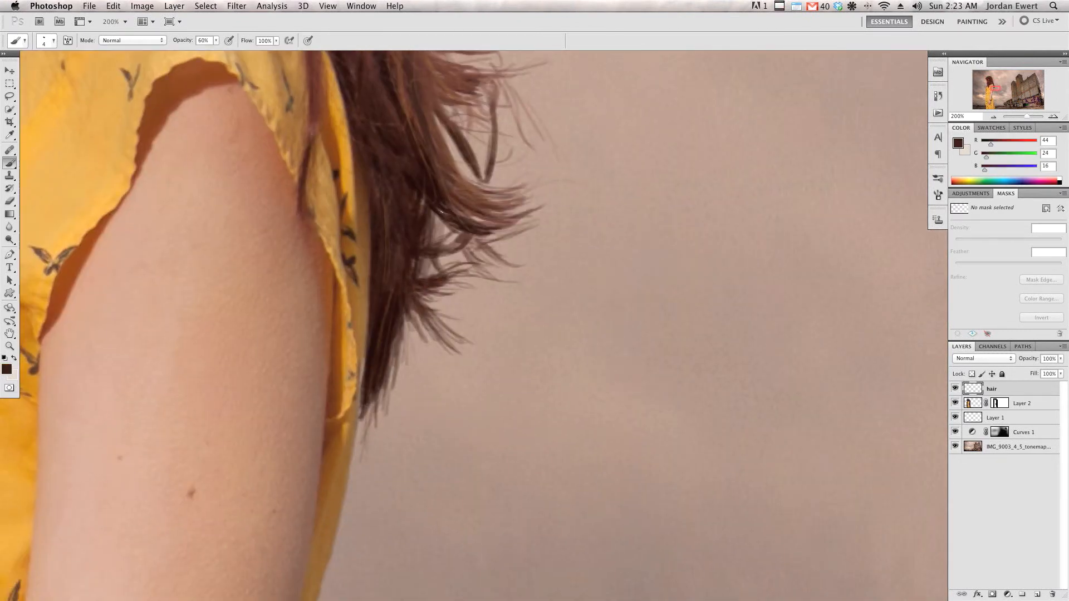
- Extend the lowest hair tips behind the arm with long, thin dark brown strands
left_click_drag(432, 144, 497, 204)
left_click_drag(429, 217, 462, 245)
mouse_move(423, 312)
left_mouse_down()
mouse_move(391, 417)
mouse_move(424, 429)
left_mouse_up()
left_click_drag(398, 323, 392, 409)
left_click(396, 278, "alt")
left_click_drag(400, 267, 396, 423)
- Examine the whole composite, and inspect the flyaways around the crown at close range
key("super+minus")
key("super+minus")
key("super+minus")
key("super+minus")
key("super+minus")
key("super+minus")
key("super+plus")
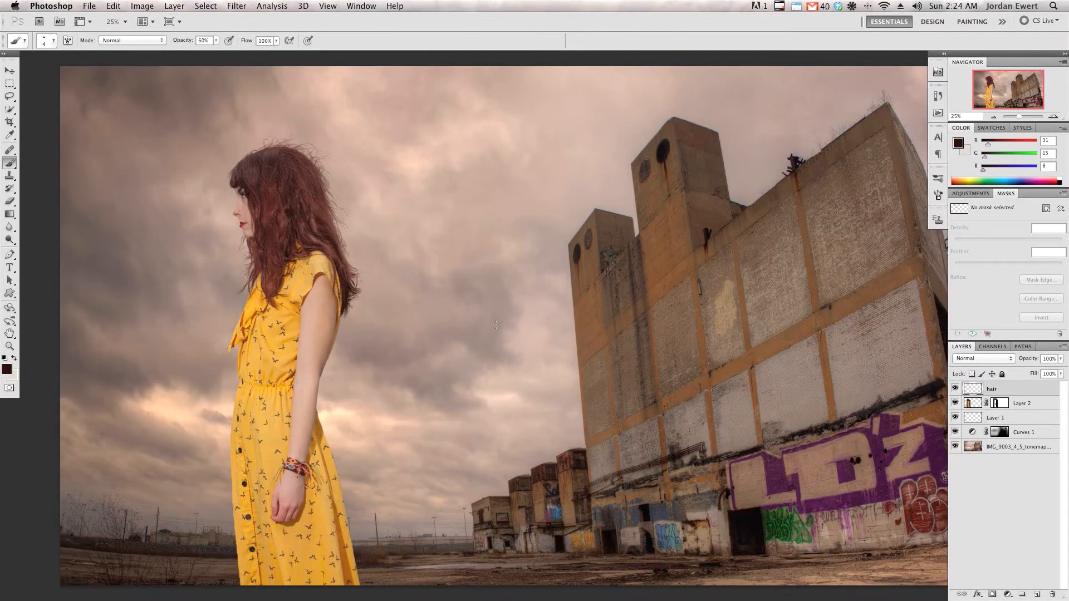
key("super+plus")
key("super+plus")
key("super+plus")
key("super+plus")
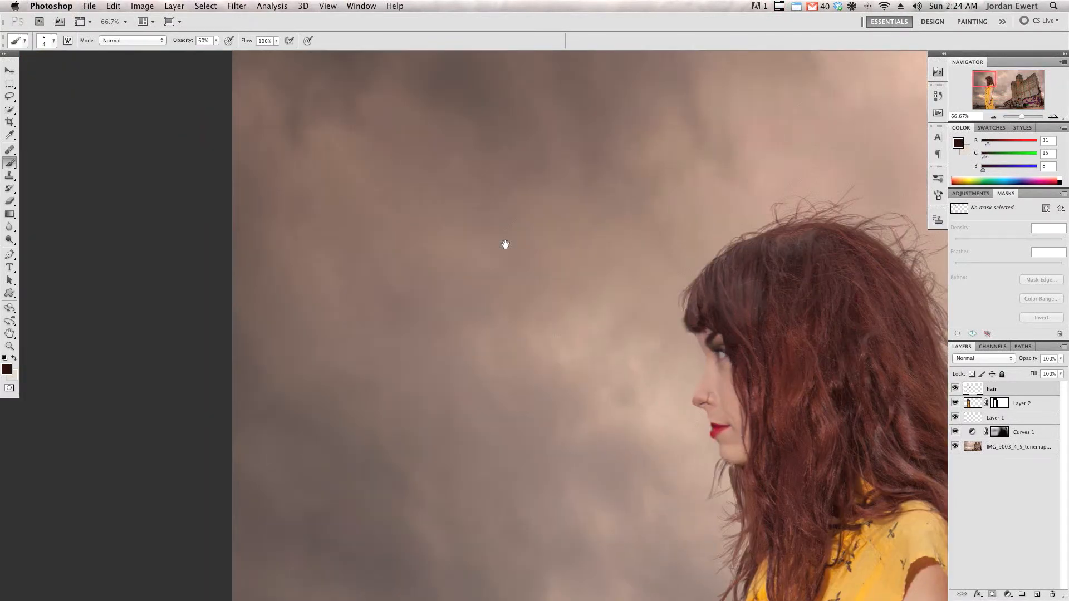
key("super+plus")
scroll(551, 288, "up", 10)
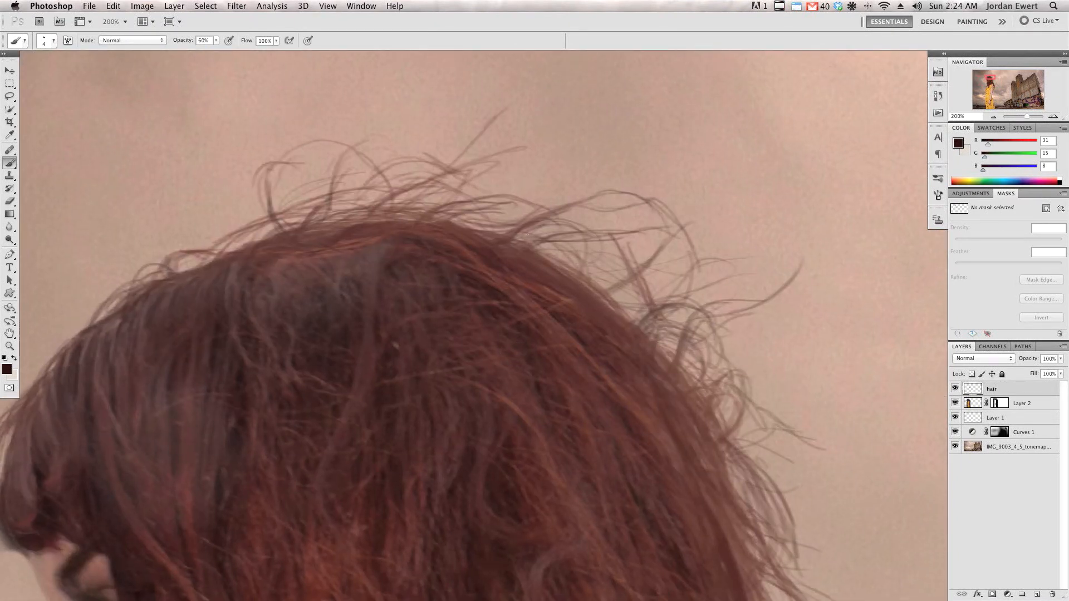
- Add 1% uniform monochromatic noise to the hair layer and return to the Brush tool
left_click(250, 7)
mouse_move(257, 158)
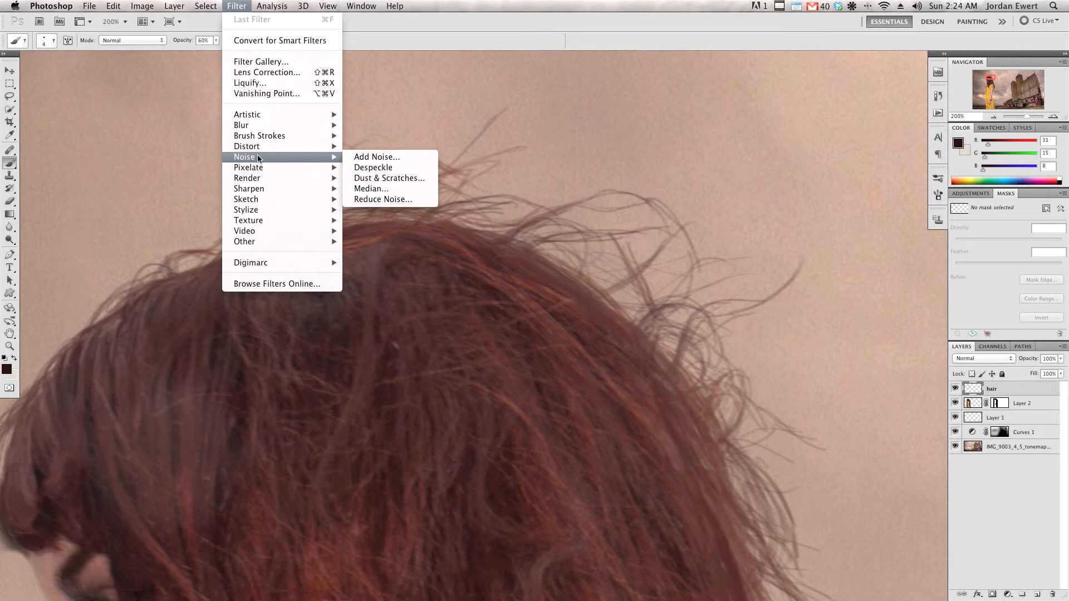
left_click(376, 157)
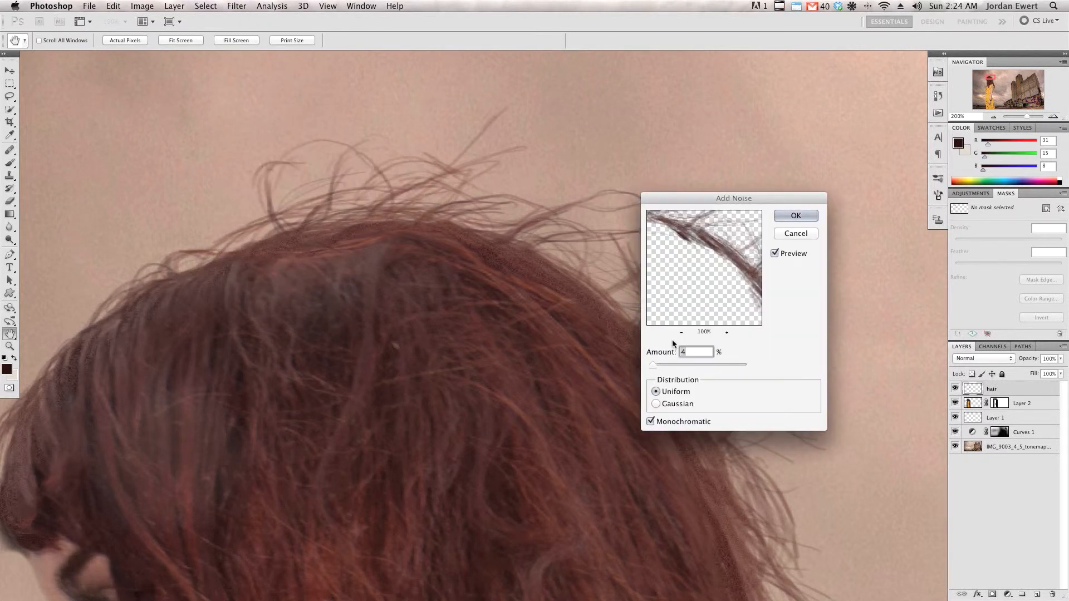
type("1")
left_click_drag(575, 305, 444, 256)
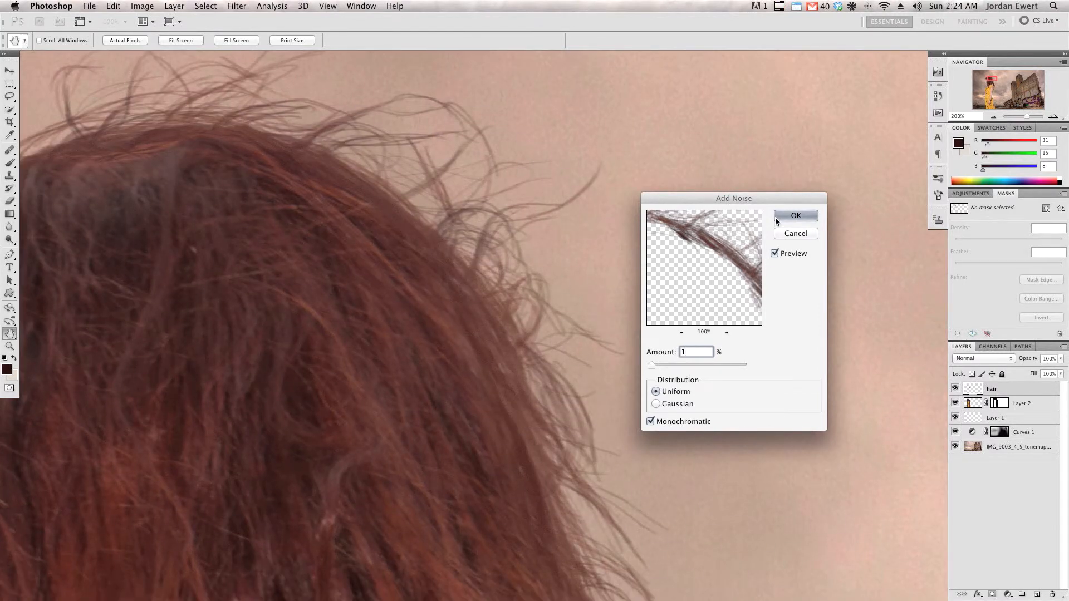
left_click(793, 216)
key("b")
- Fade the added noise to 65% opacity in Normal mode, comparing it with the preview off
left_click(114, 6)
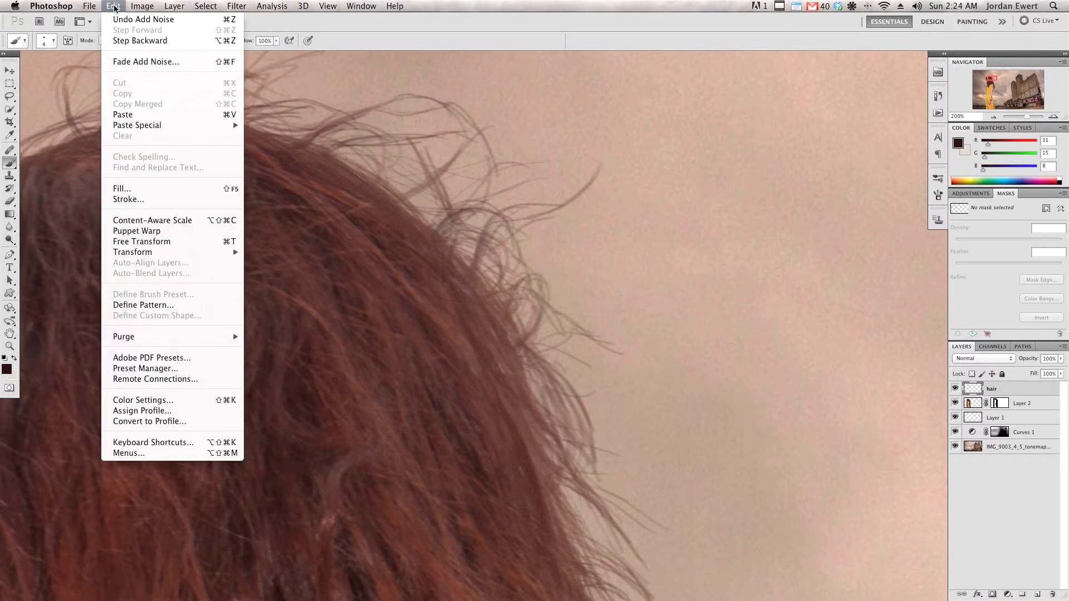
left_click(164, 61)
left_click_drag(554, 288, 522, 293)
left_click(573, 313)
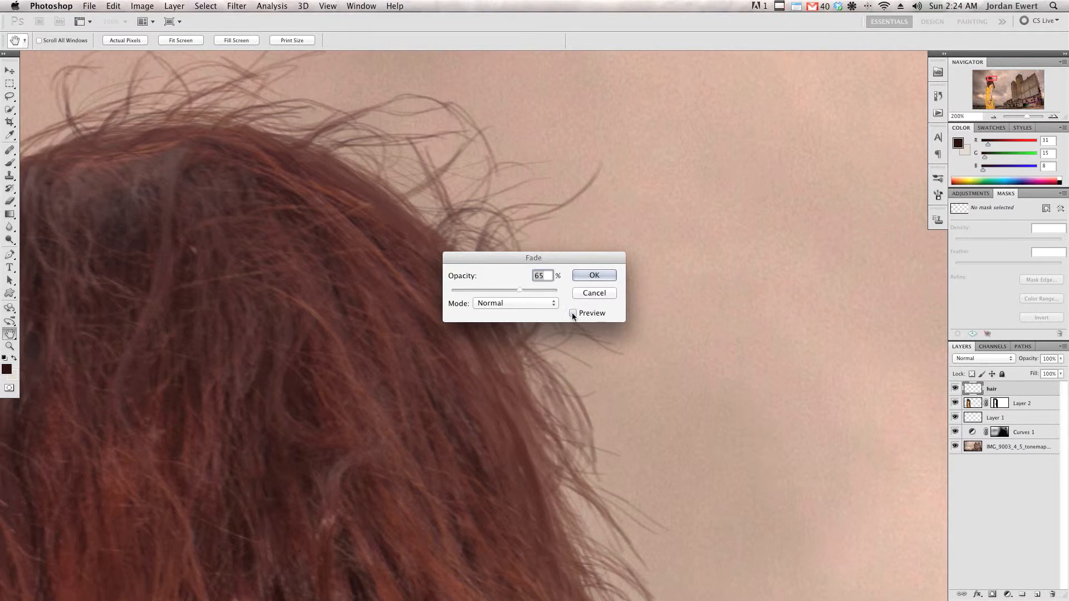
left_click(593, 277)
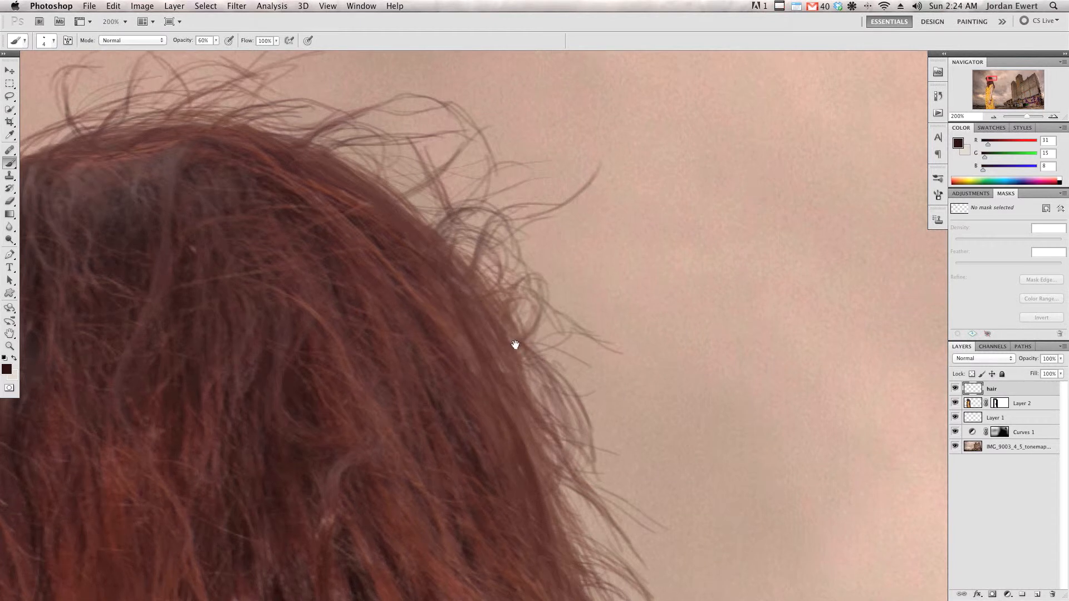
- Compare the painted hair with and without the faded noise along the back of the head
left_click_drag(518, 349, 518, 305)
key("super+z")
key("super+z")
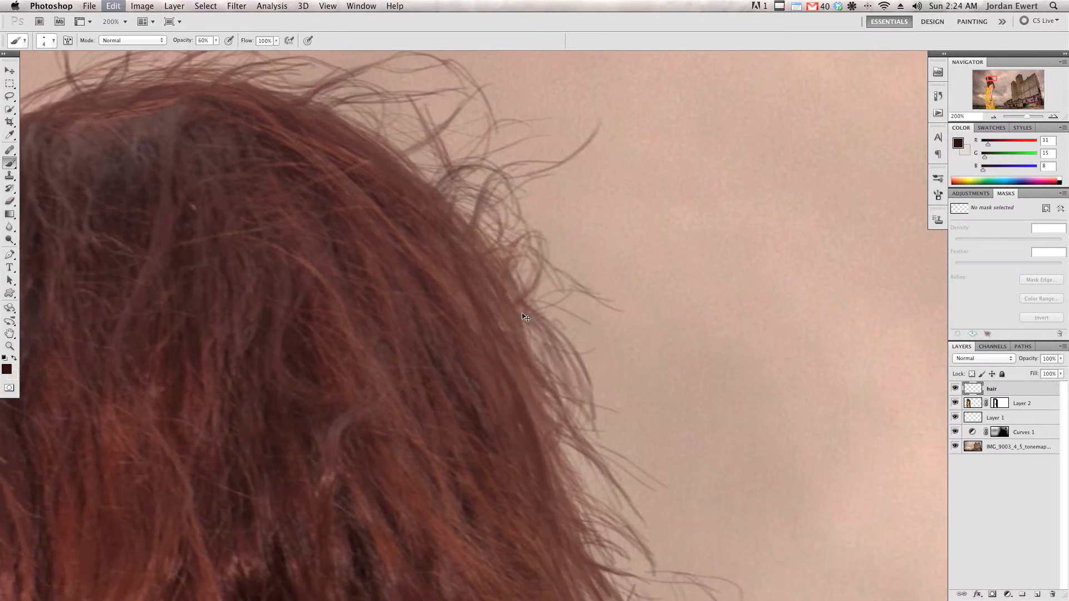
key("super+z")
key("super+z")
left_click_drag(551, 345, 492, 257)
left_click_drag(548, 367, 499, 249)
key("super+minus")
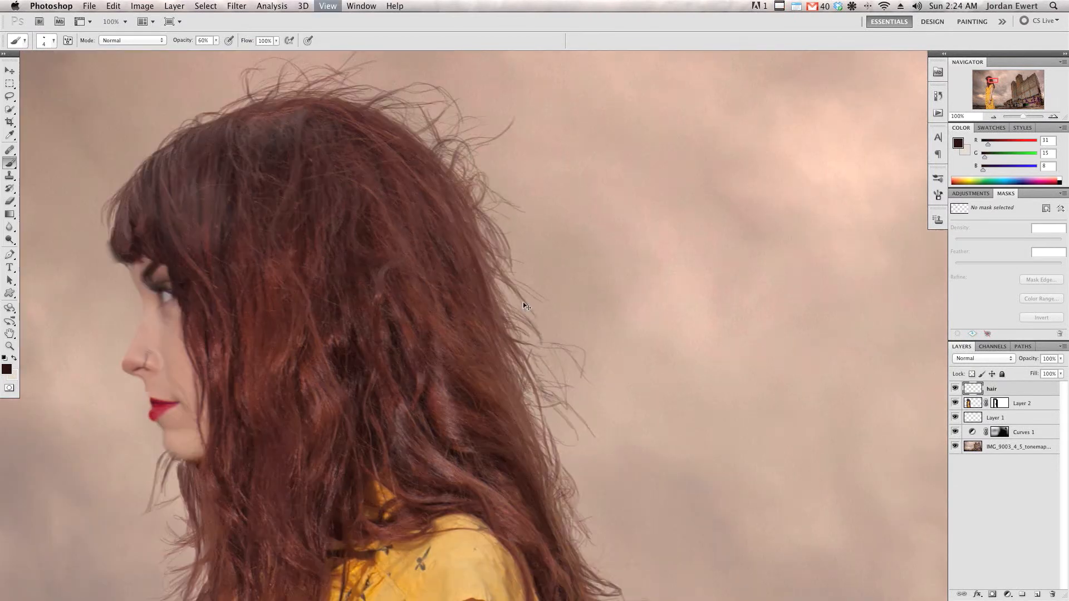
key("super+minus")
key("super+plus")
key("super+plus")
- Sample hair browns and paint additional short strands along the edge of the hair
left_click(498, 364, "alt")
left_click_drag(480, 340, 541, 362)
left_click_drag(505, 322, 539, 362)
left_click_drag(516, 366, 577, 429)
left_click_drag(465, 245, 513, 306)
left_click_drag(468, 265, 504, 311)
mouse_move(504, 312)
left_mouse_down()
mouse_move(444, 230)
mouse_move(412, 72)
left_mouse_up()
left_click_drag(529, 423, 476, 177)
left_click(504, 385, "alt")
mouse_move(506, 384)
left_mouse_down()
mouse_move(588, 394)
mouse_move(484, 224)
left_mouse_up()
left_click_drag(513, 352, 561, 343)
left_click(531, 346, "alt")
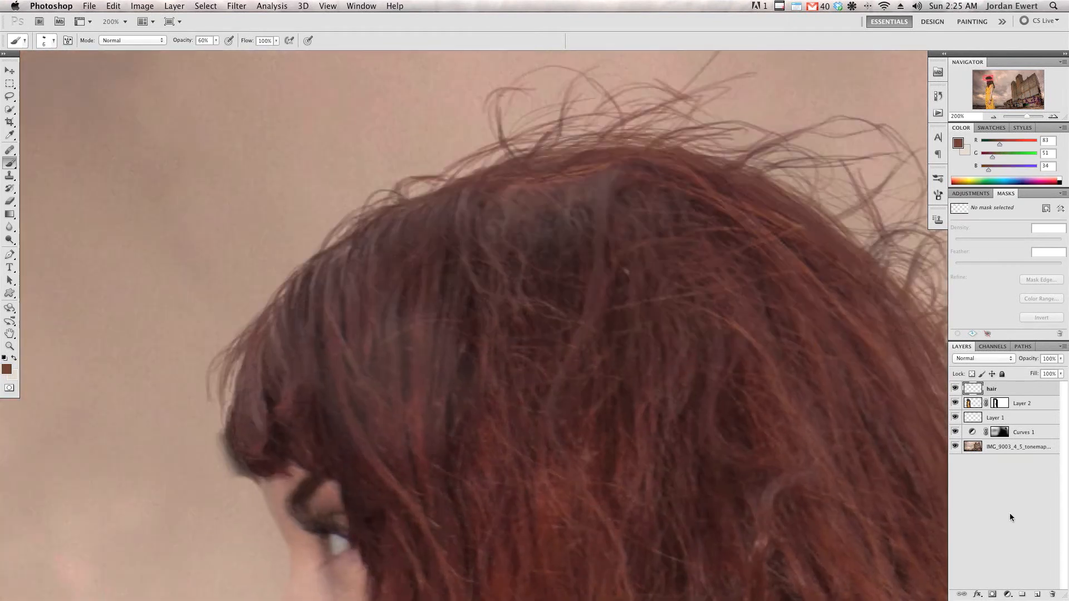
- Add a mask to the hair layer, select Layer 2's mask and set a 16 px black brush
left_click(938, 178)
left_click(762, 176)
left_click(938, 178)
key("alt+bracketleft")
key("bracketleft")
key("bracketleft")
key("bracketleft")
key("bracketleft")
key("bracketleft")
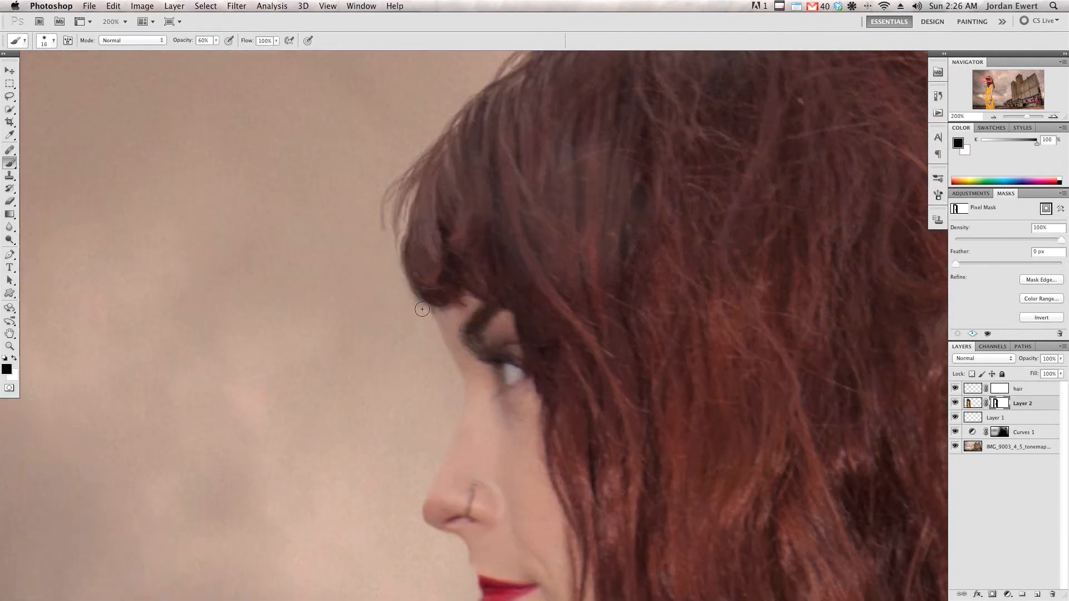
- Paint fine brown strands on the hair layer just below the chin
left_click_drag(461, 304, 391, 164)
left_click_drag(467, 544, 466, 216)
key("x")
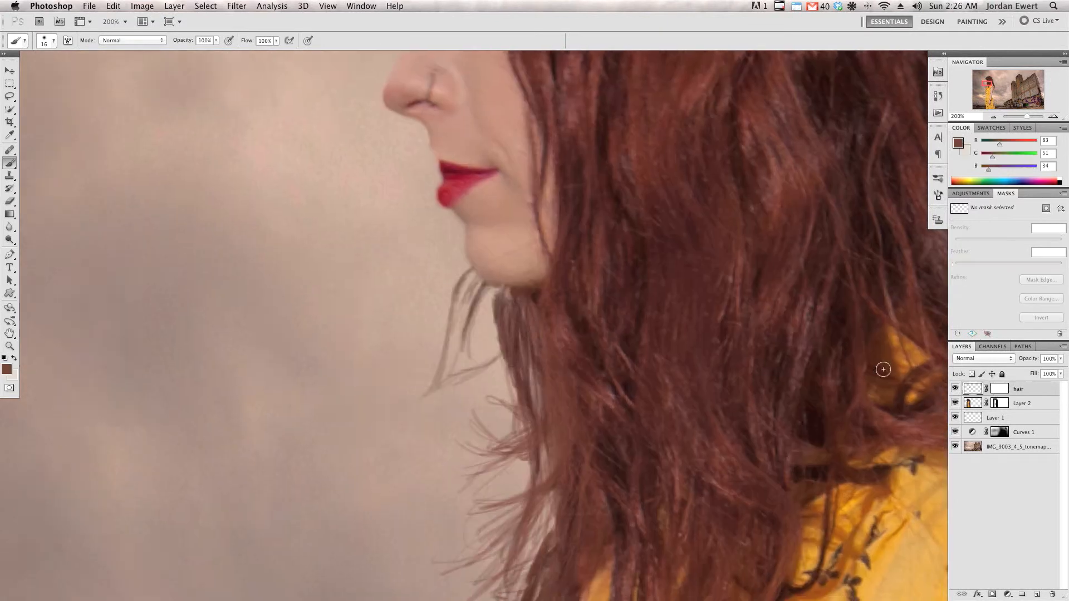
key("super+plus")
left_click_drag(462, 248, 487, 298)
mouse_move(457, 261)
left_mouse_down()
mouse_move(471, 245)
mouse_move(488, 298)
left_mouse_up()
mouse_move(470, 244)
left_mouse_down()
mouse_move(454, 289)
mouse_move(496, 234)
mouse_move(466, 235)
left_mouse_up()
- Touch up the hair layer's mask in black along the front strands and compare the image with the layer hidden
left_click(999, 389)
key("x")
mouse_move(492, 233)
left_mouse_down()
mouse_move(527, 365)
mouse_move(631, 306)
left_mouse_up()
left_click_drag(580, 300, 608, 315)
left_click_drag(634, 501, 590, 139)
left_click_drag(579, 529, 561, 165)
left_click_drag(440, 419, 510, 433)
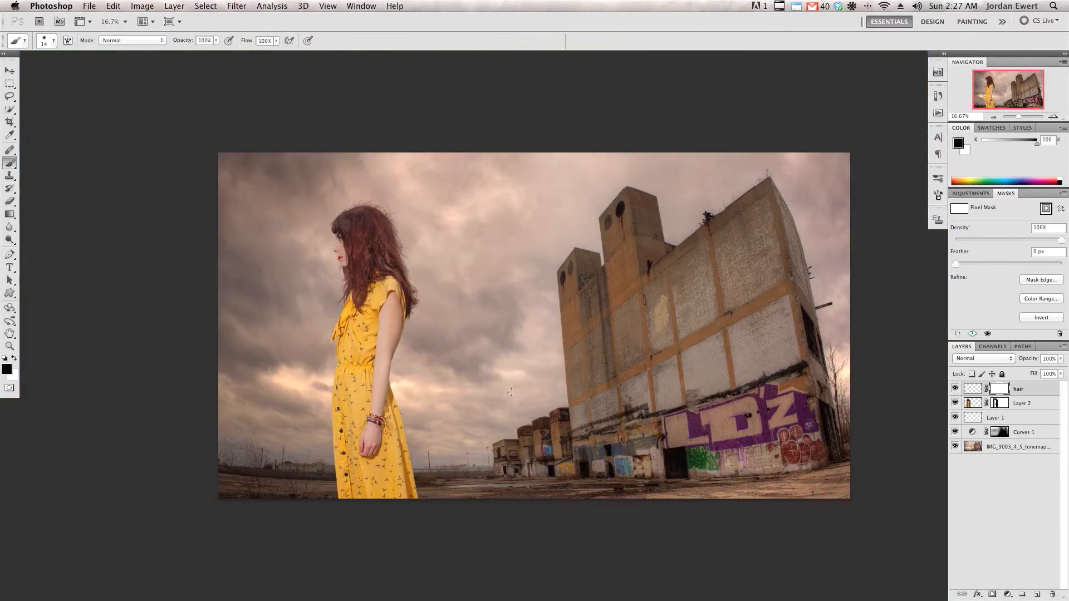
left_click(955, 389)
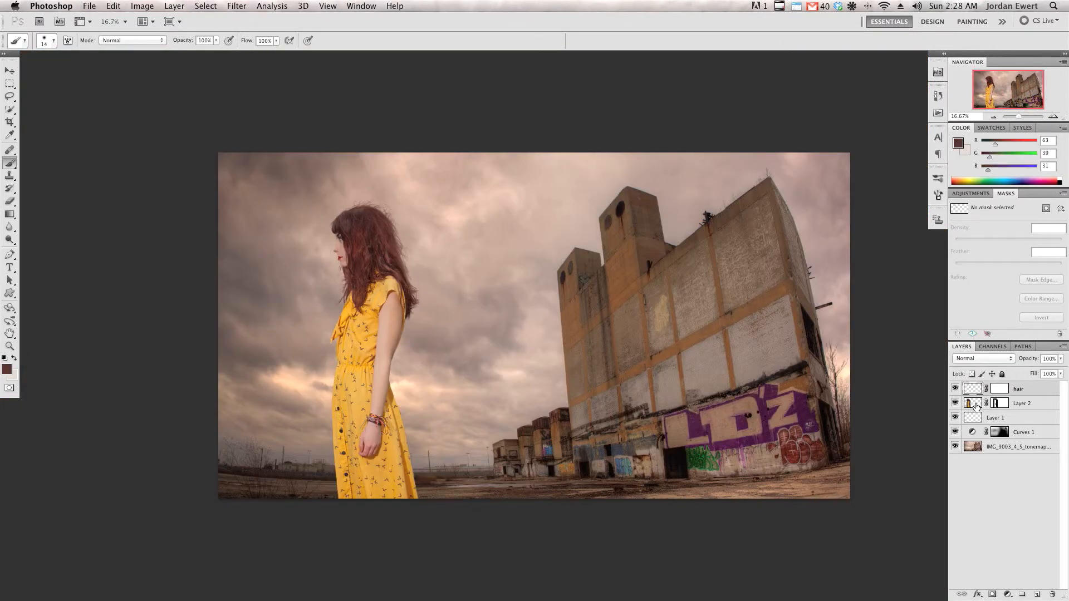
- Stamp the woman and painted hair into a merged Layer 3, with the source layers hidden in an "originals" group
left_click(978, 417)
left_click_drag(955, 418, 954, 461)
key("alt+period")
key("alt+shift+super+e")
left_click_drag(956, 404, 954, 435)
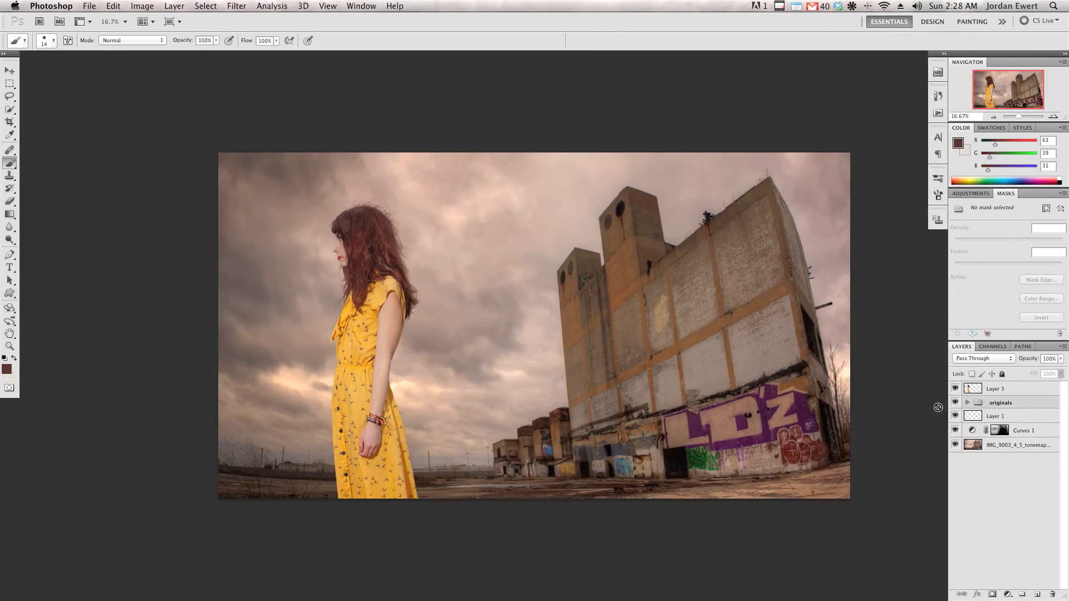
left_click(955, 402)
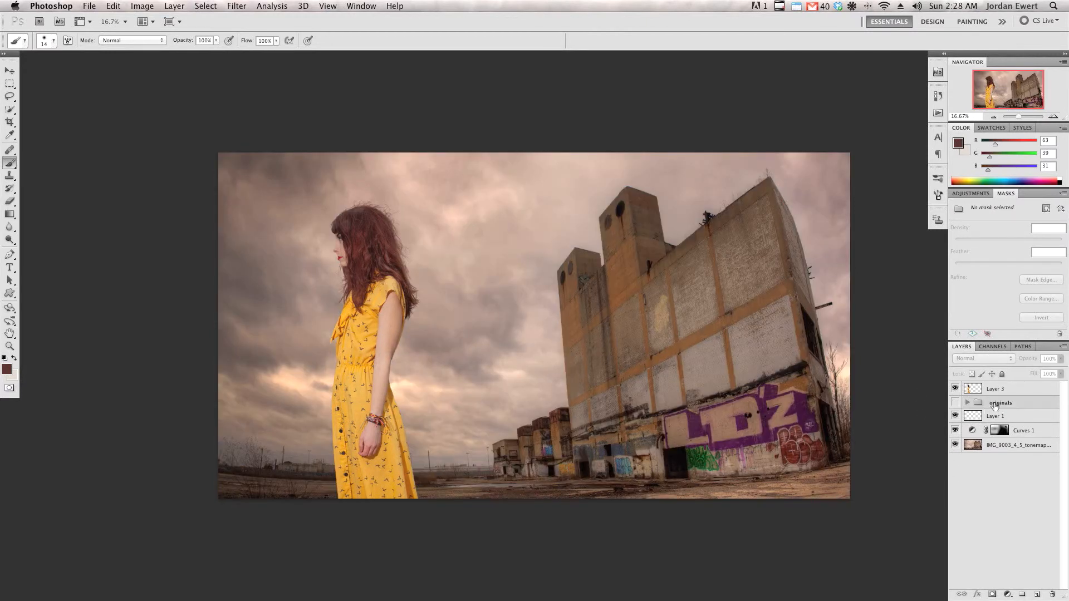
left_click(999, 389)
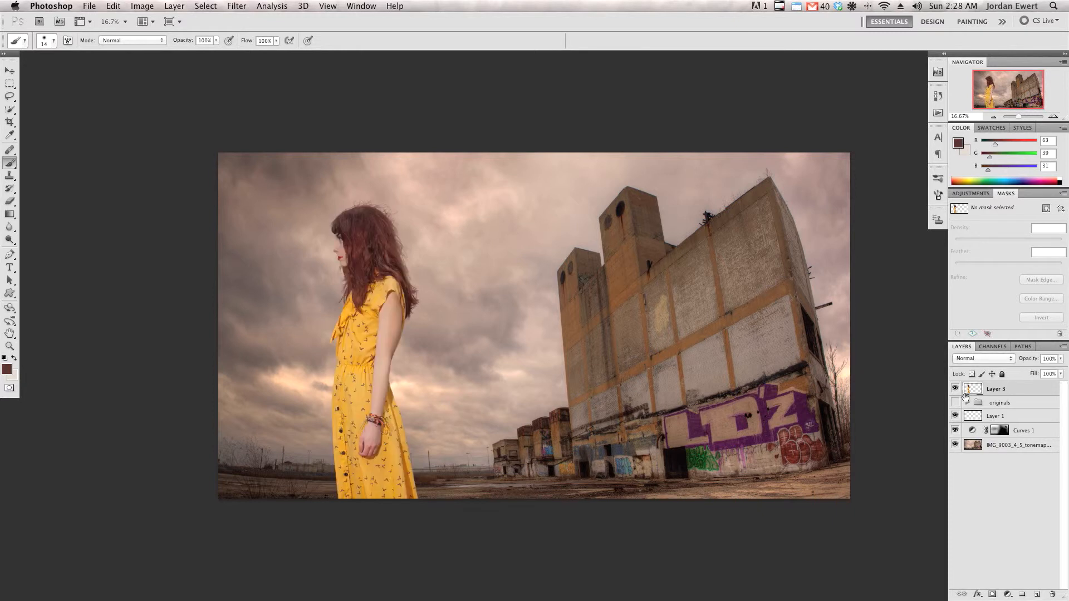
- Add a Curves adjustment that darkens the shadows and clip it to Layer 3
left_click(1007, 593)
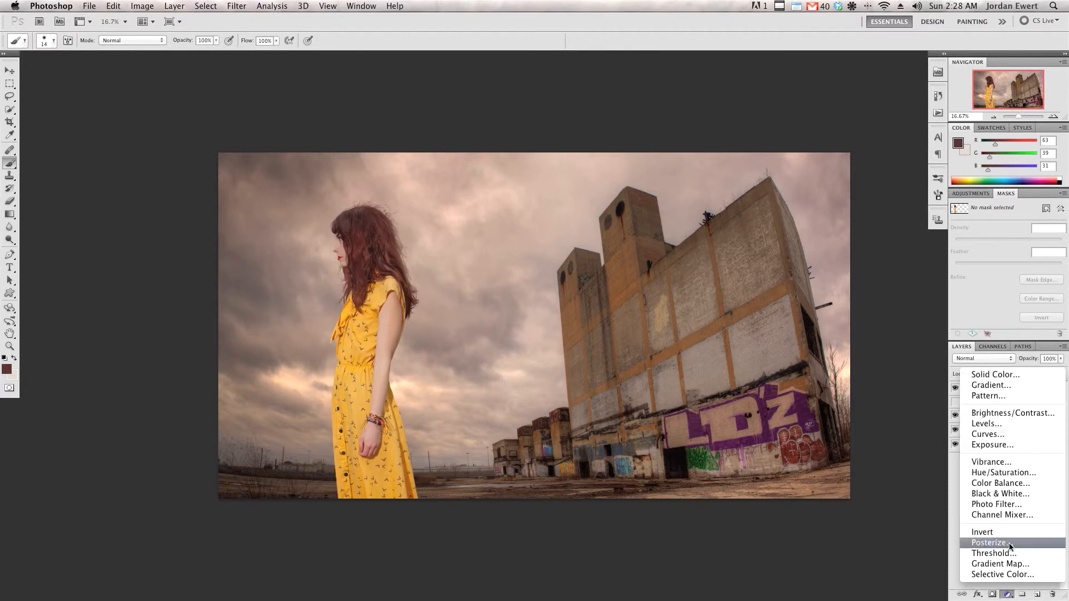
left_click(997, 443)
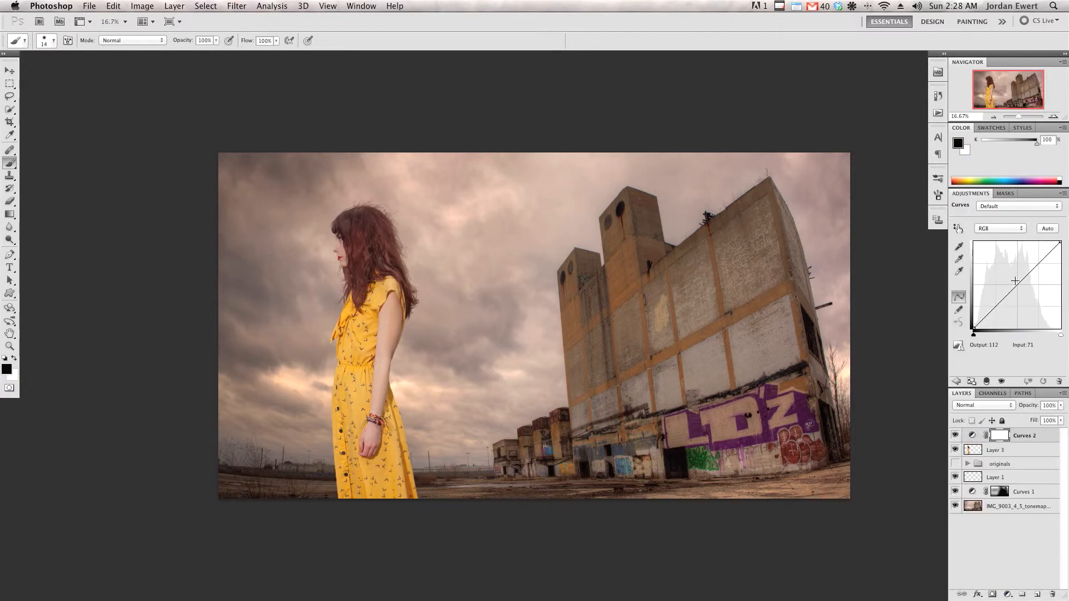
left_click_drag(989, 314, 992, 315)
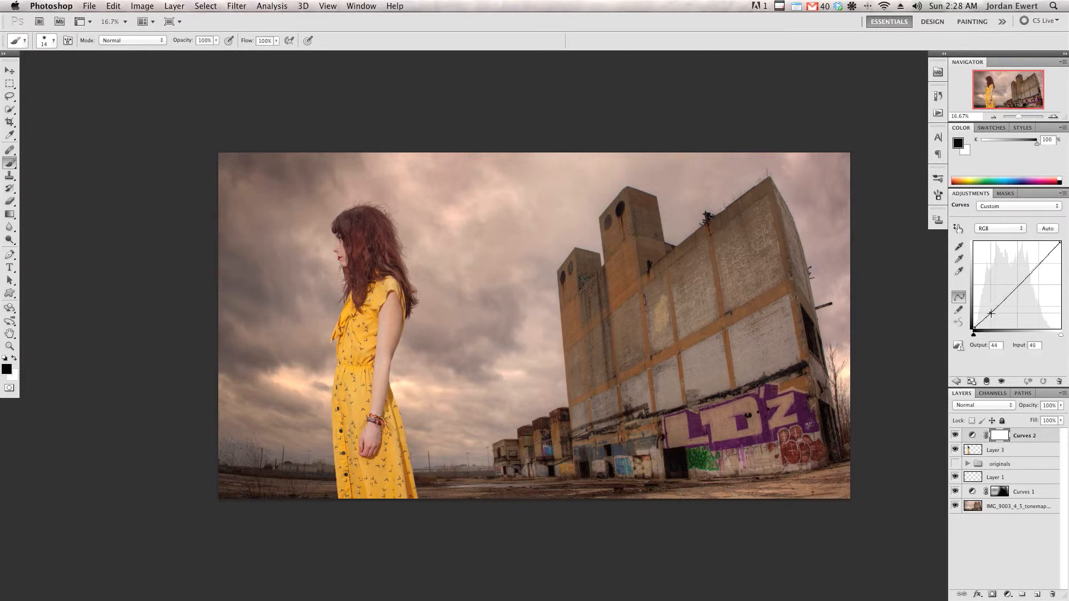
left_click(970, 442, "alt")
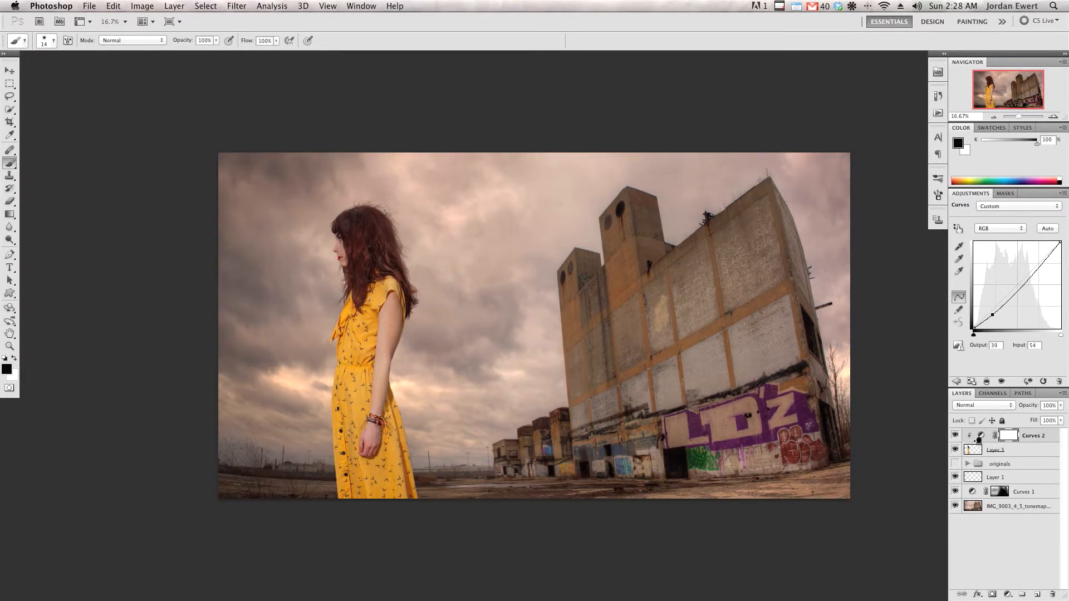
- Lower the highlights of Curves 2 and set its shadow point to input 56, output 44, comparing with the adjustment hidden
left_click_drag(992, 315, 994, 313)
left_click_drag(1035, 278, 1041, 271)
left_click(994, 316)
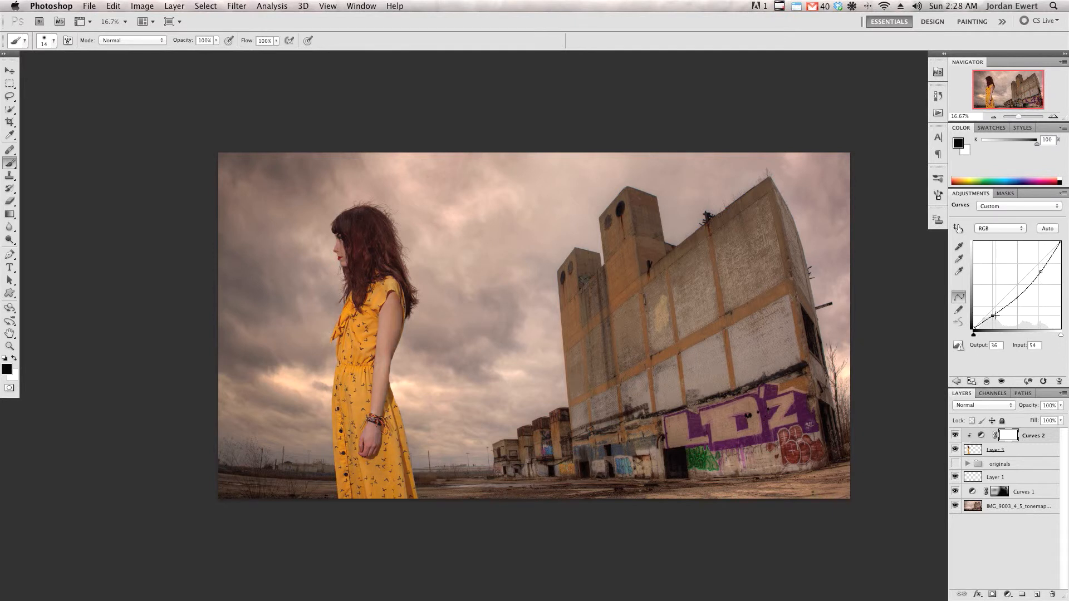
left_click_drag(996, 315, 995, 313)
left_click(955, 436)
left_click(955, 436)
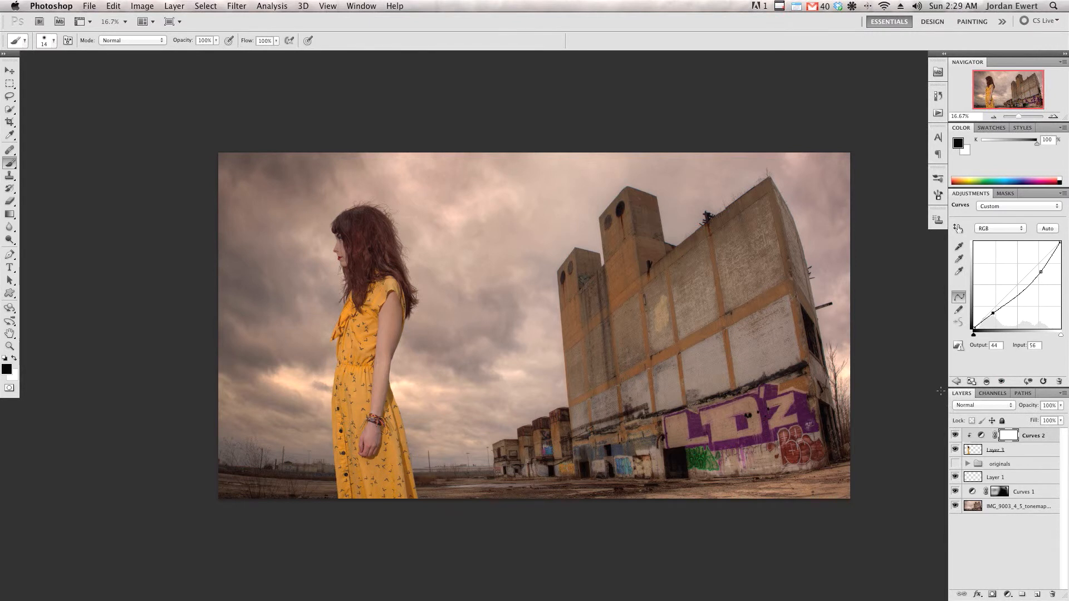
- Add a Color Balance adjustment above Curves 2 and clip it to the woman's layer
left_click(1006, 595)
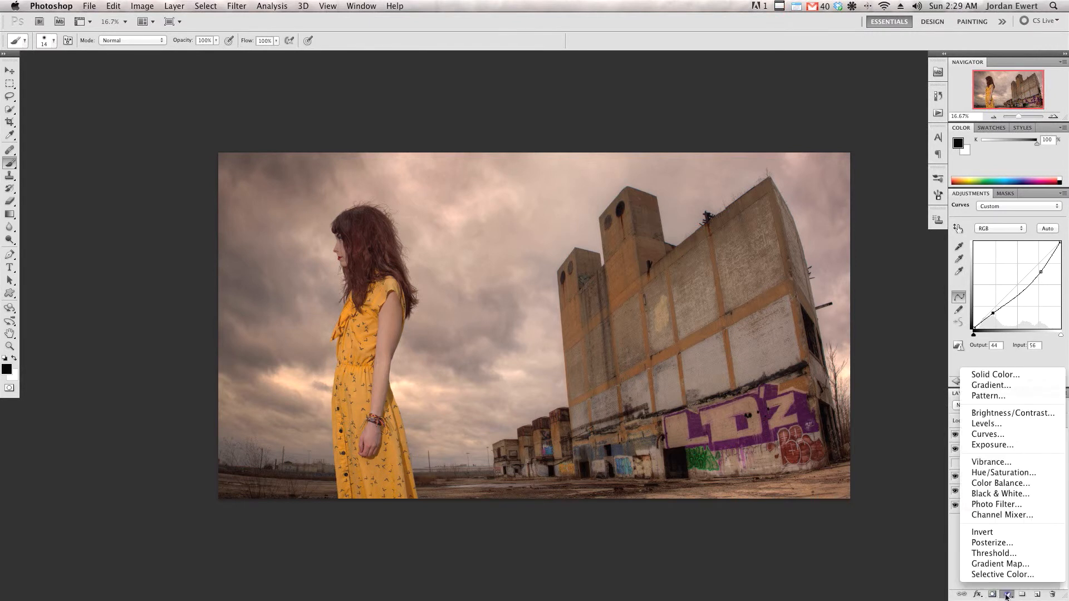
left_click(1022, 483)
left_click(986, 441, "alt")
key("super+equal")
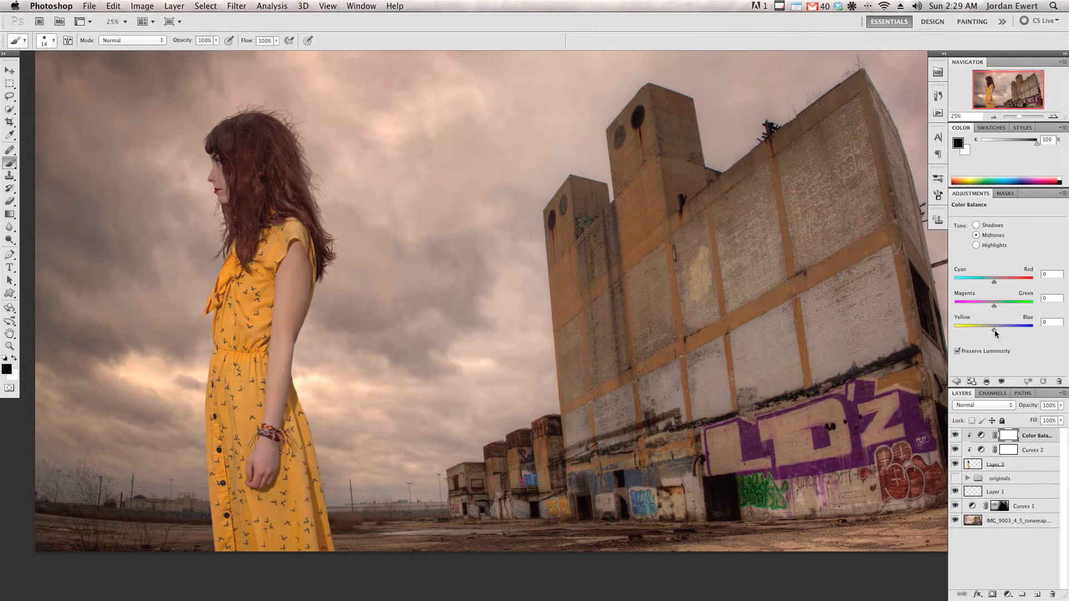
- Set the Color Balance highlights to -2 Cyan/Red and -8 Yellow/Blue, comparing with the adjustment hidden
left_click_drag(988, 332, 993, 335)
key("super+minus")
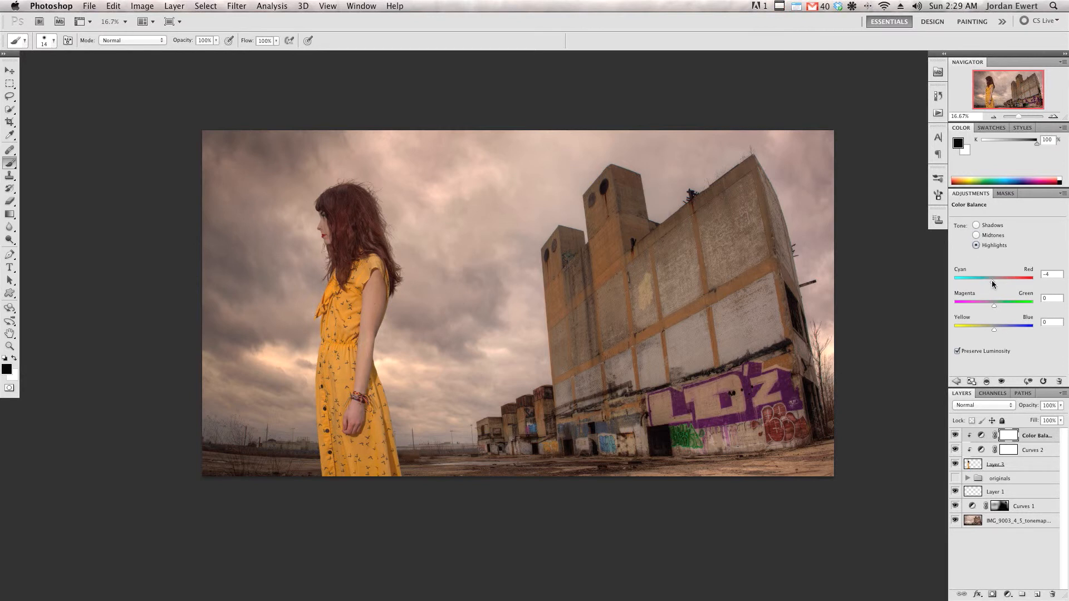
left_click_drag(996, 281, 991, 286)
left_click(955, 434)
left_click(955, 435)
- Add a Solid Color fill layer on top in dark brown 3f271f
left_click(1008, 595)
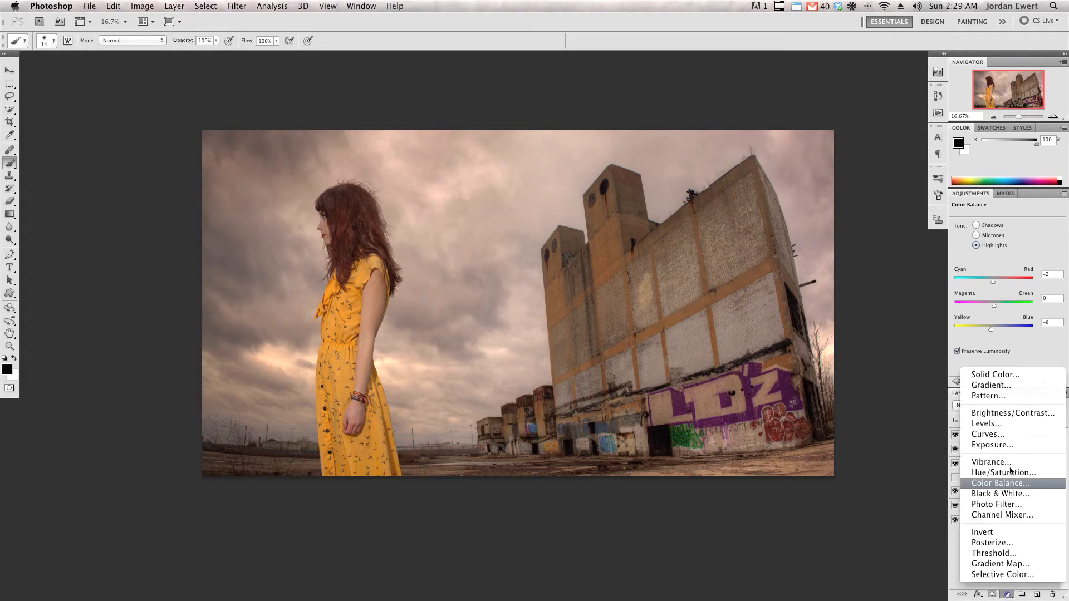
left_click(985, 375)
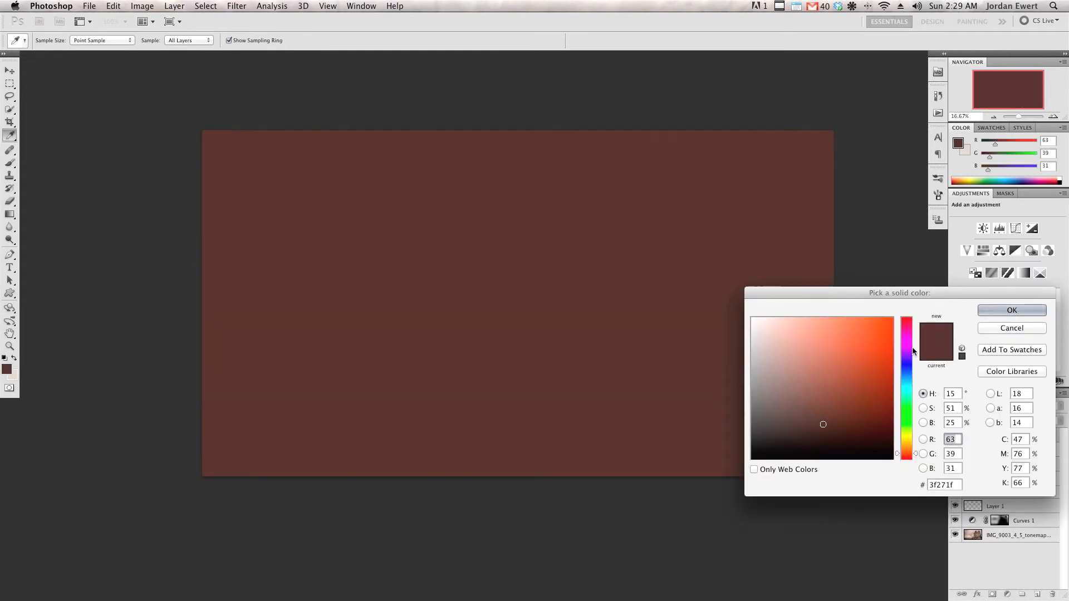
left_click(996, 311)
key("v")
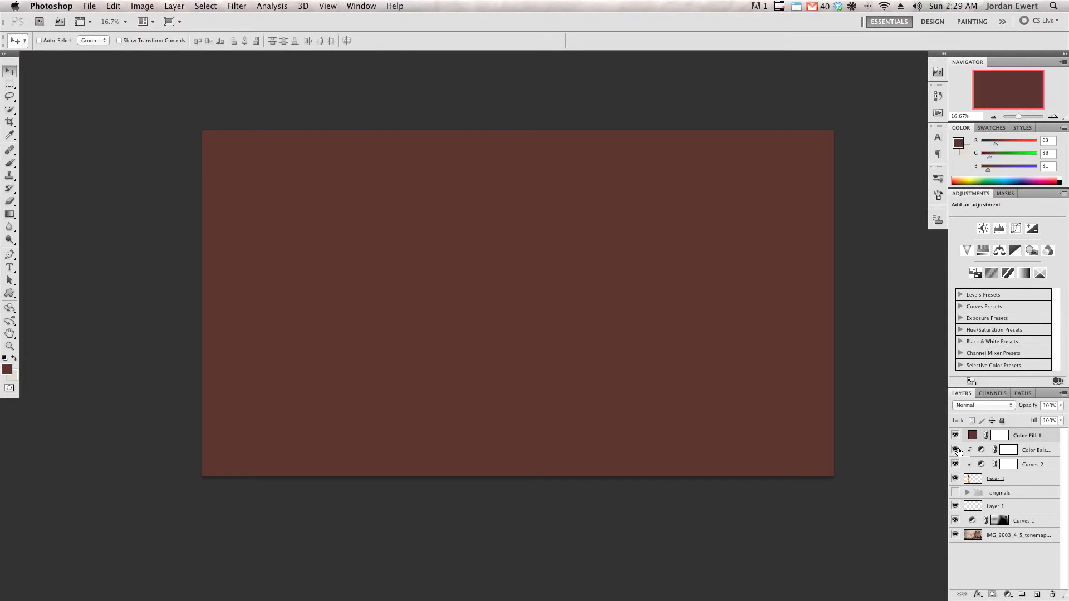
- Try Multiply and Overlay on the color fill, settle on Soft Light at 30% opacity and compare with it hidden
key("shift+alt+m")
key("alt+shift+o")
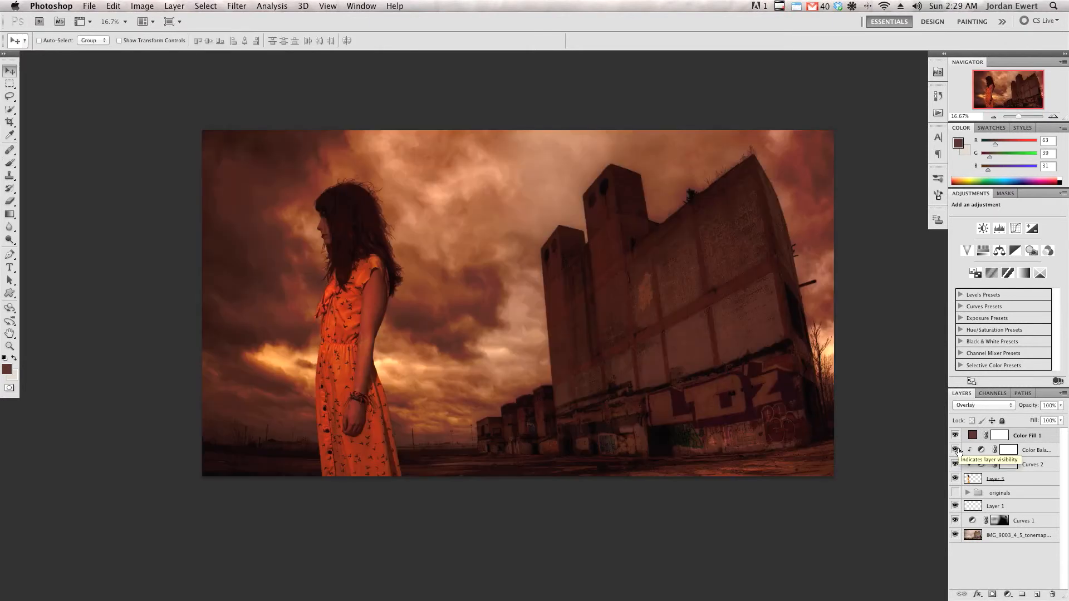
key("alt+shift+m")
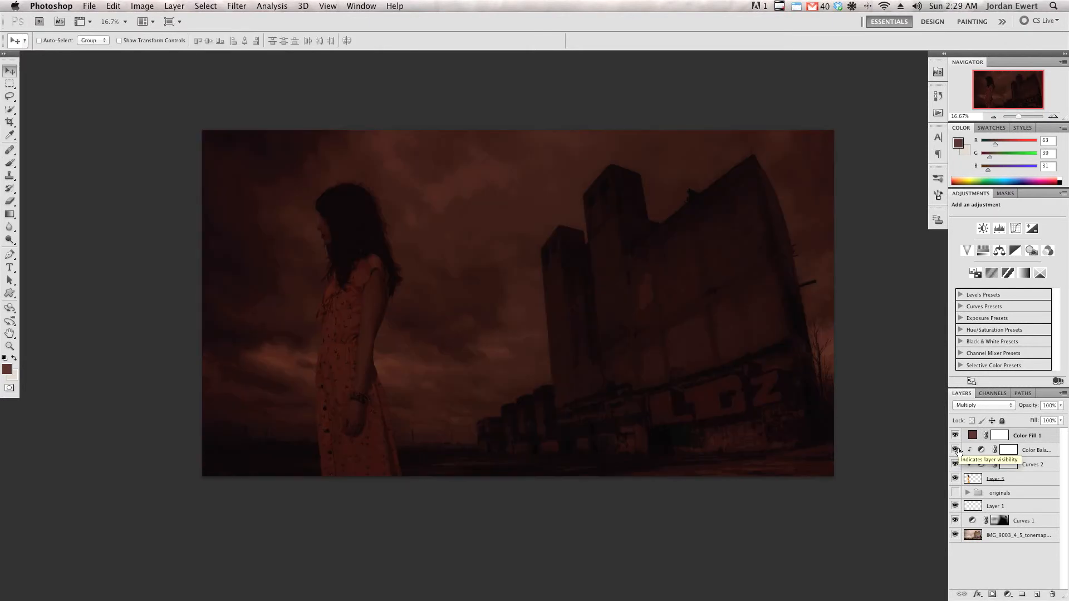
key("alt+shift+f")
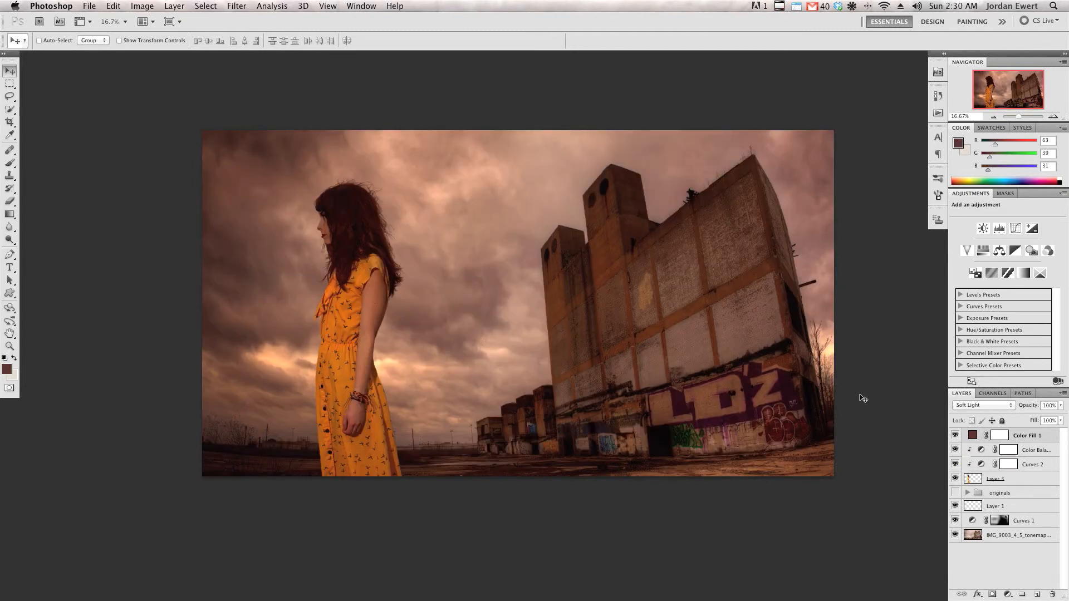
key("3")
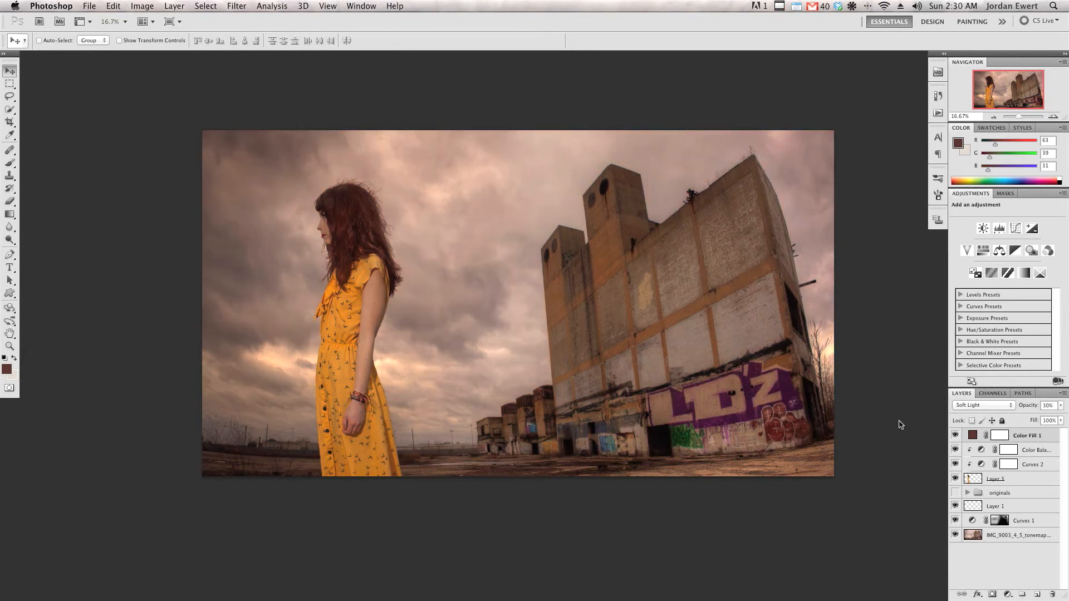
left_click(954, 435)
left_click(954, 436)
- Scale the woman on Layer 3 up to about 124% and move her slightly toward the building
left_click(967, 482)
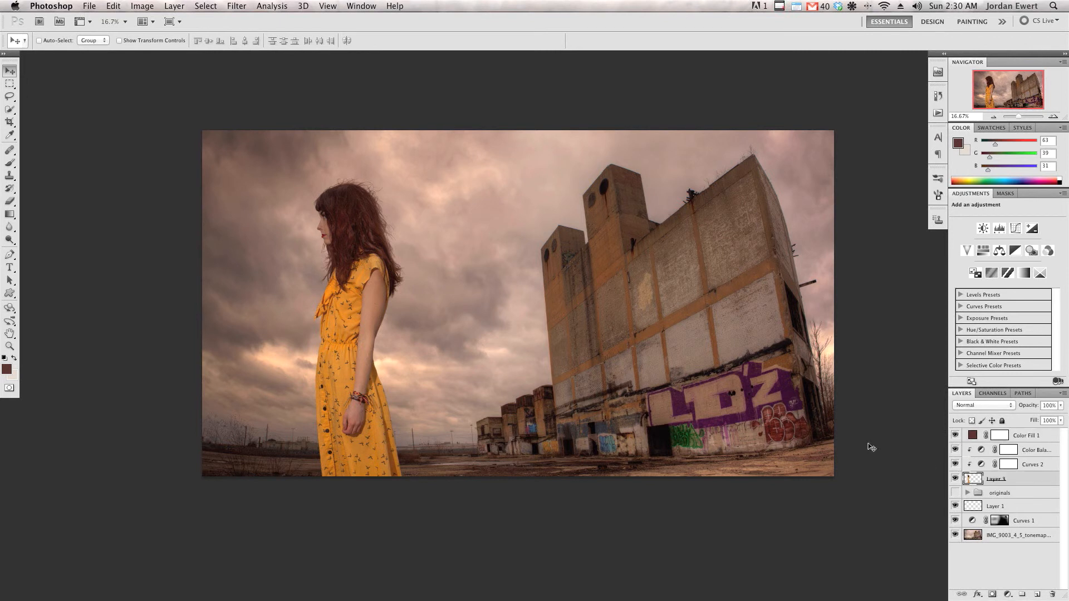
key("ctrl+t")
left_click_drag(408, 477, 444, 510)
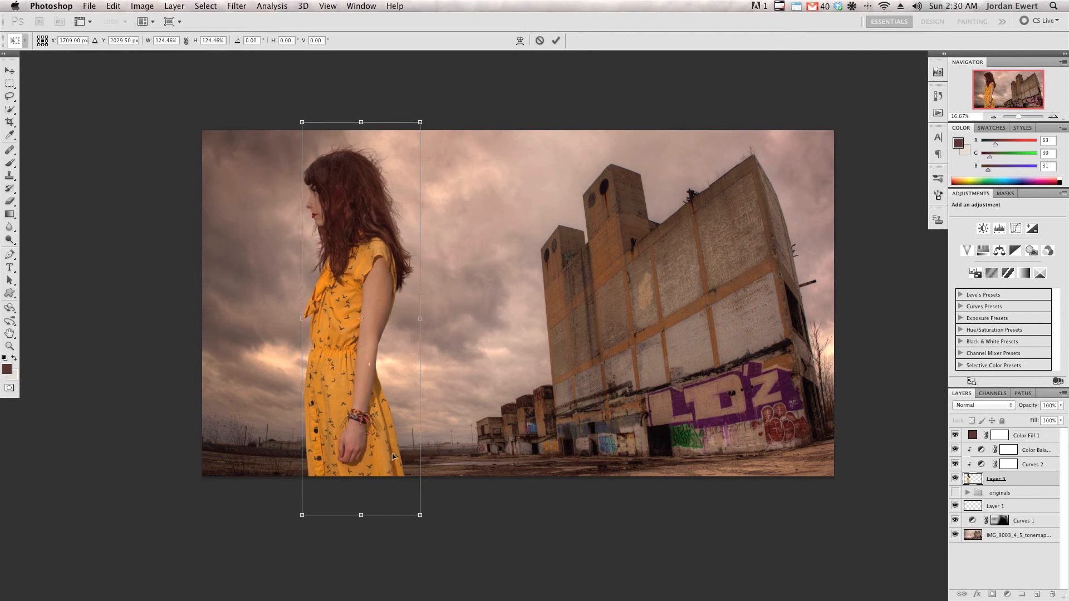
key("Return")
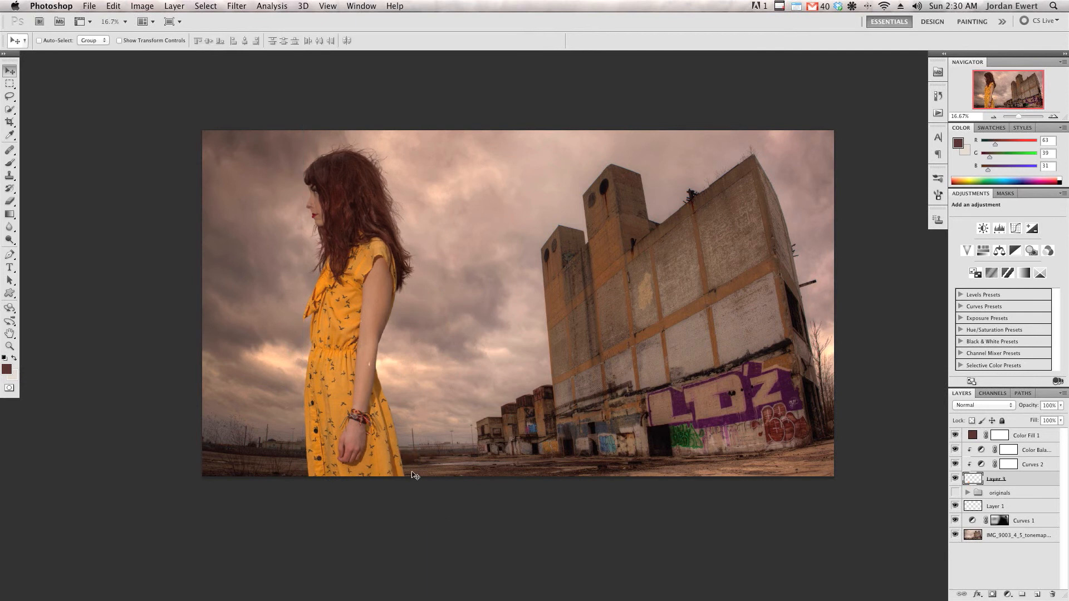
key("shift+Right")
key("shift+Right")
key("shift+Right")
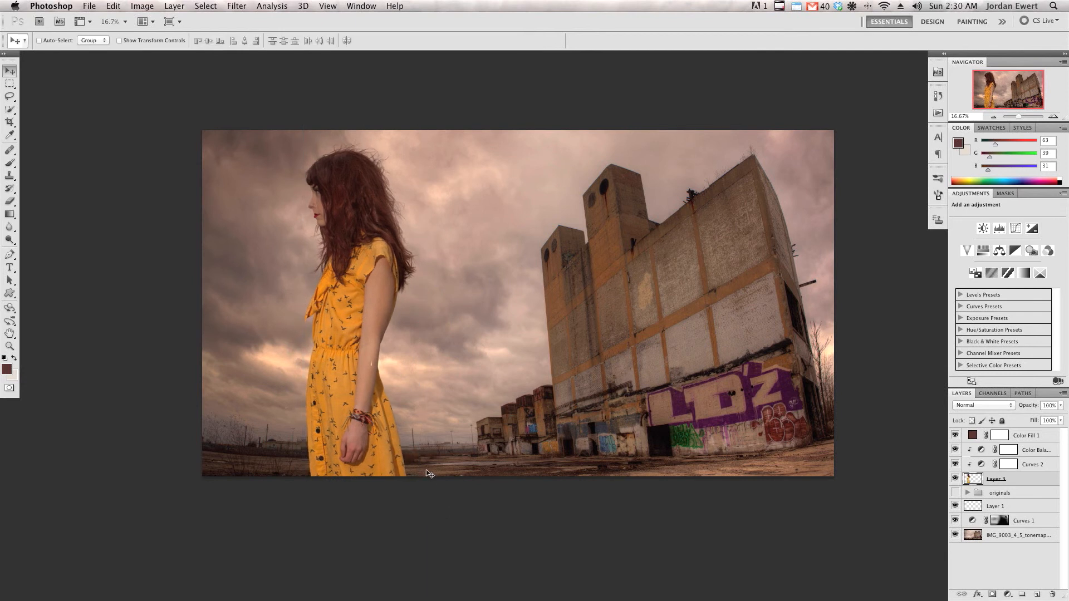
left_click_drag(375, 452, 402, 469)
- Hide the Color Balance and Curves 2 adjustments and select Layer 3 for retouching the forearm
key("super+plus")
key("super+plus")
key("super+plus")
key("super+plus")
left_click_drag(303, 448, 596, 337)
key("super+plus")
left_click(1024, 438)
left_click_drag(955, 450, 955, 464)
left_click(1018, 479)
- Try to remove the light mark on the forearm with the Healing Brush directly on Layer 3
key("j")
left_click_drag(301, 304, 267, 305)
left_click_drag(322, 245, 304, 245)
left_click_drag(313, 273, 310, 314)
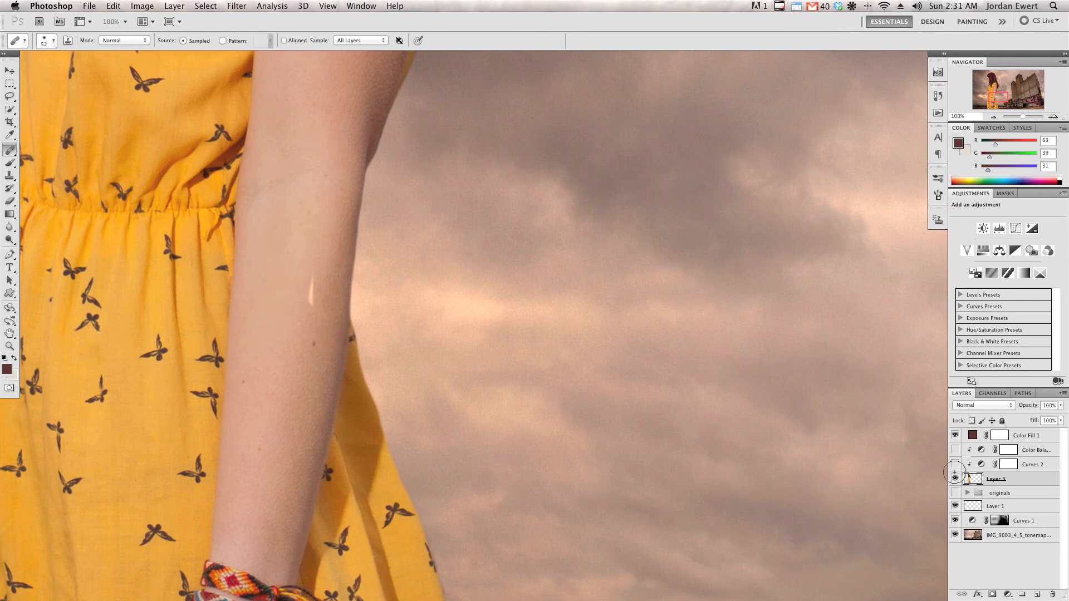
- Heal the light forearm mark on a new layer, sampling Current & Below, and merge that layer into Layer 3
left_click(1034, 595)
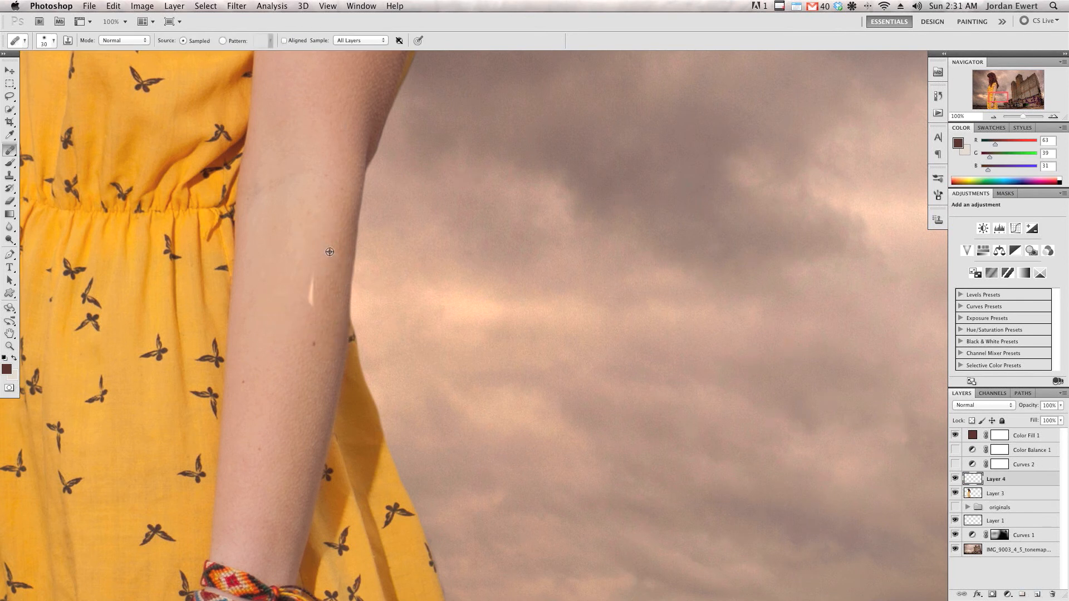
left_click(360, 40)
left_click(356, 32)
left_click_drag(310, 276, 309, 305)
mouse_move(341, 133)
left_mouse_down()
mouse_move(266, 367)
mouse_move(386, 381)
mouse_move(403, 346)
mouse_move(358, 201)
mouse_move(375, 67)
left_mouse_up()
key("super+e")
- Clip Curves 2 and Color Balance to Layer 3 again and turn both adjustments back on
left_click(971, 471, "alt")
left_click(970, 457, "alt")
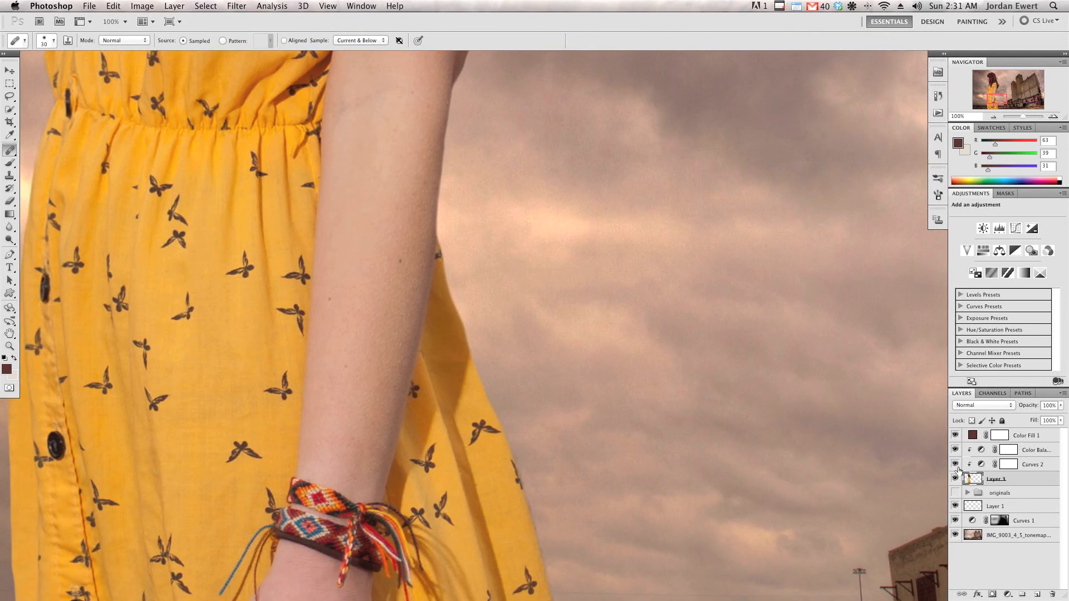
left_click_drag(954, 464, 955, 449)
- Try clipping the color fill to the woman's layer, compare its effect on the whole image and release the clipping
left_click(967, 443, "alt")
key("super+minus")
key("super+minus")
key("super+minus")
key("super+minus")
key("super+minus")
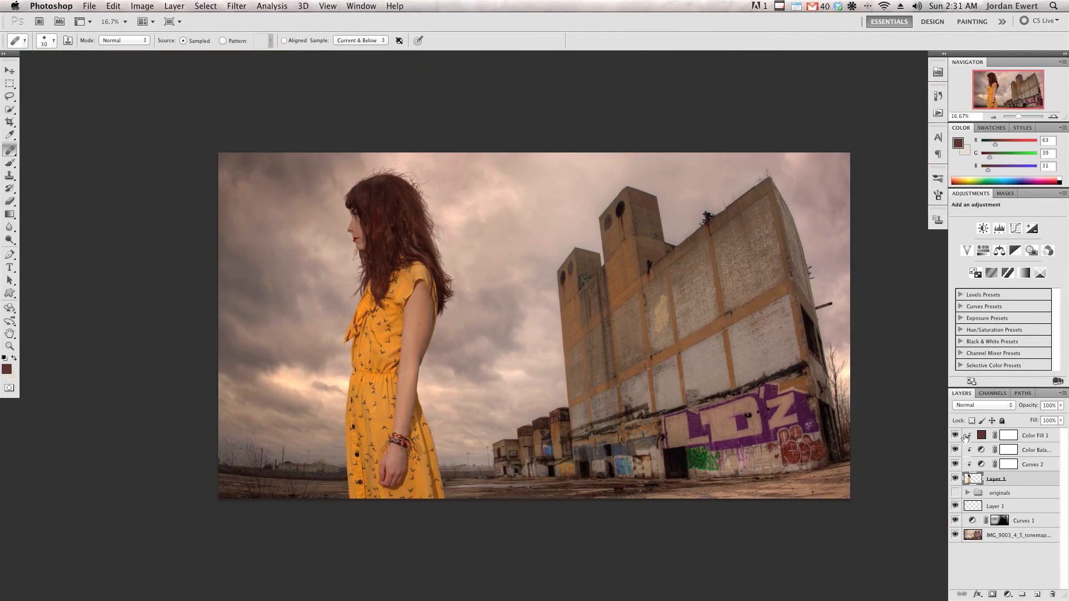
left_click(955, 436)
left_click(955, 436)
left_click(974, 443, "alt")
left_click_drag(875, 433, 873, 432)
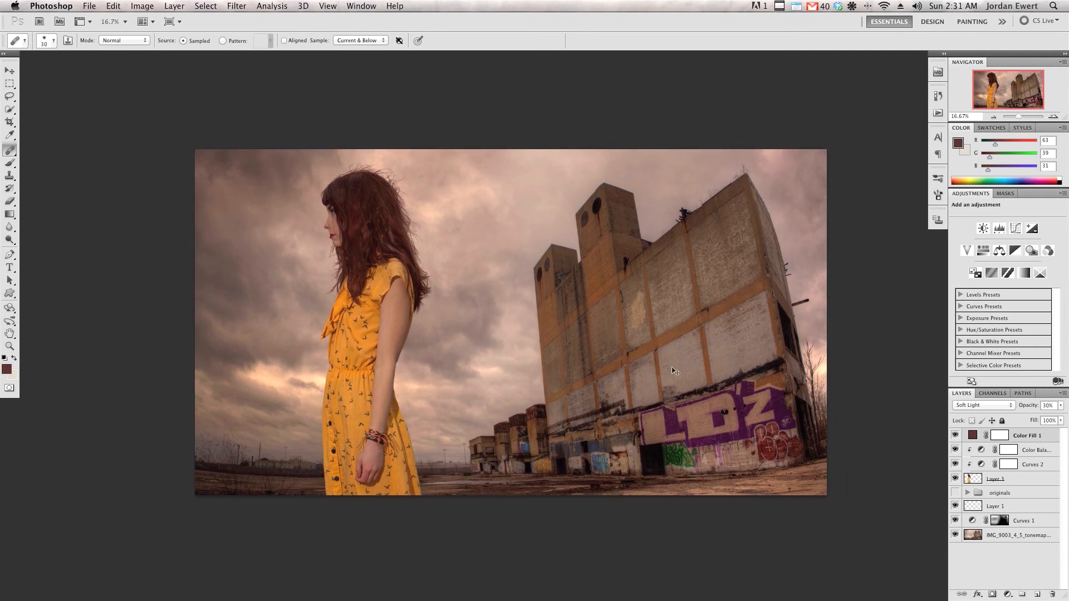